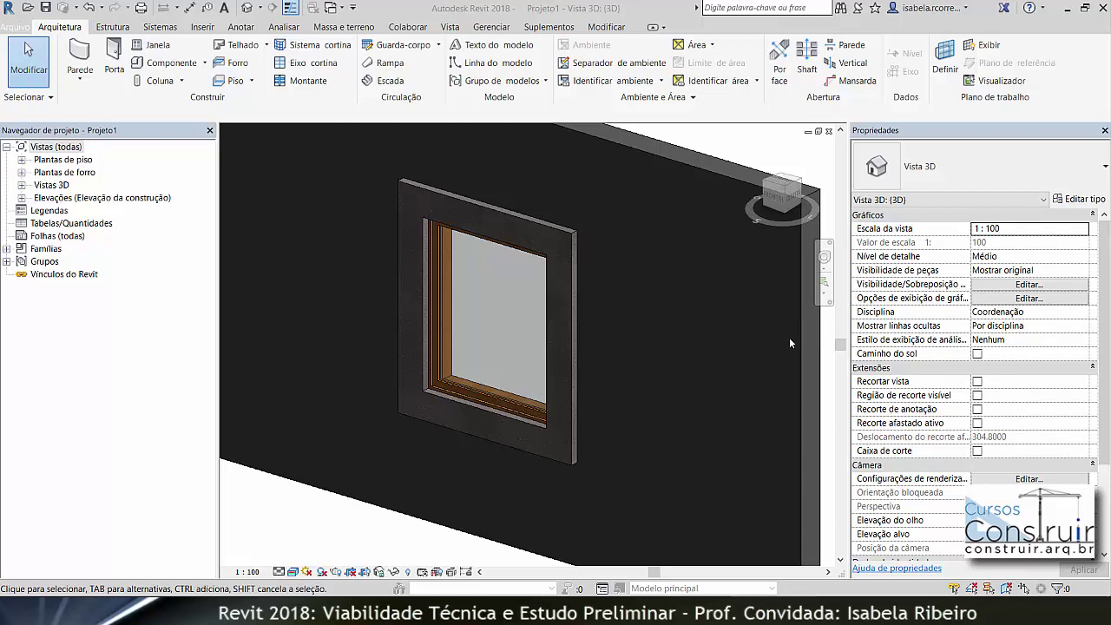
Examine the window frame and its projection from the wall in the 3D view.
left_click(568, 287)
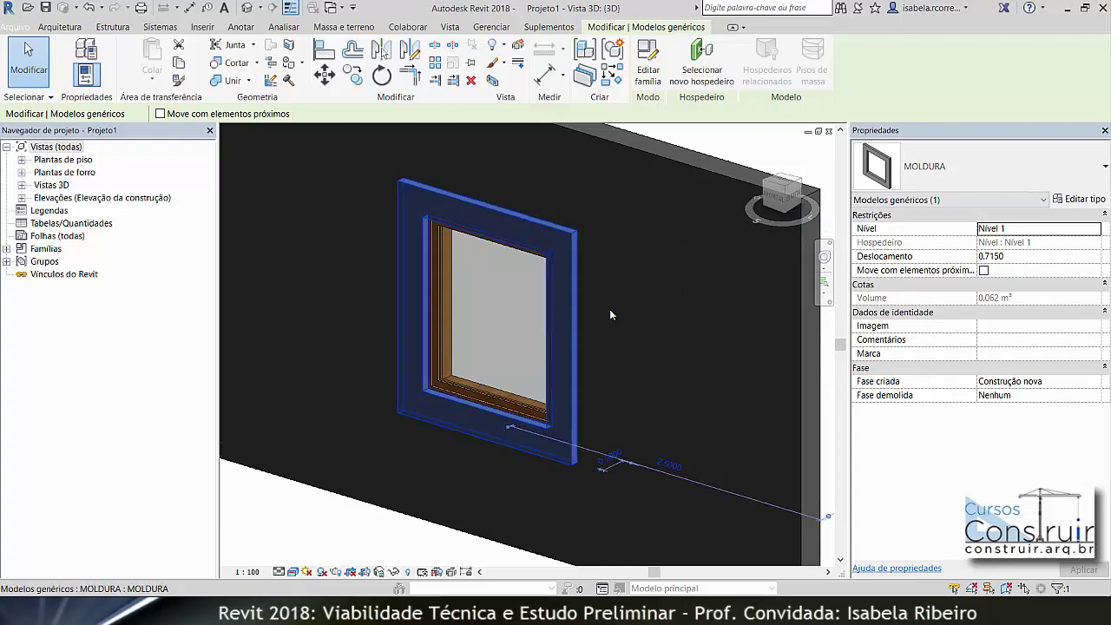
key("Escape")
scroll(591, 397, "up", 4)
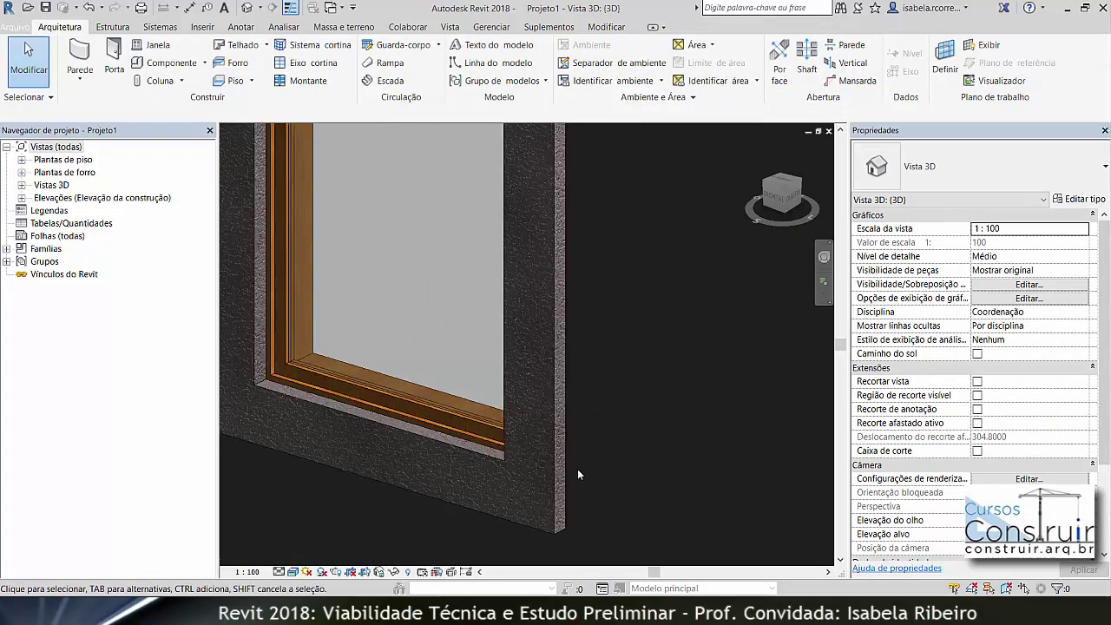
scroll(504, 517, "down", 3)
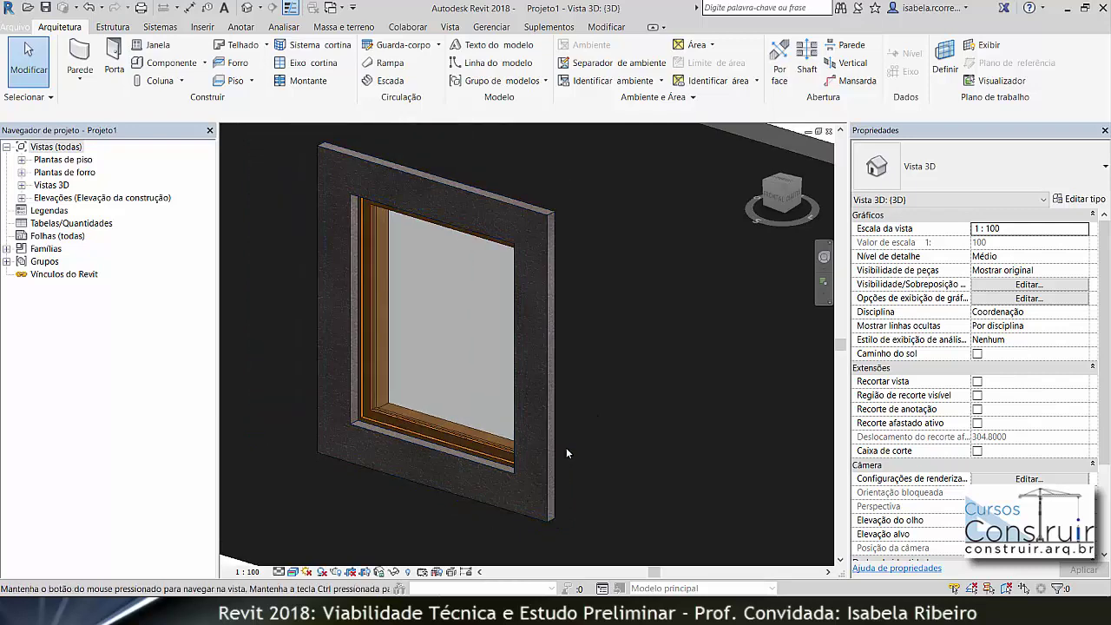
middle_click_drag(565, 452, 613, 486, "shift")
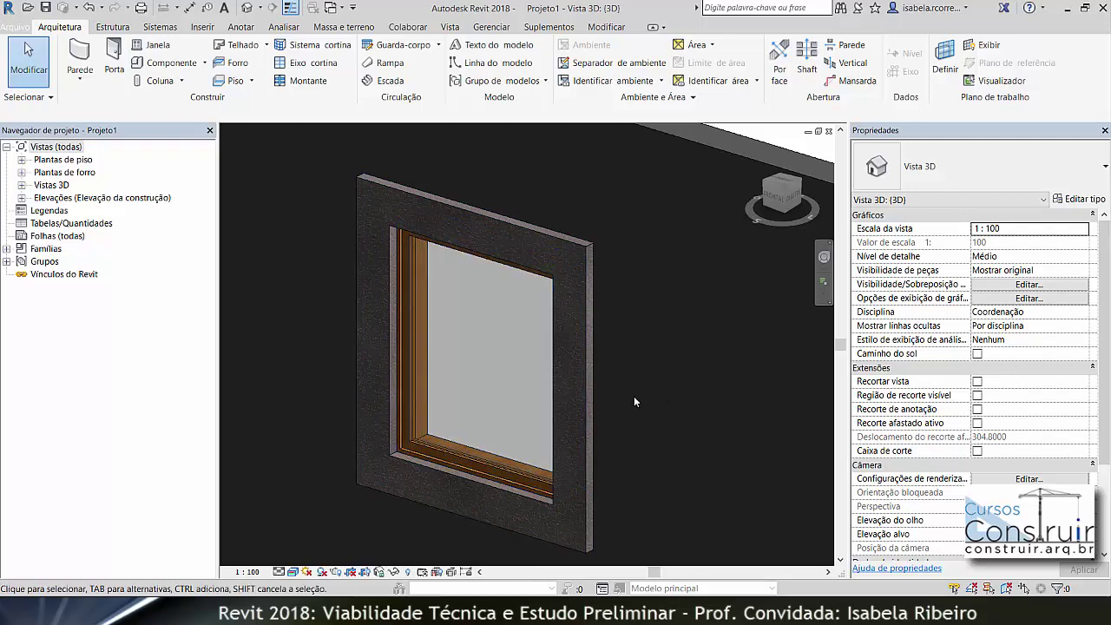
scroll(610, 397, "up", 4)
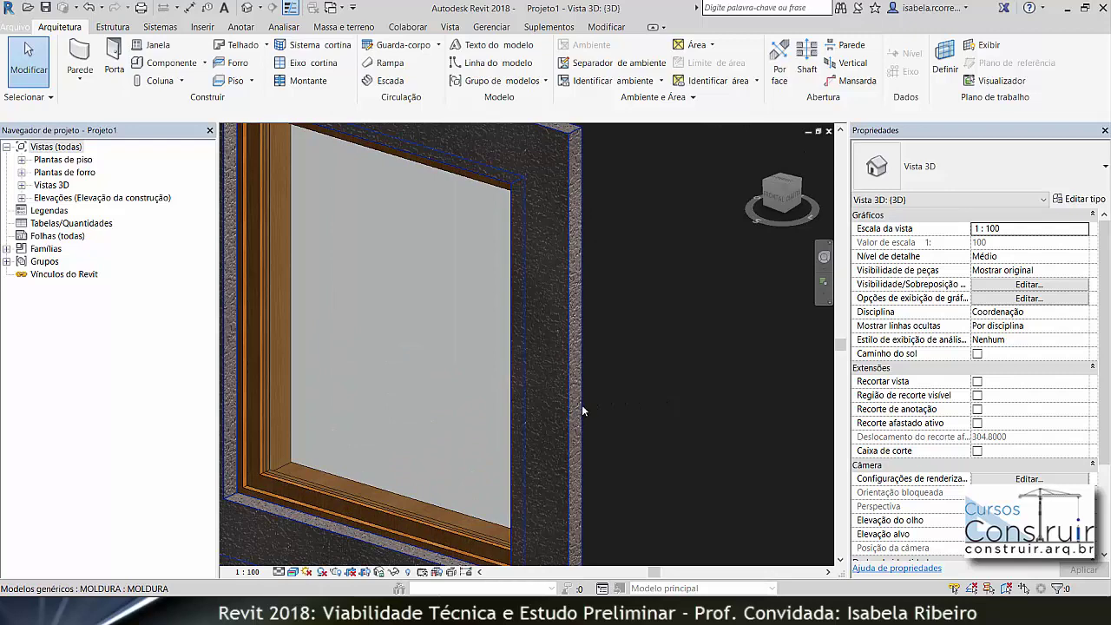
scroll(589, 401, "down", 4)
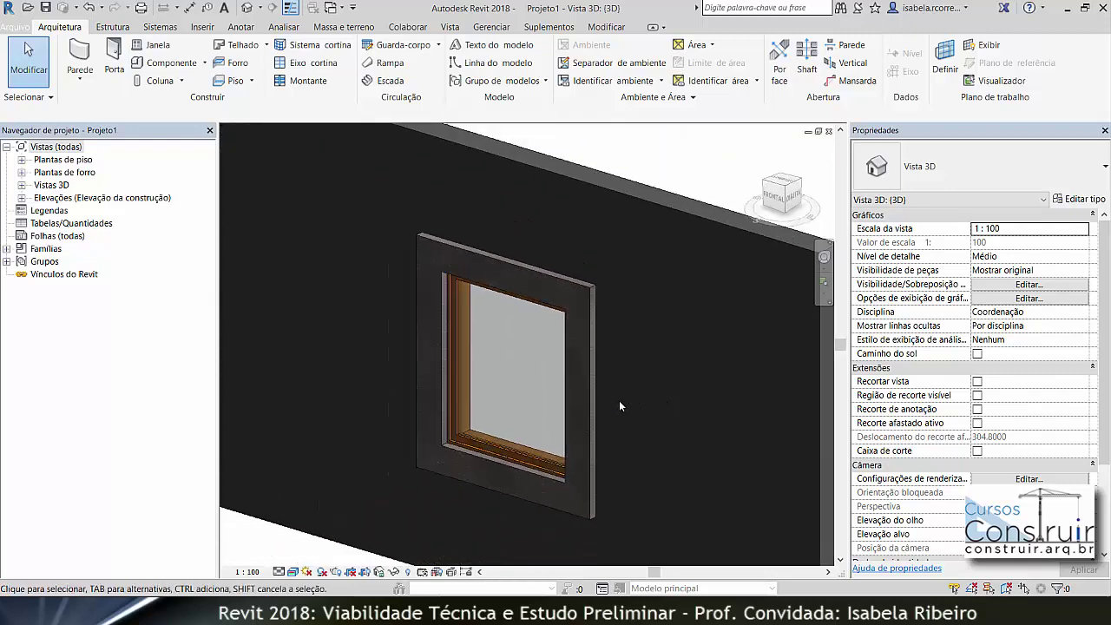
middle_click_drag(620, 402, 533, 336)
Set the MOLDURA frame's type parameter ALTURA_VÃO to 1.5 and apply it.
left_click(505, 332)
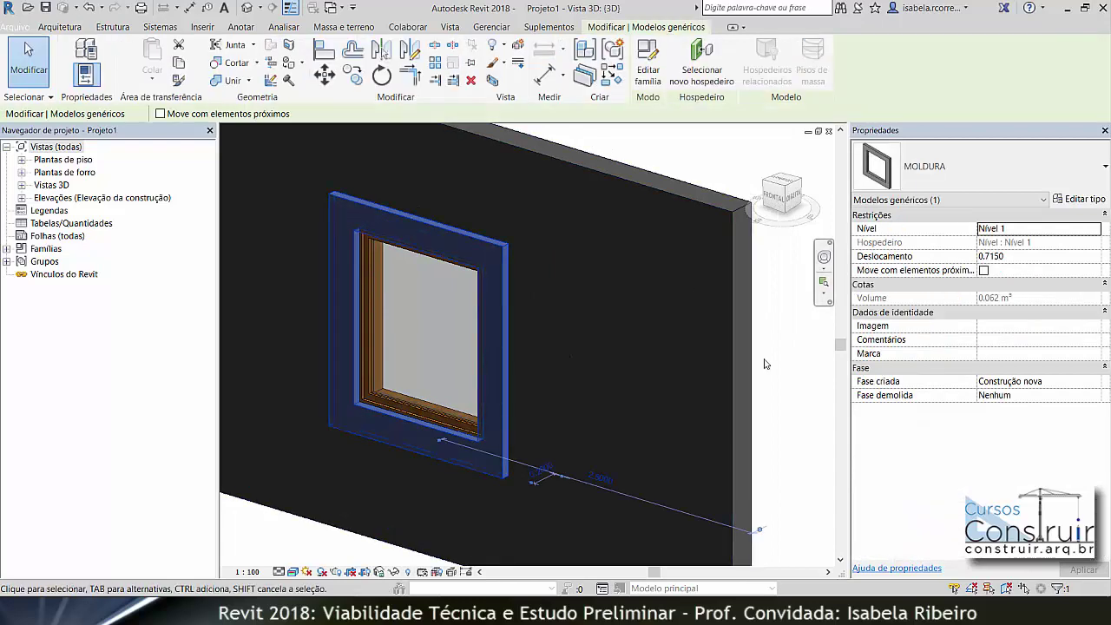
left_click(1063, 201)
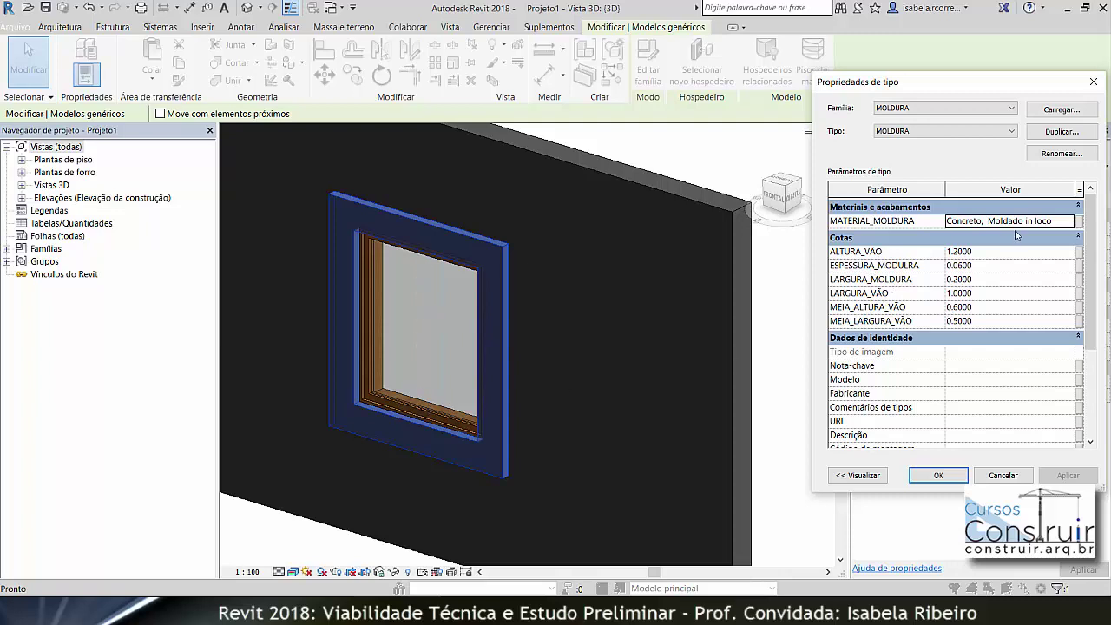
left_click(1009, 257)
left_click_drag(1010, 257, 954, 254)
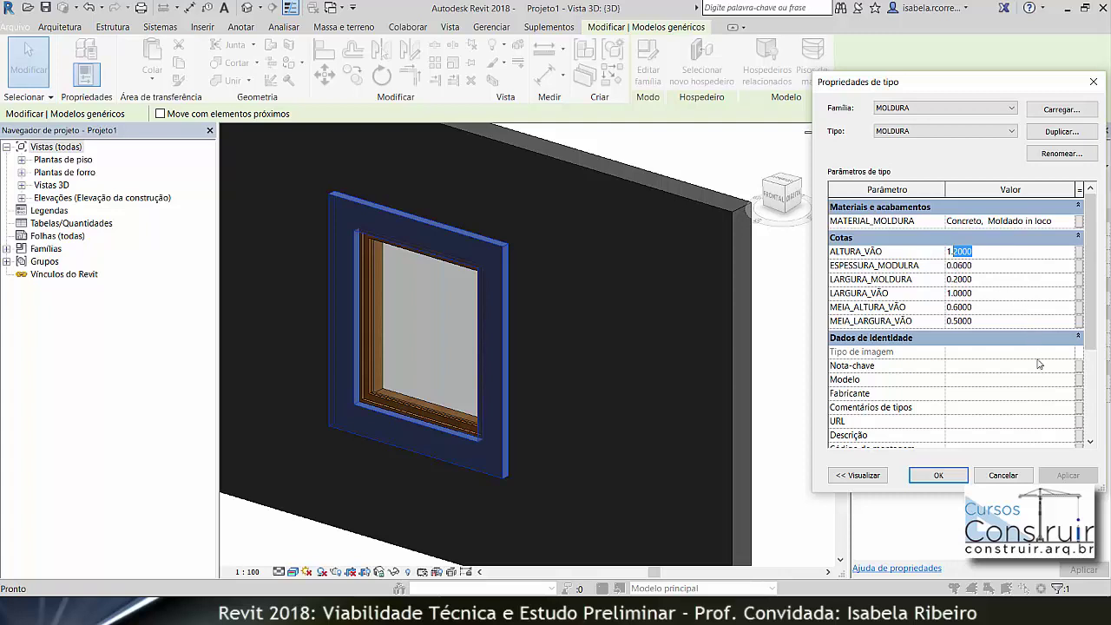
type("5")
left_click(1069, 476)
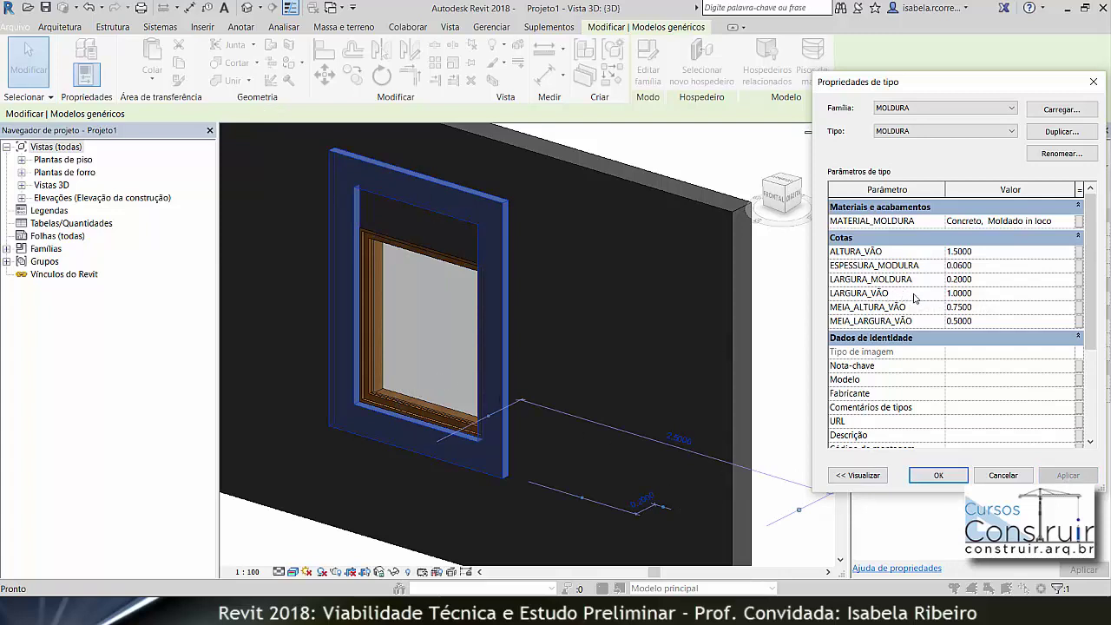
Set the frame type's LARGURA_VÃO to 1.2 and LARGURA_MOLDURA to 0.1, applying each change.
left_click(974, 297)
left_click_drag(974, 295, 956, 296)
type("2")
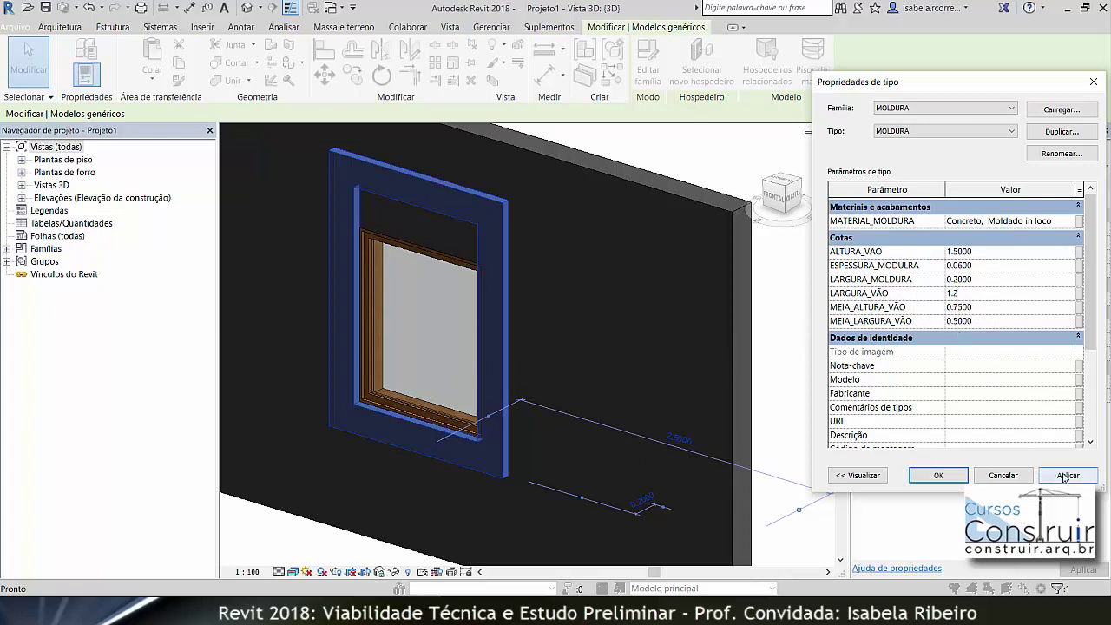
left_click(1067, 476)
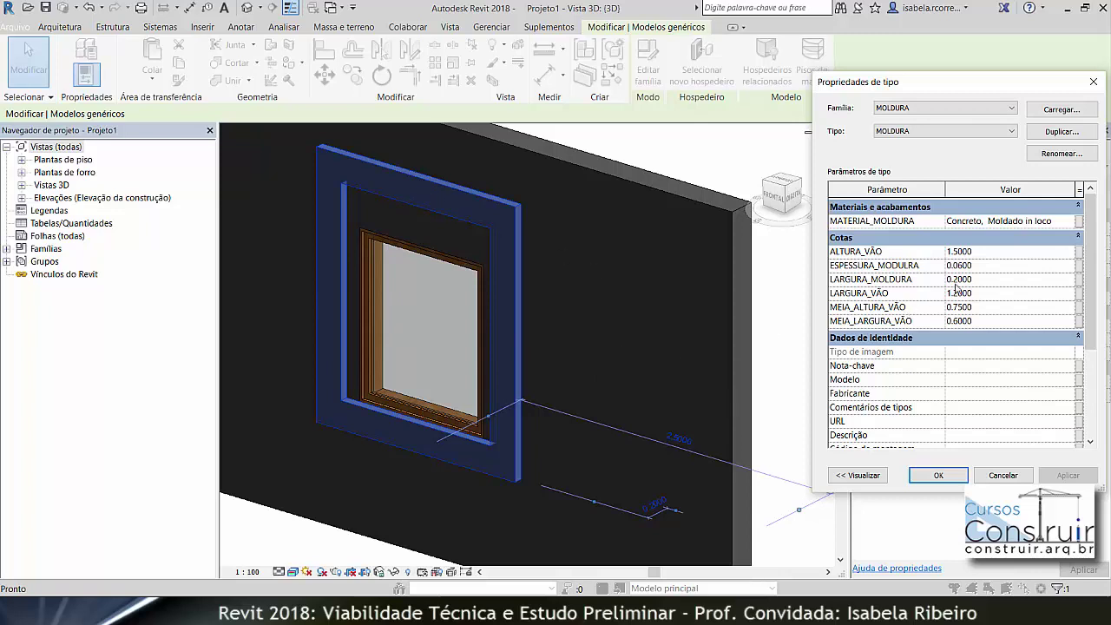
left_click_drag(973, 280, 957, 280)
type("1")
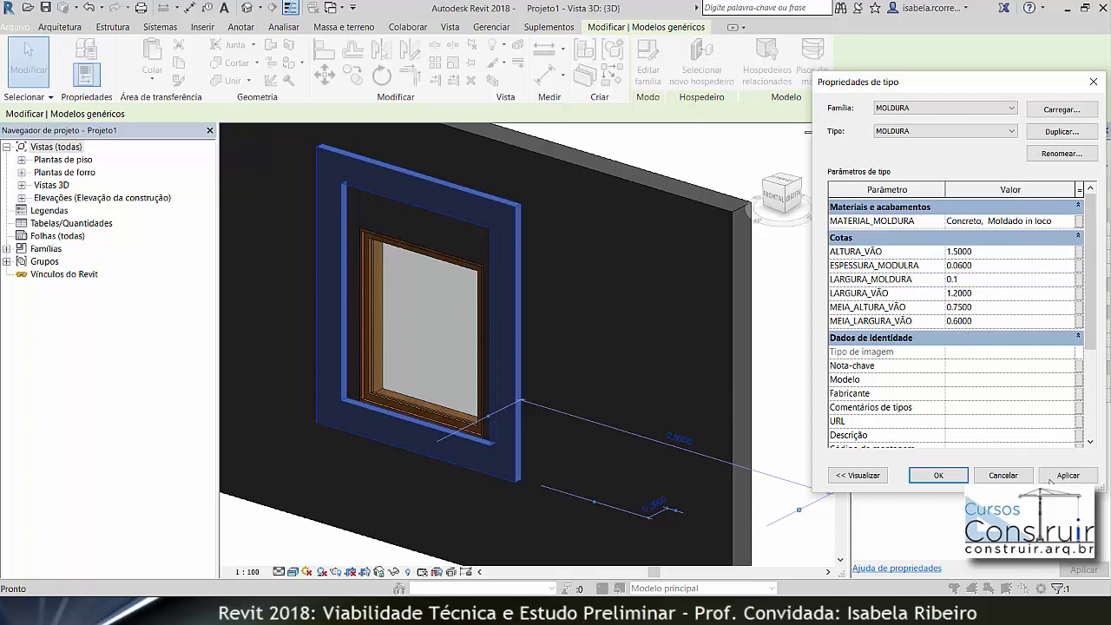
left_click(1069, 476)
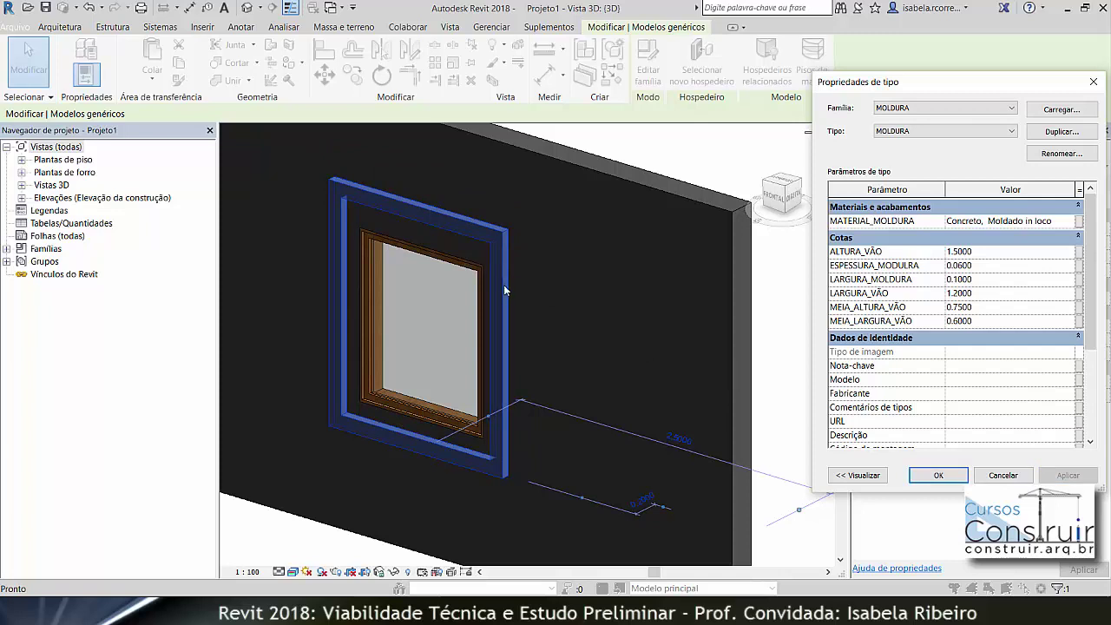
Set the frame type's thickness parameter ESPESSURA_MODULRA to 0.02, accept the type properties and inspect the thinner frame.
left_click(963, 265)
left_click_drag(962, 265, 960, 264)
type("2")
left_click(1068, 475)
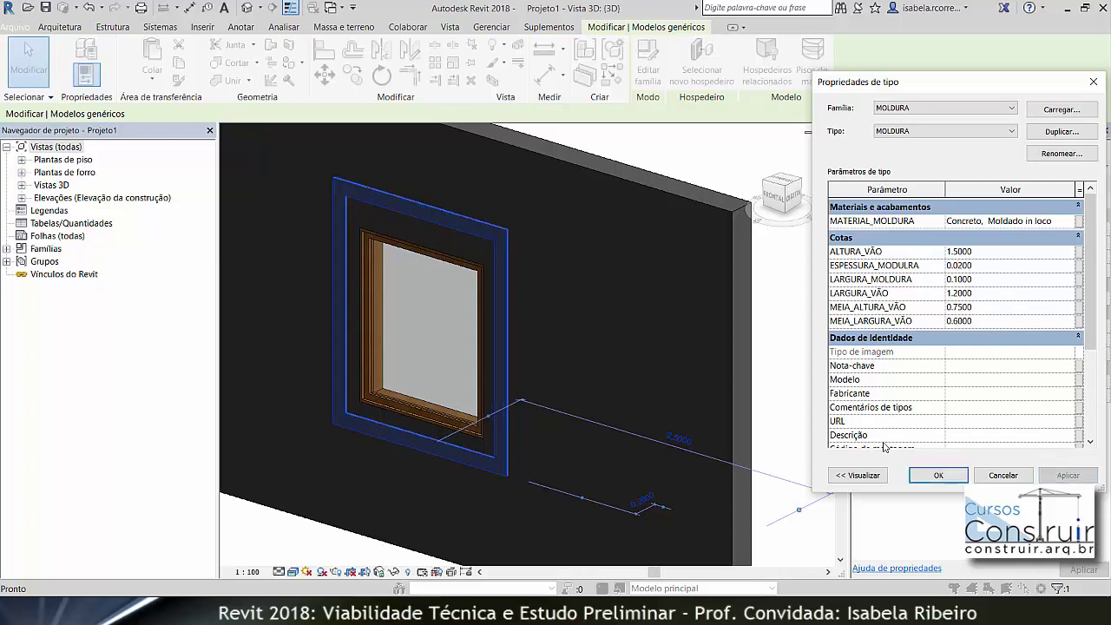
left_click(939, 475)
key("Escape")
scroll(529, 328, "up", 5)
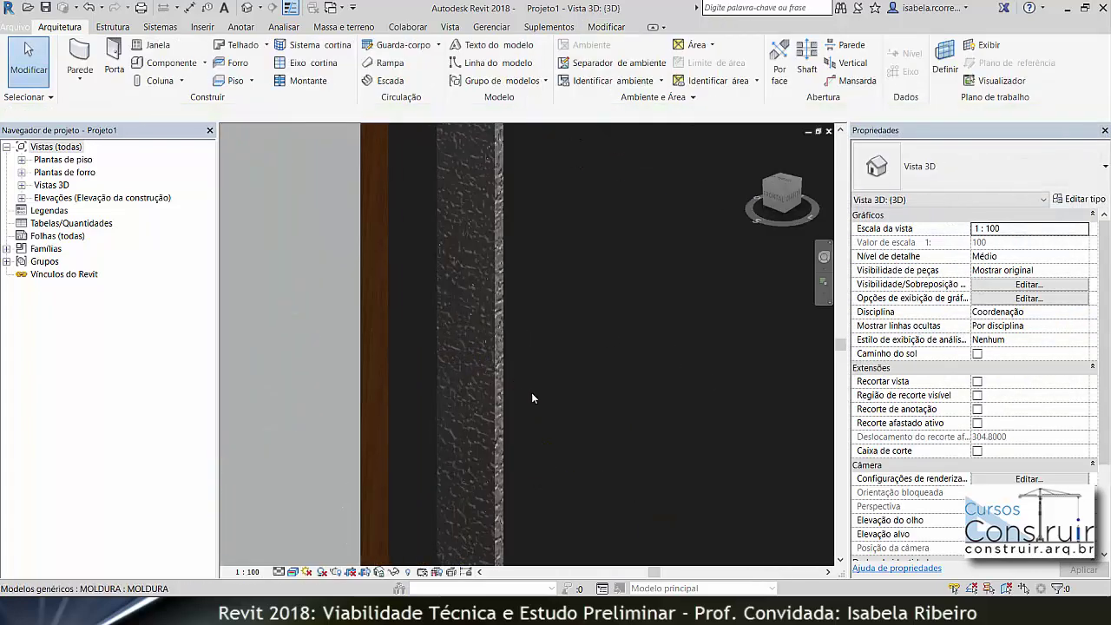
scroll(529, 382, "down", 5)
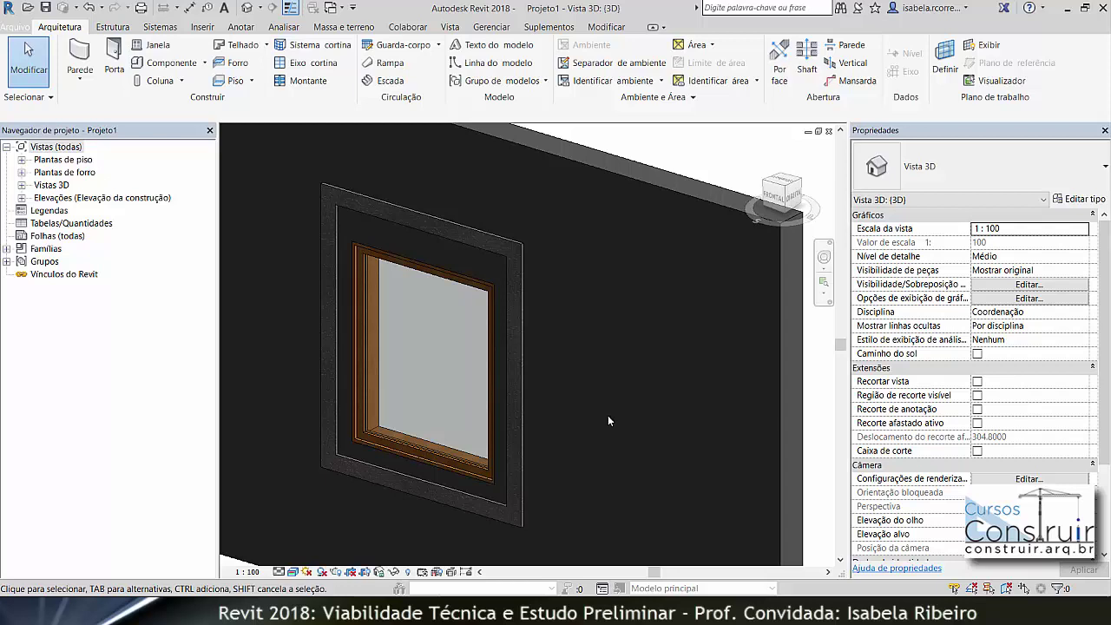
scroll(622, 406, "down", 2)
scroll(616, 392, "up", 1)
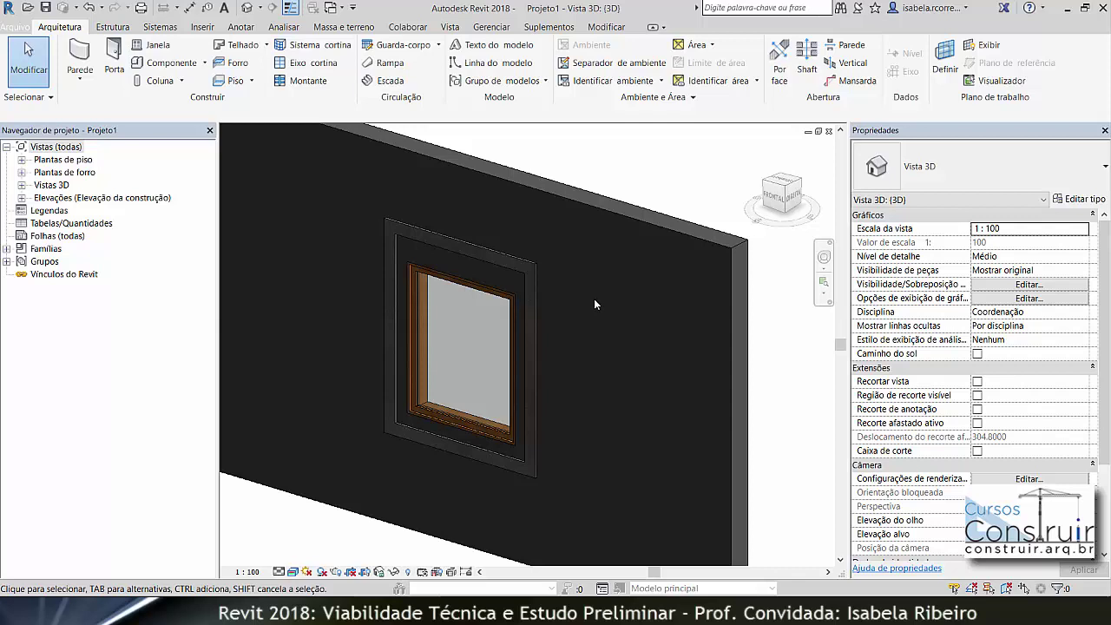
Create a new family from the template "Modelo genérico métrico com base na parede.rft".
left_click(15, 27)
mouse_move(97, 91)
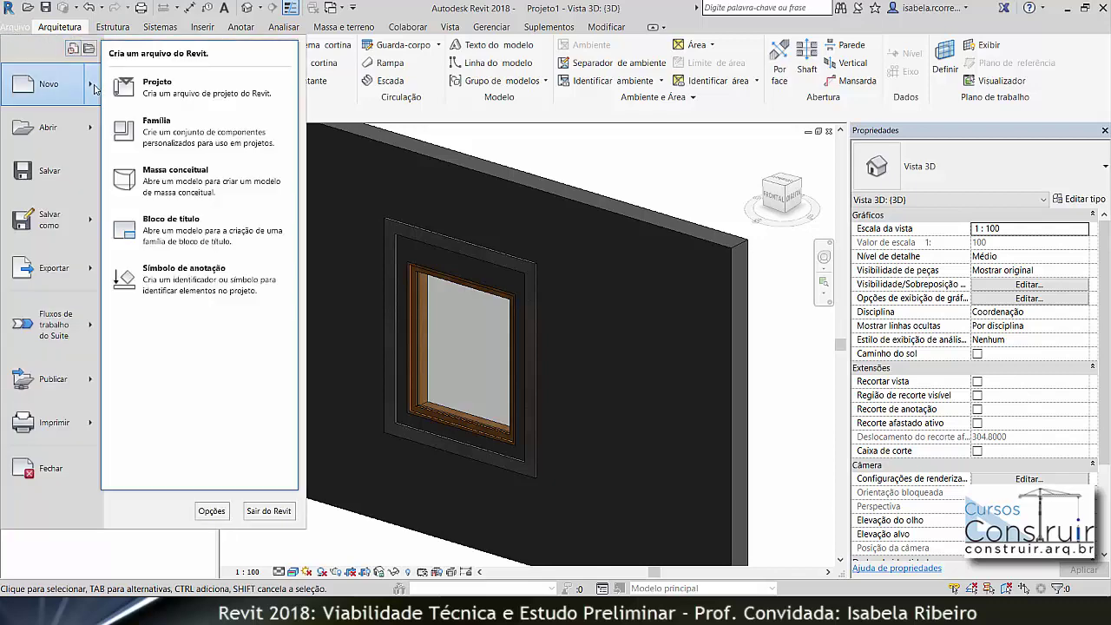
left_click(171, 130)
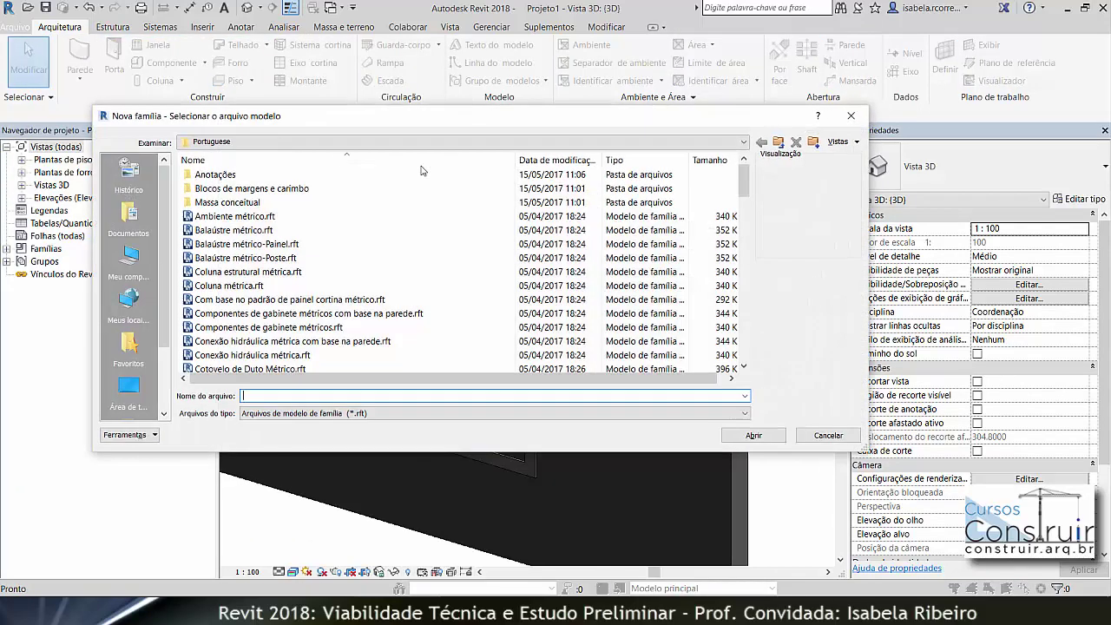
scroll(323, 305, "down", 2)
scroll(323, 306, "down", 12)
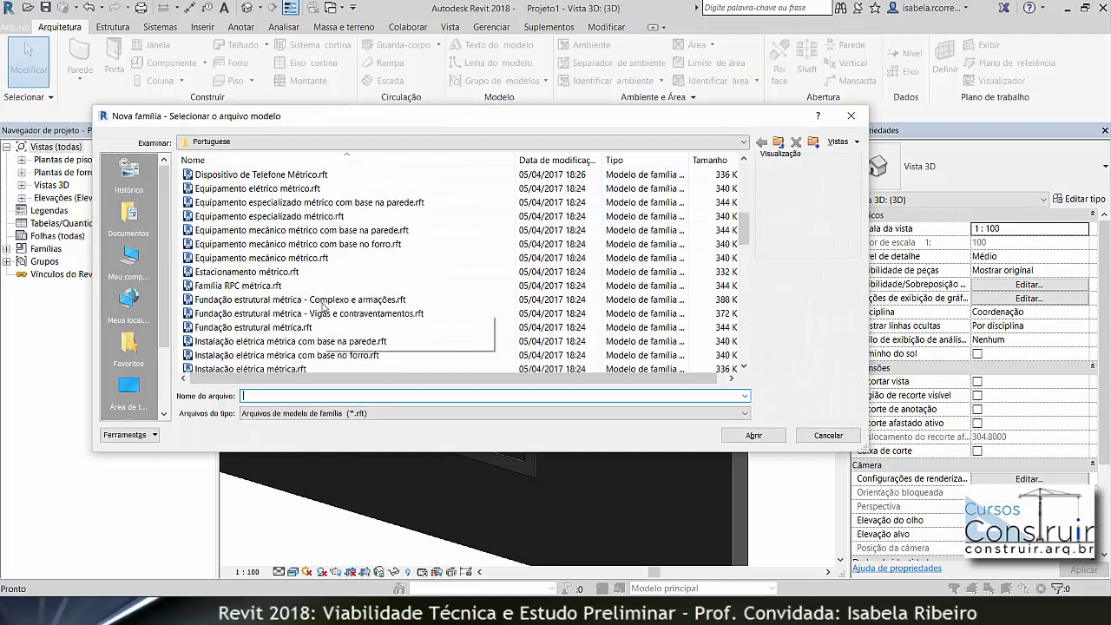
scroll(323, 305, "down", 8)
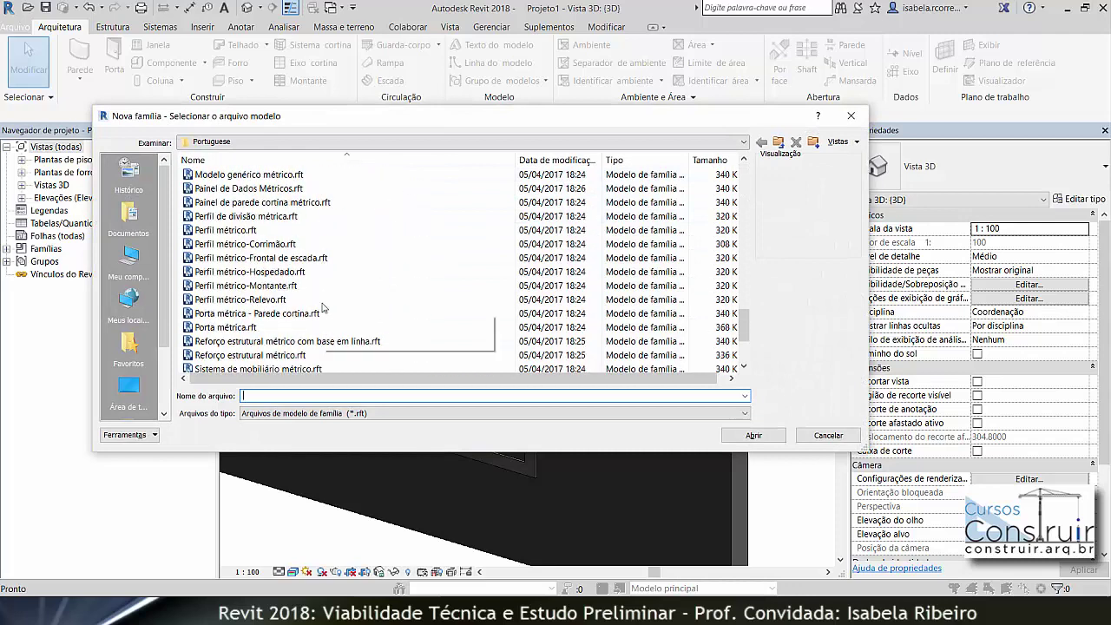
scroll(323, 305, "up", 4)
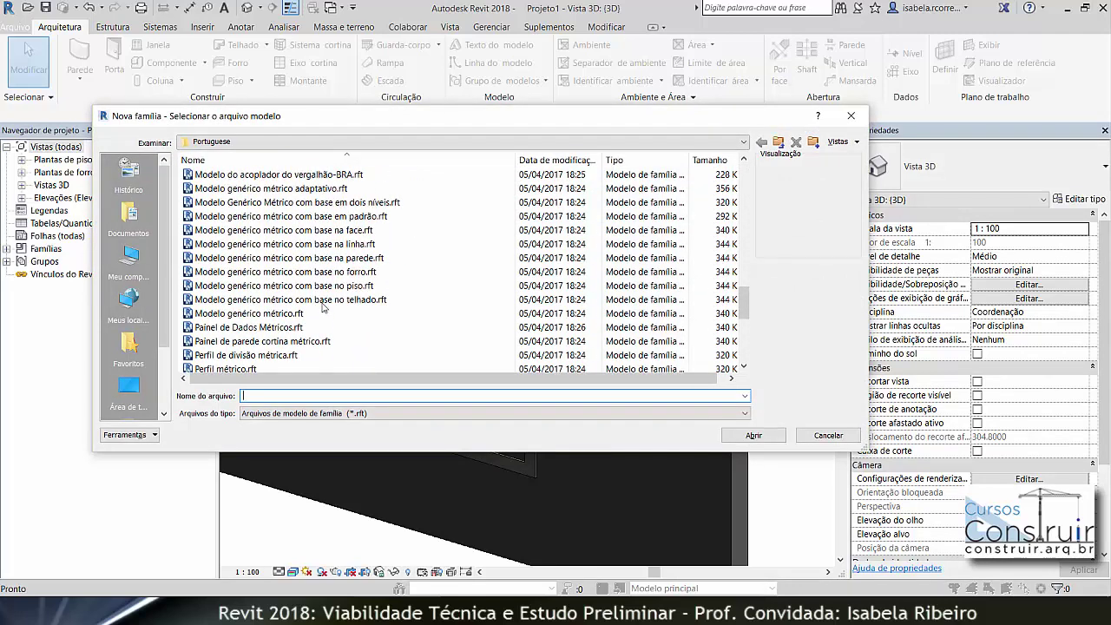
left_click(328, 258)
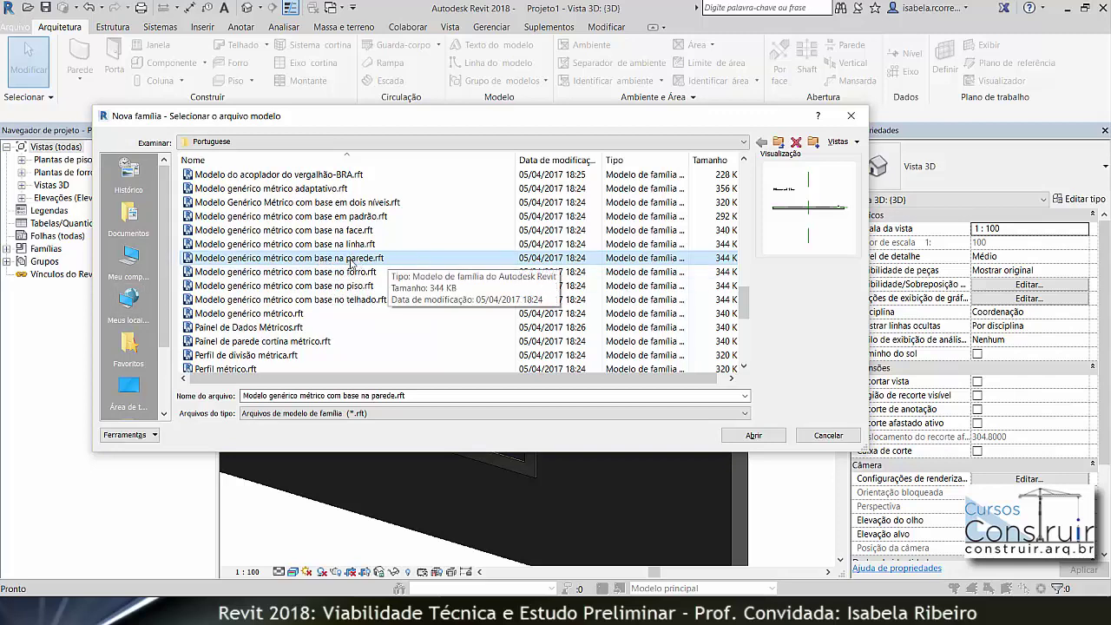
left_click(739, 436)
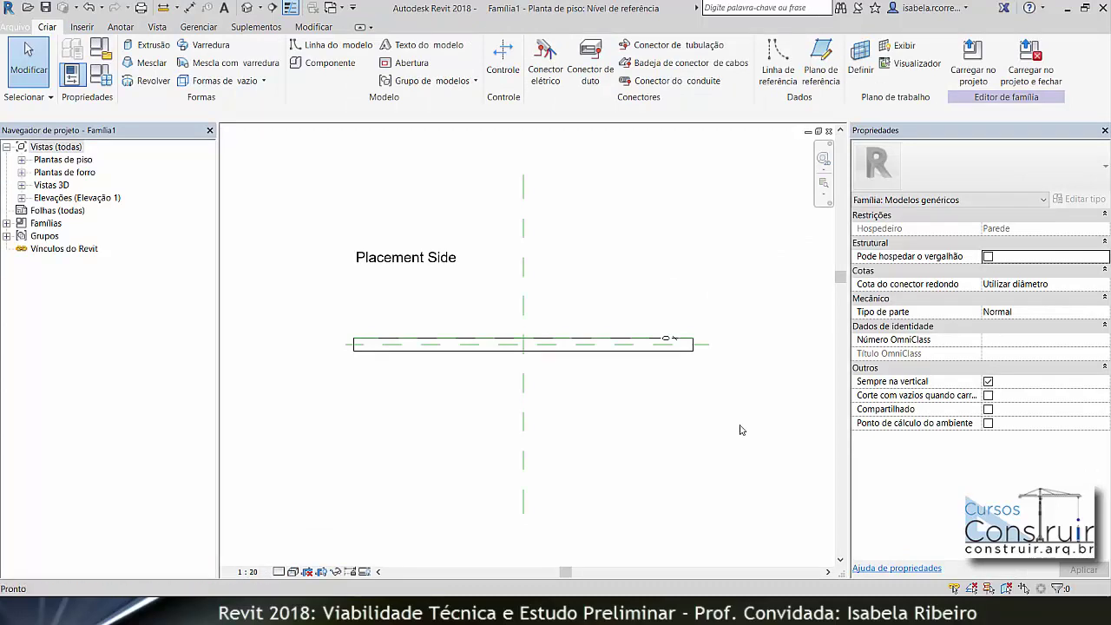
Set the family's linear units to metres with four decimal places.
key("u")
key("n")
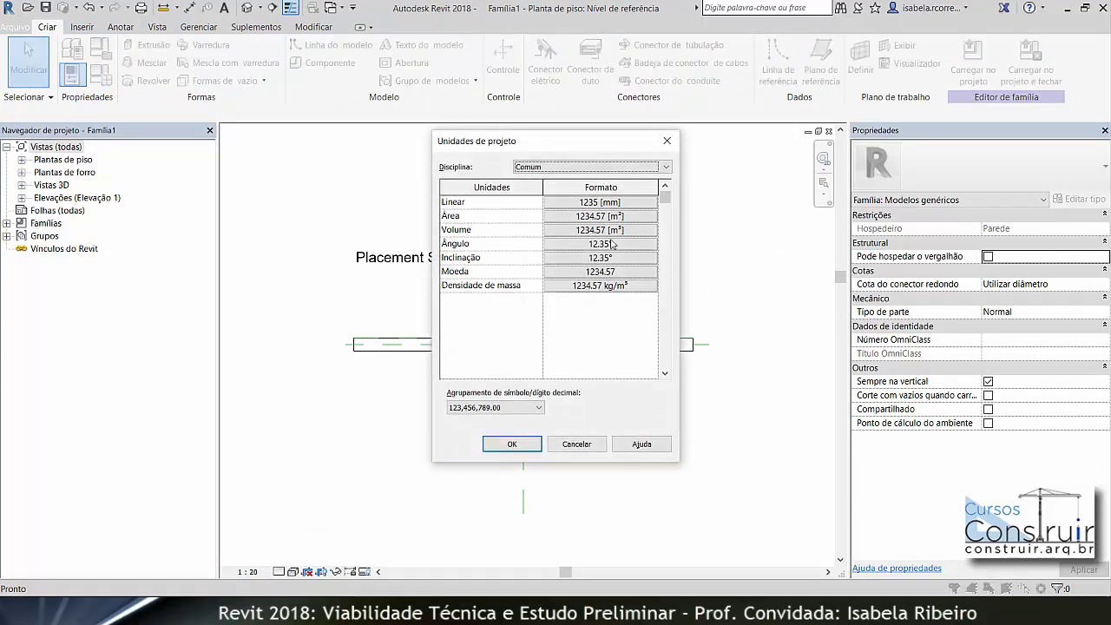
left_click(610, 204)
left_click(608, 224)
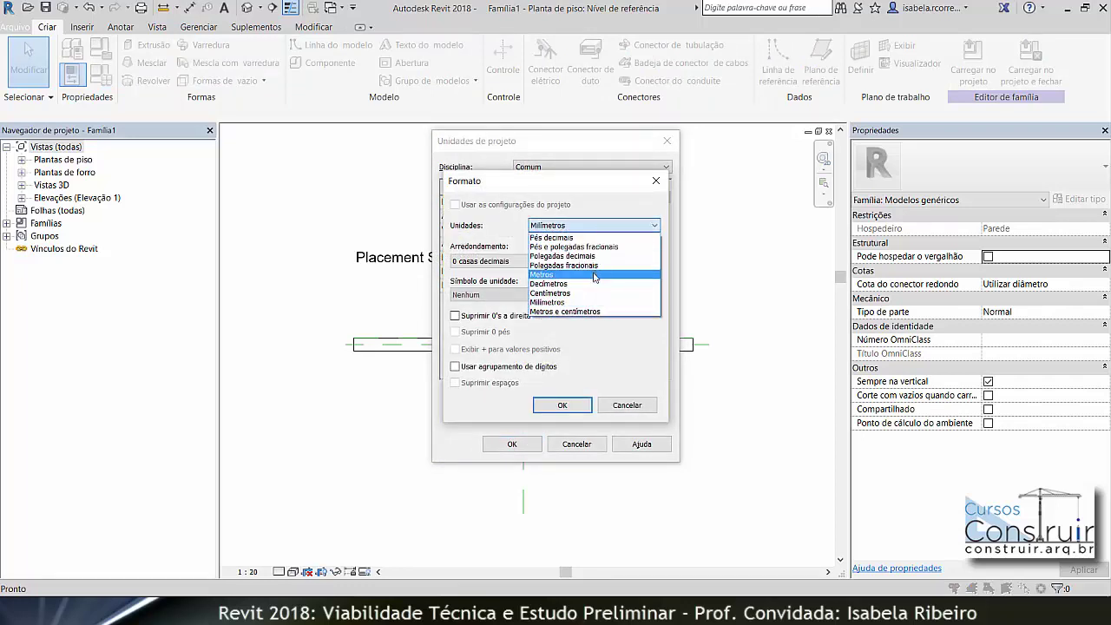
left_click(547, 275)
left_click(534, 260)
left_click(537, 320)
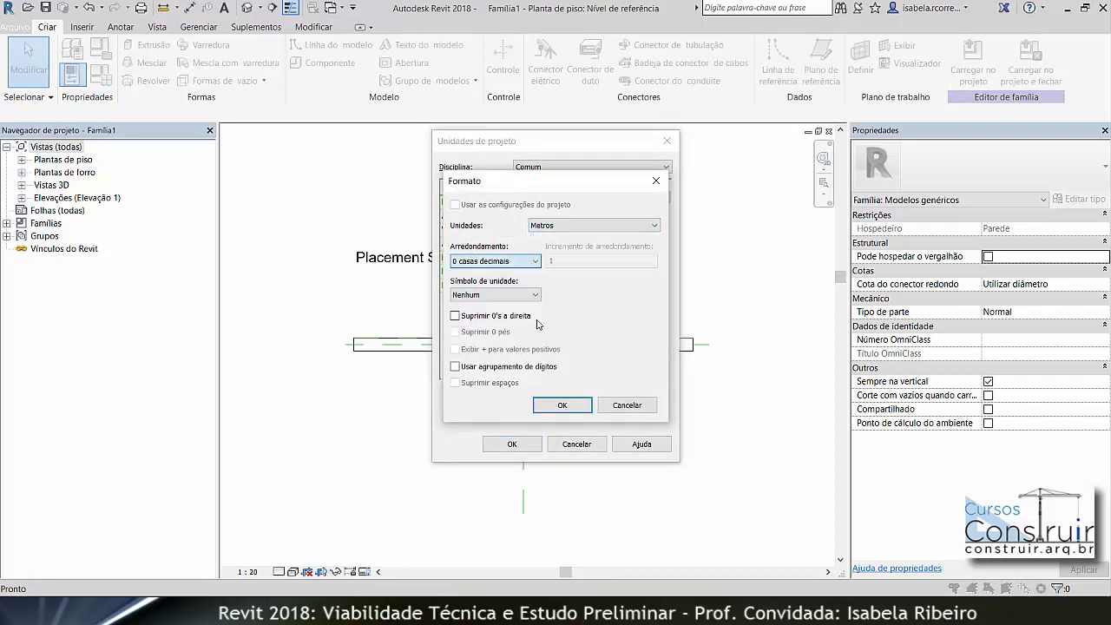
left_click(562, 405)
left_click(513, 444)
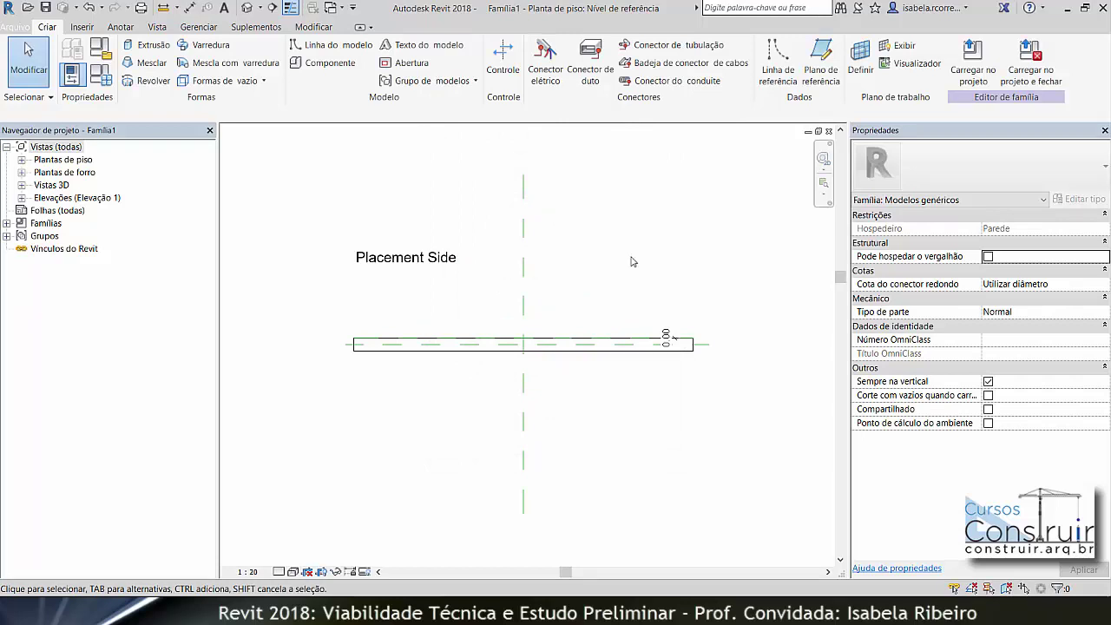
Open the "Lado da colocação" elevation view of the family.
left_click(22, 160)
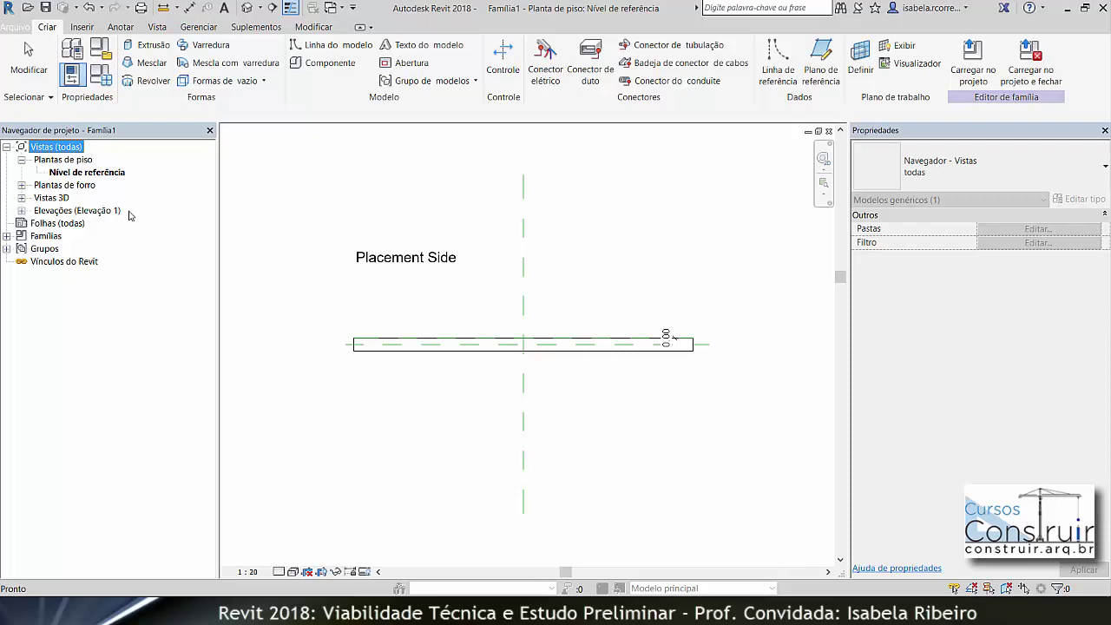
left_click(21, 211)
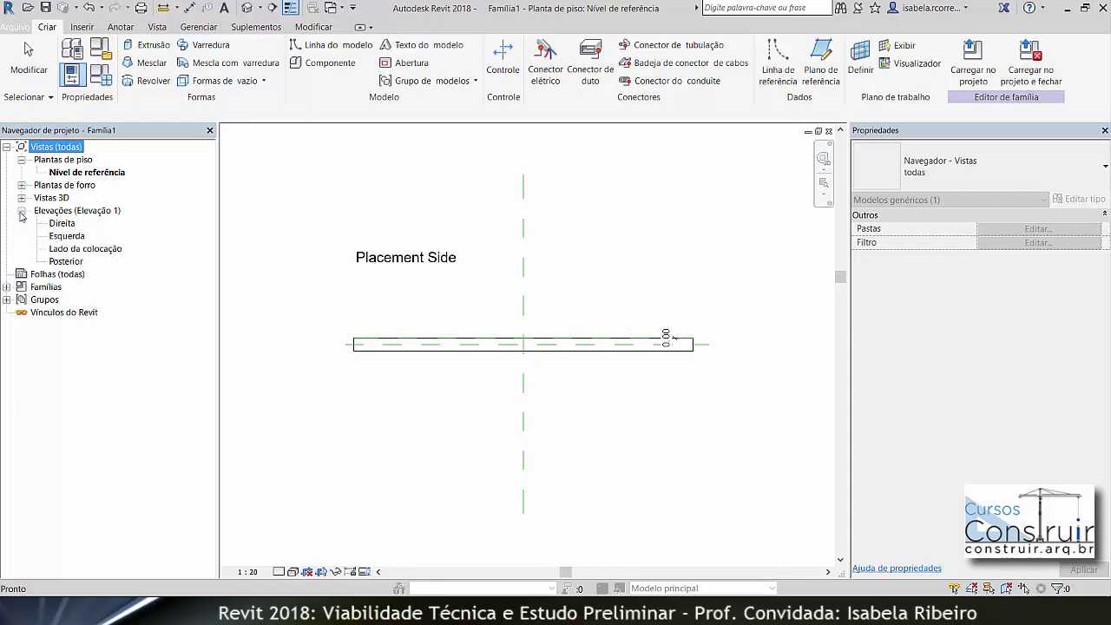
double_click(77, 250)
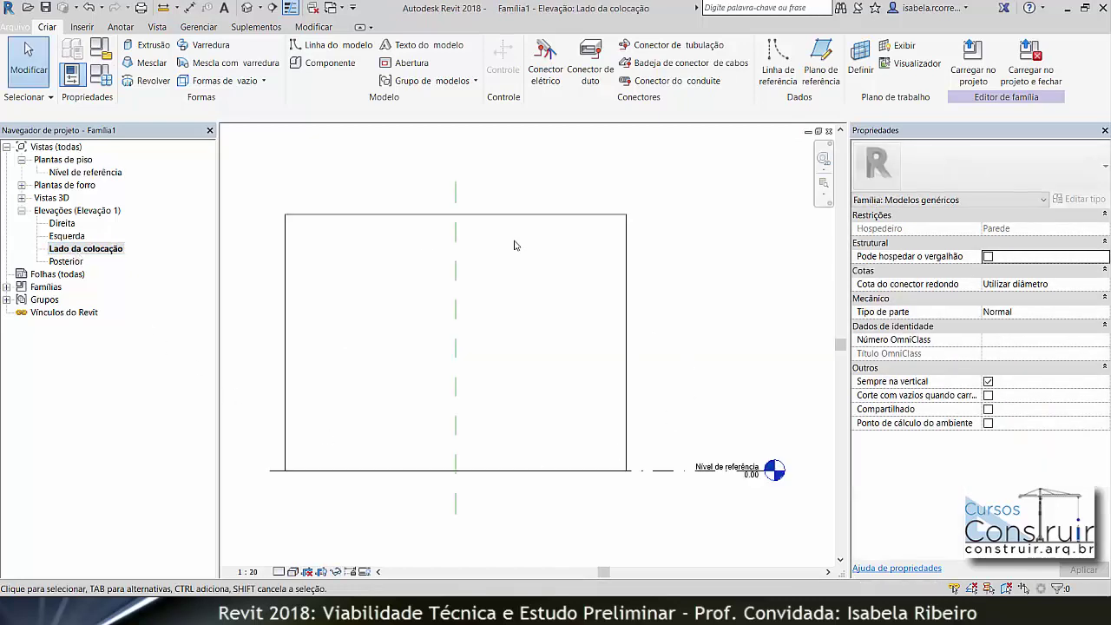
Temporarily hide the host wall and the reference level in the elevation, leaving only the vertical centre reference plane.
middle_click_drag(682, 272, 708, 267)
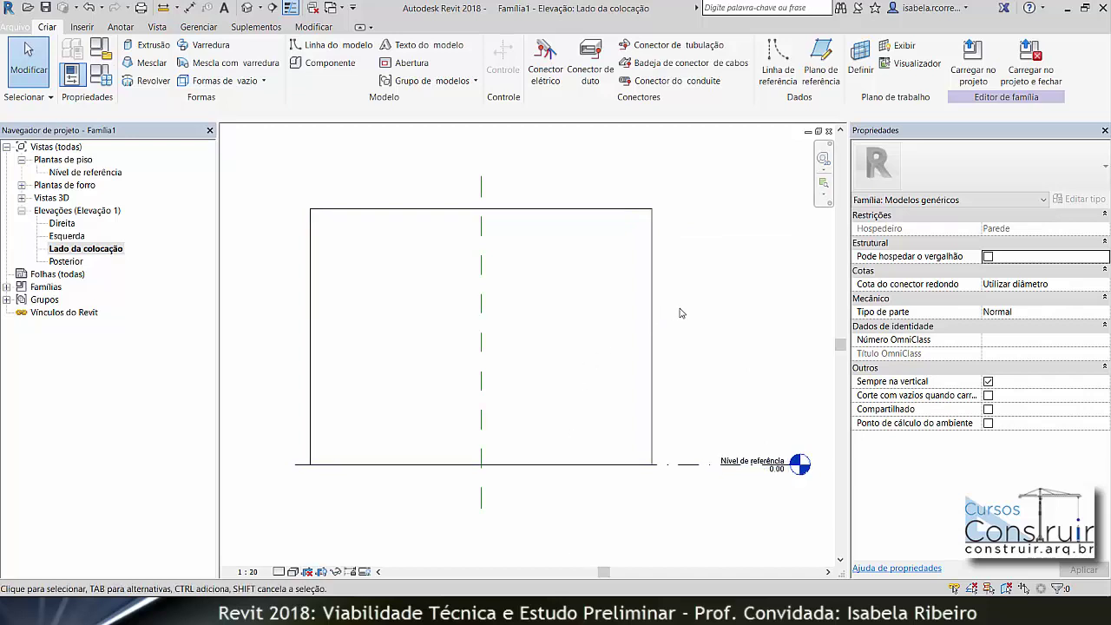
left_click(646, 220)
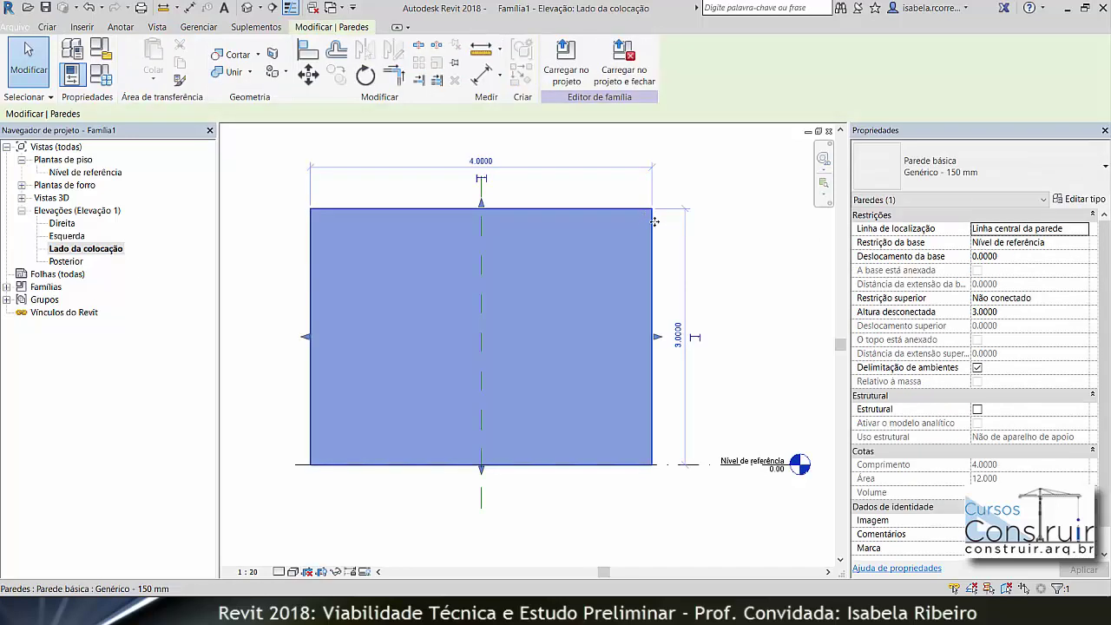
left_click(800, 468, "ctrl")
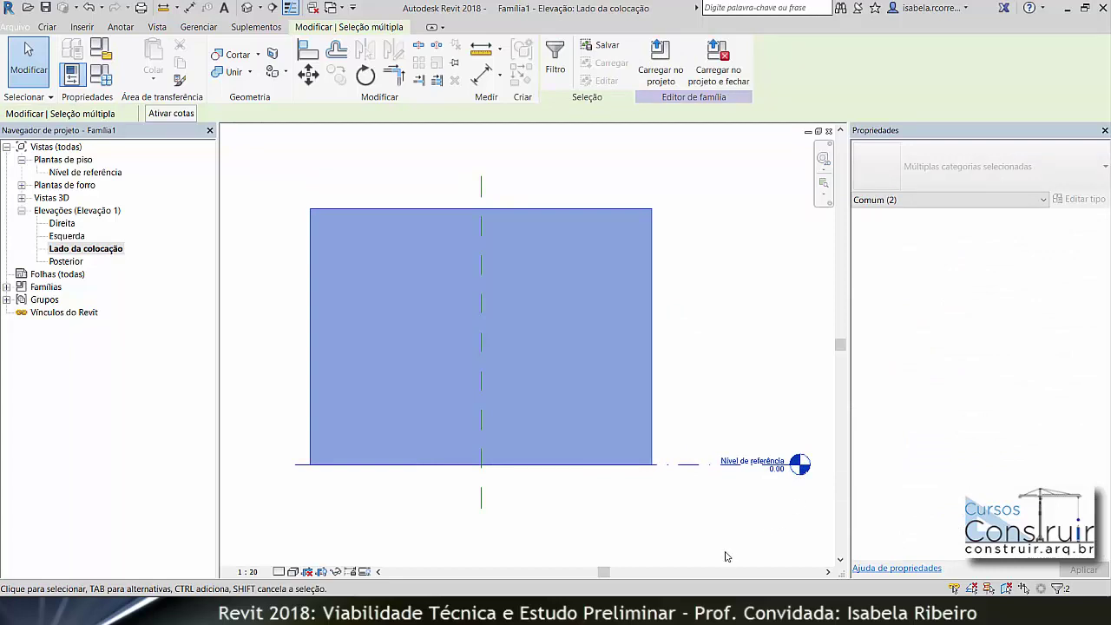
key("h")
key("h")
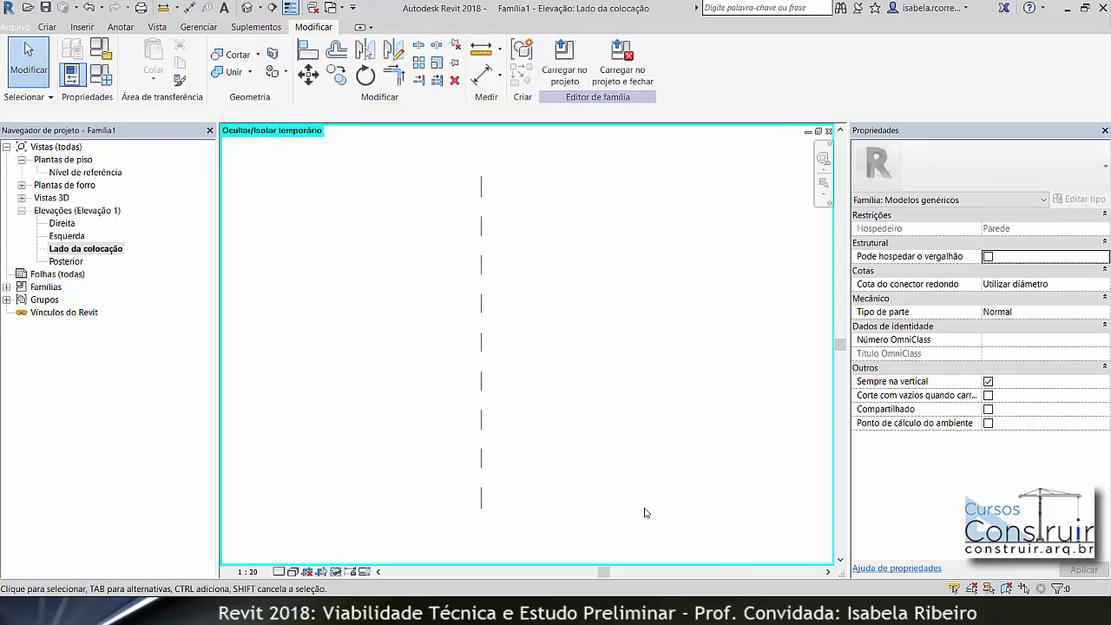
Draw a horizontal reference plane crossing the middle of the vertical centre plane.
middle_click_drag(586, 426, 629, 429)
left_click(47, 27)
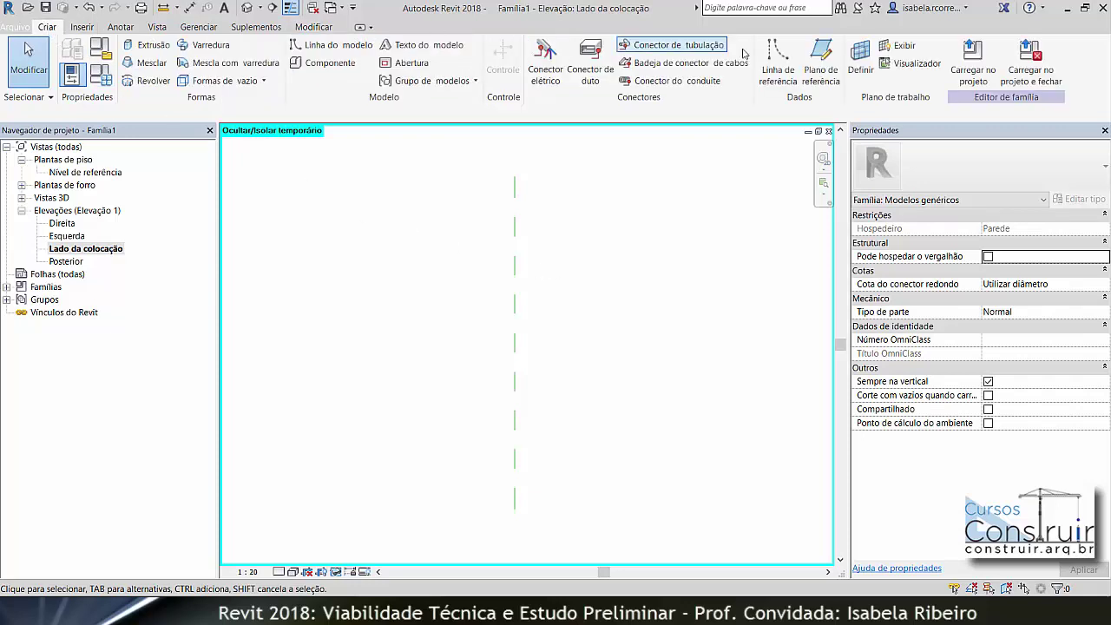
left_click(810, 59)
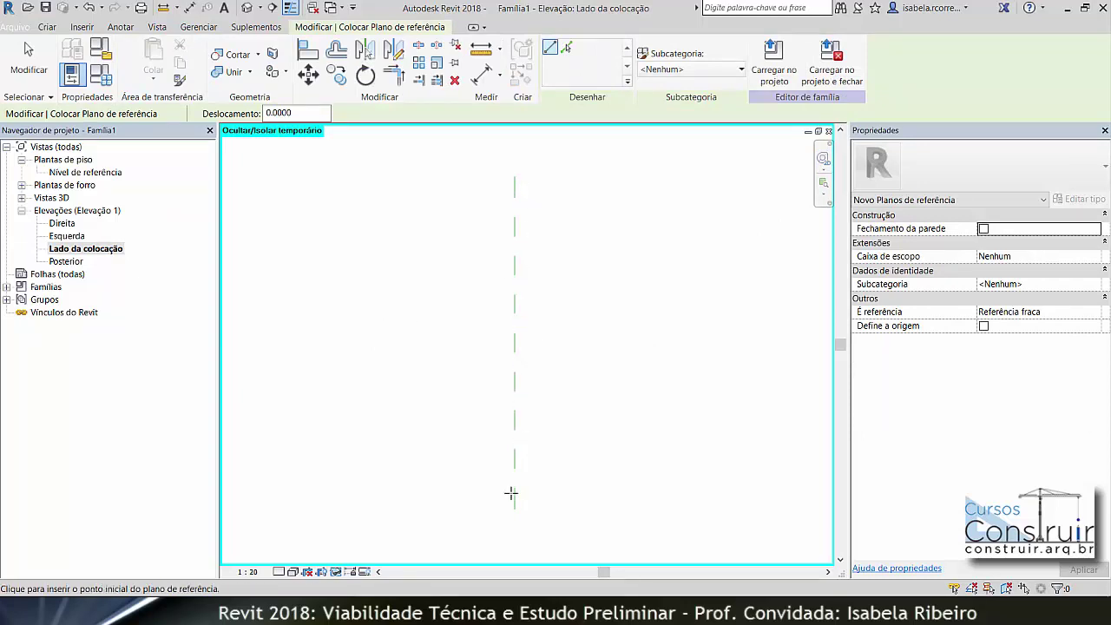
left_click(327, 336)
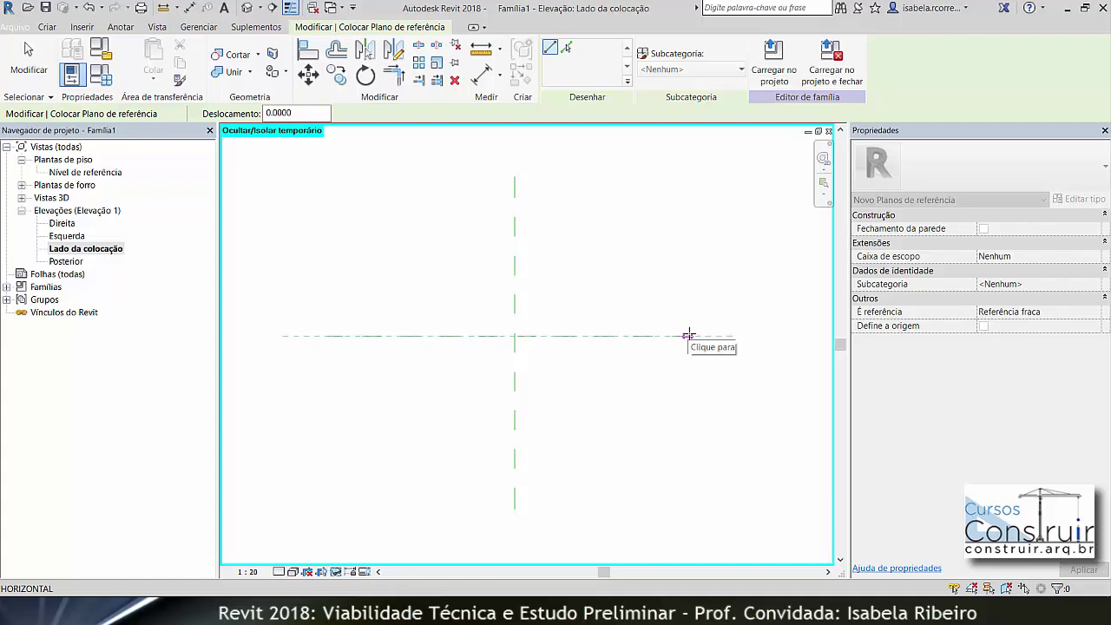
left_click(710, 335)
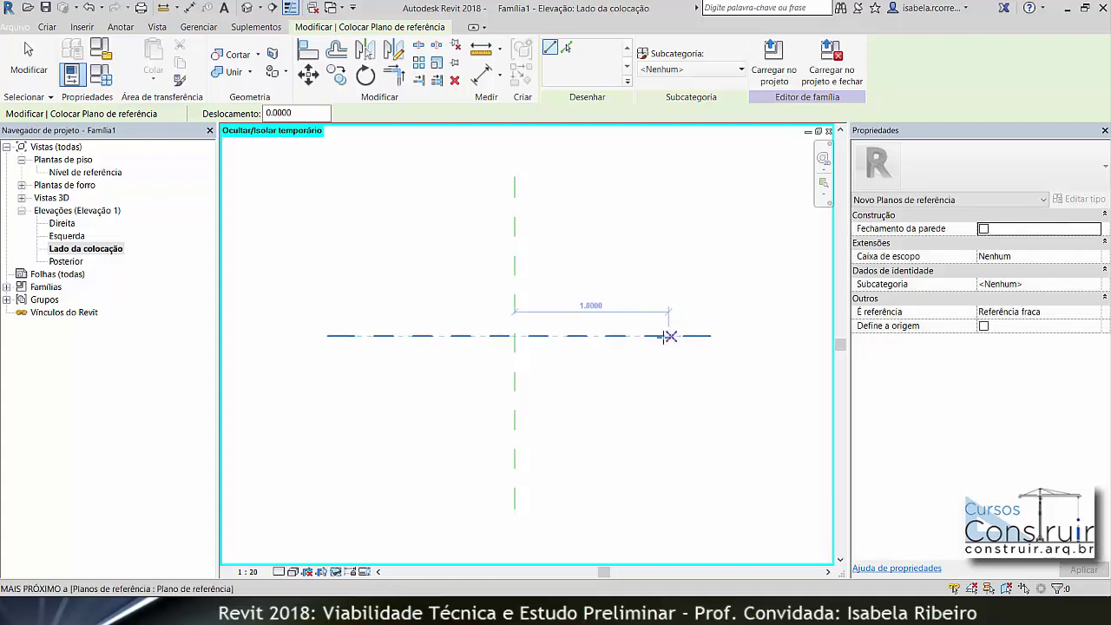
key("Escape")
key("Escape")
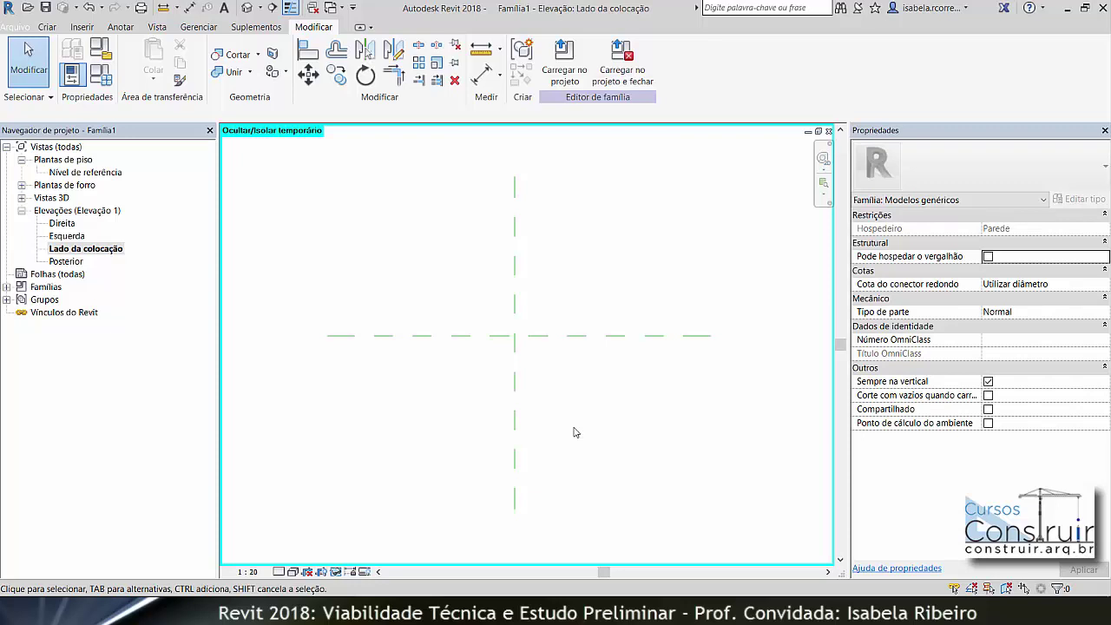
Create picked reference planes offset 1.0000 on both sides of the vertical centre plane and above and below the horizontal one.
left_click(47, 27)
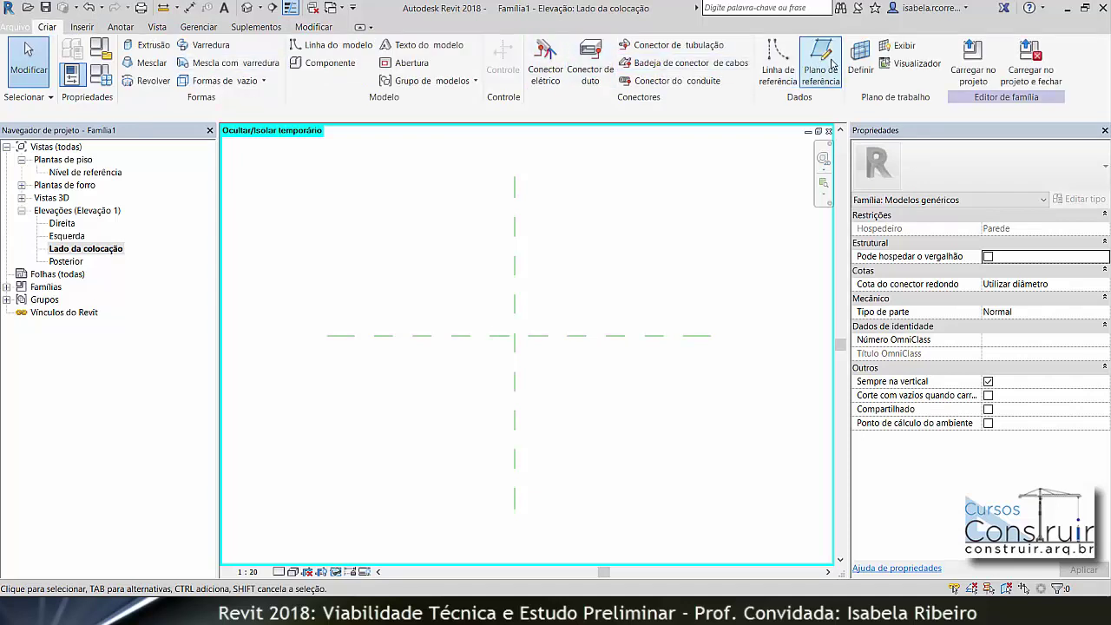
left_click(820, 62)
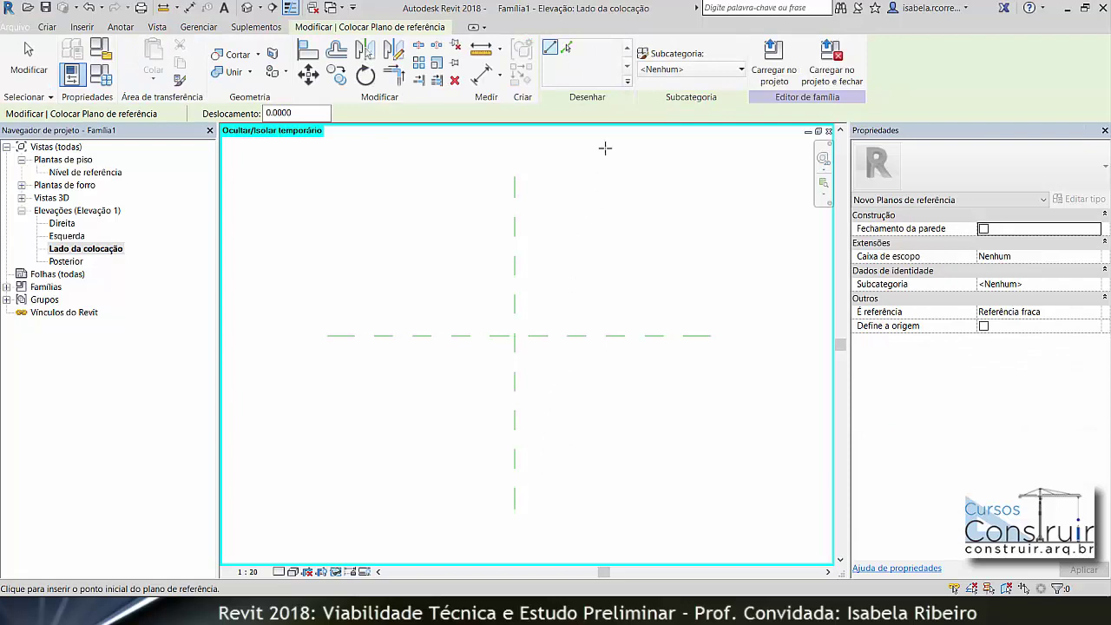
left_click(566, 48)
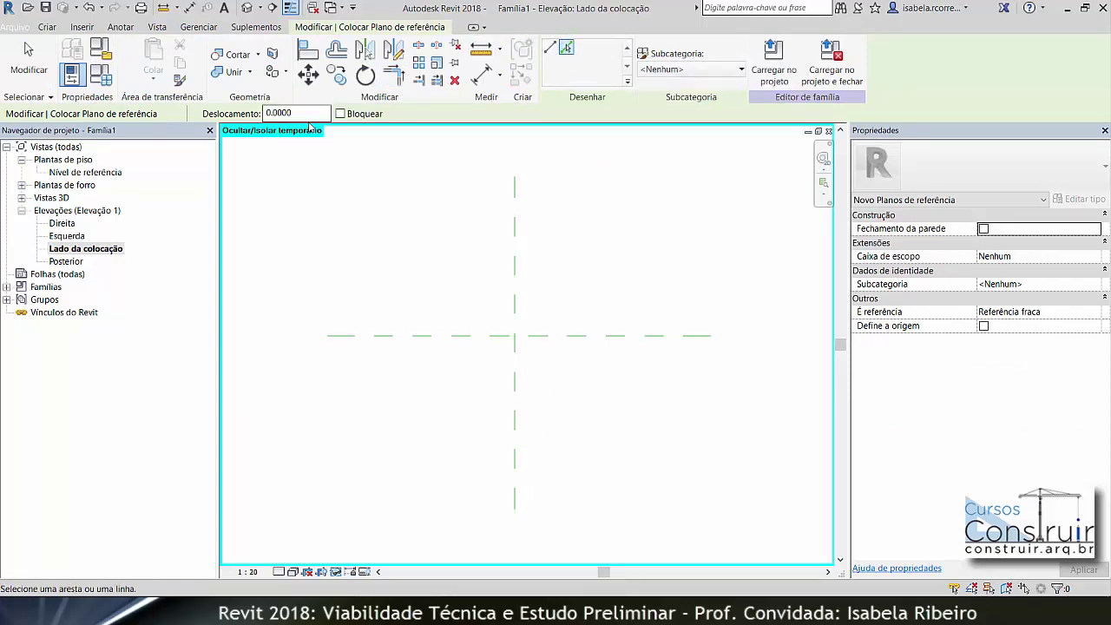
left_click_drag(276, 120, 263, 120)
type("1.0000")
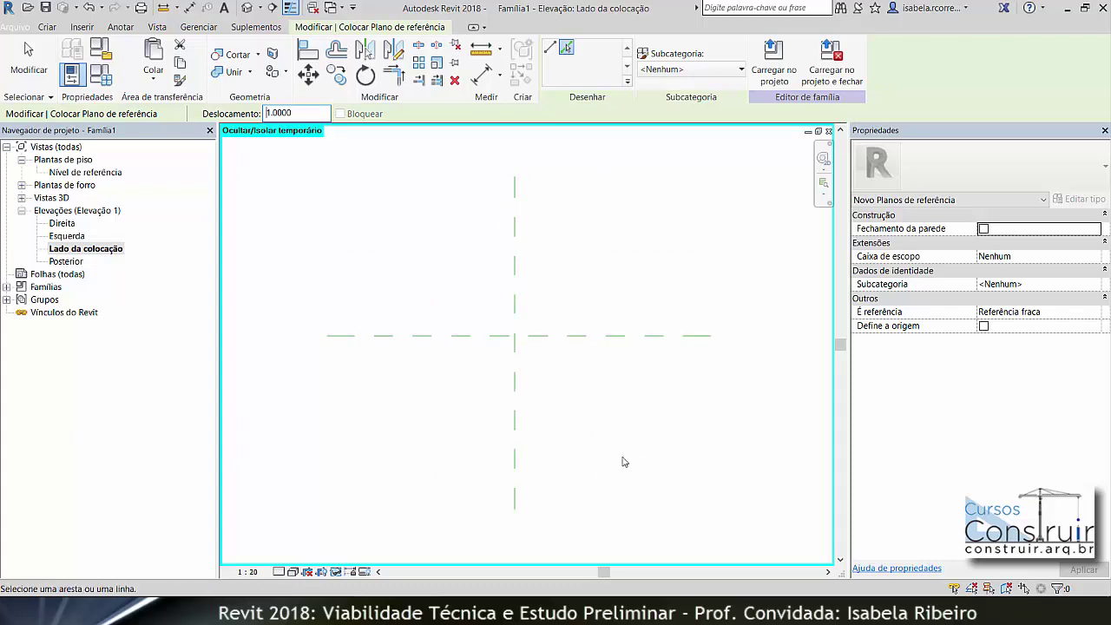
left_click(517, 272)
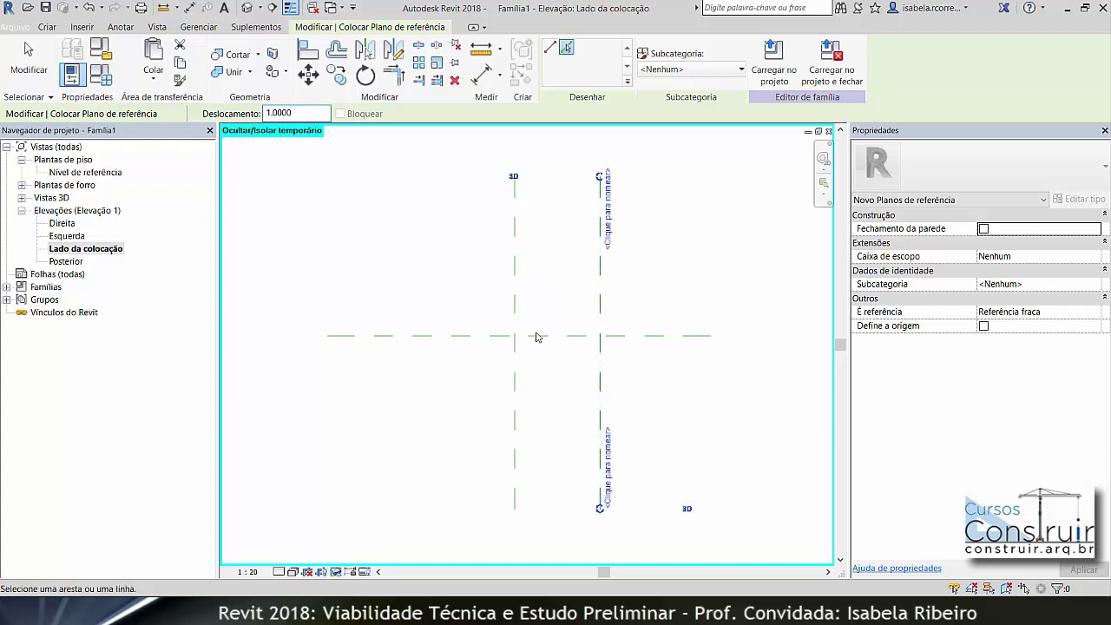
left_click(513, 286)
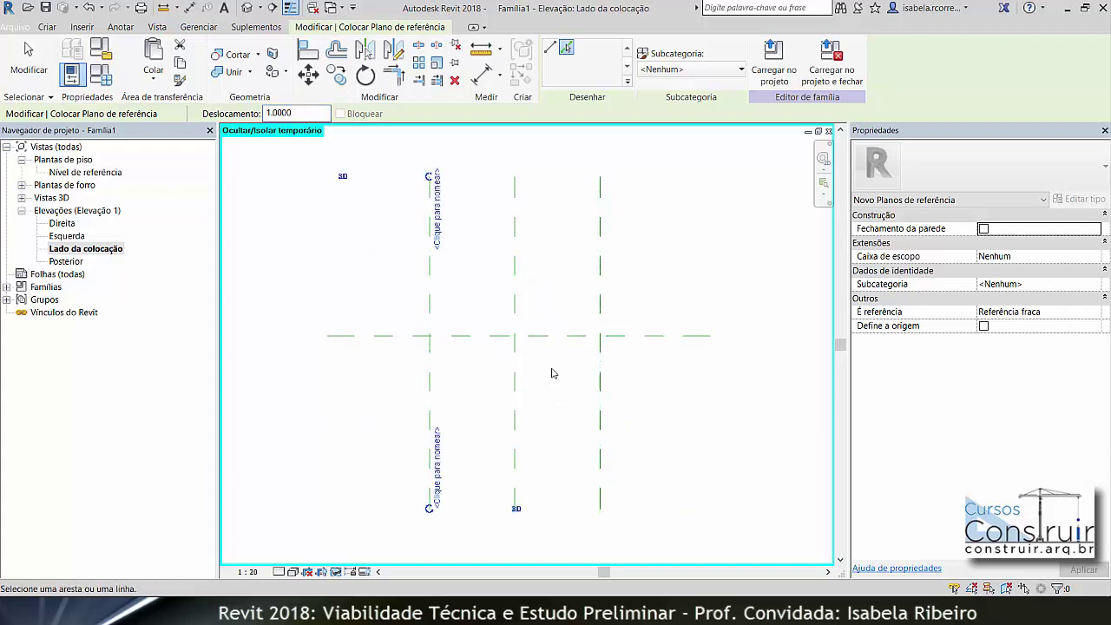
left_click(539, 342)
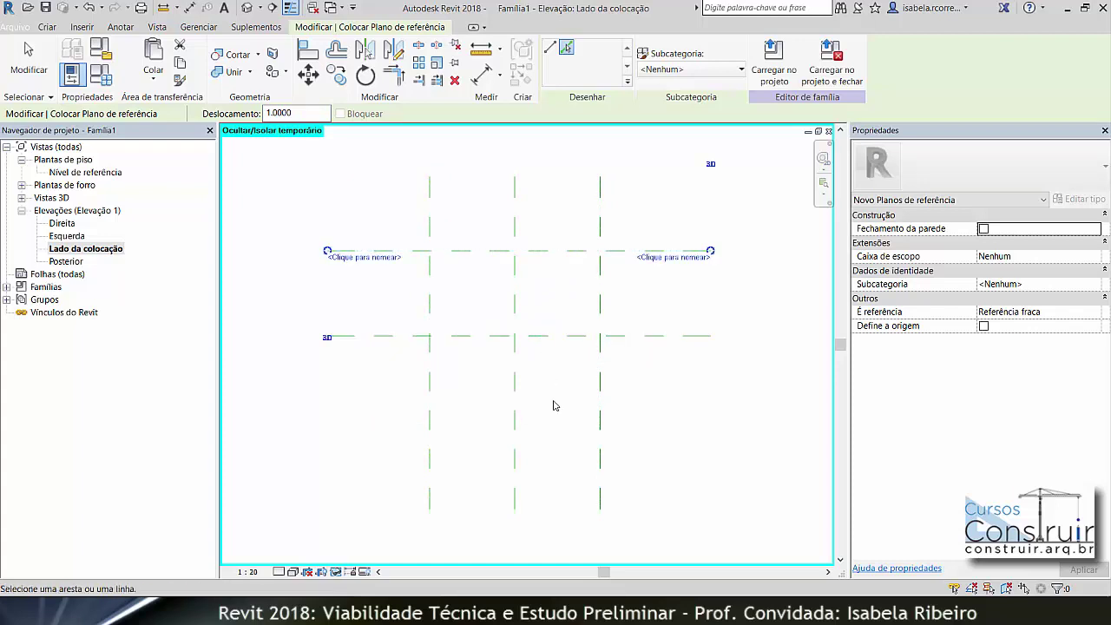
left_click(539, 343)
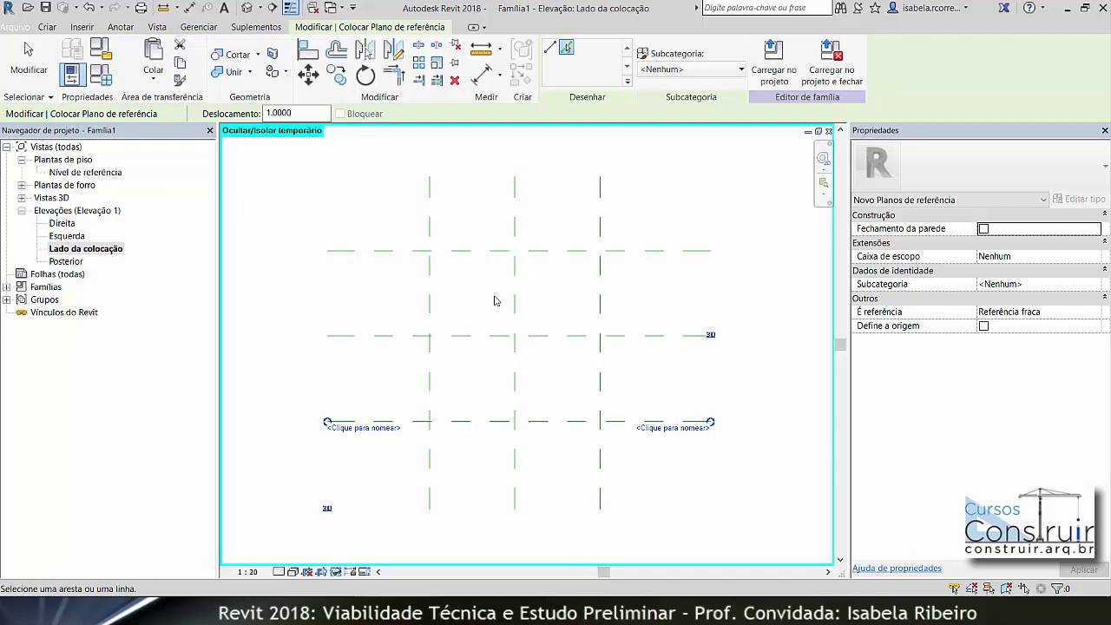
Add four outer reference planes by offsetting the top, left, bottom and right planes outward by 0.5.
double_click(301, 115)
type(".5")
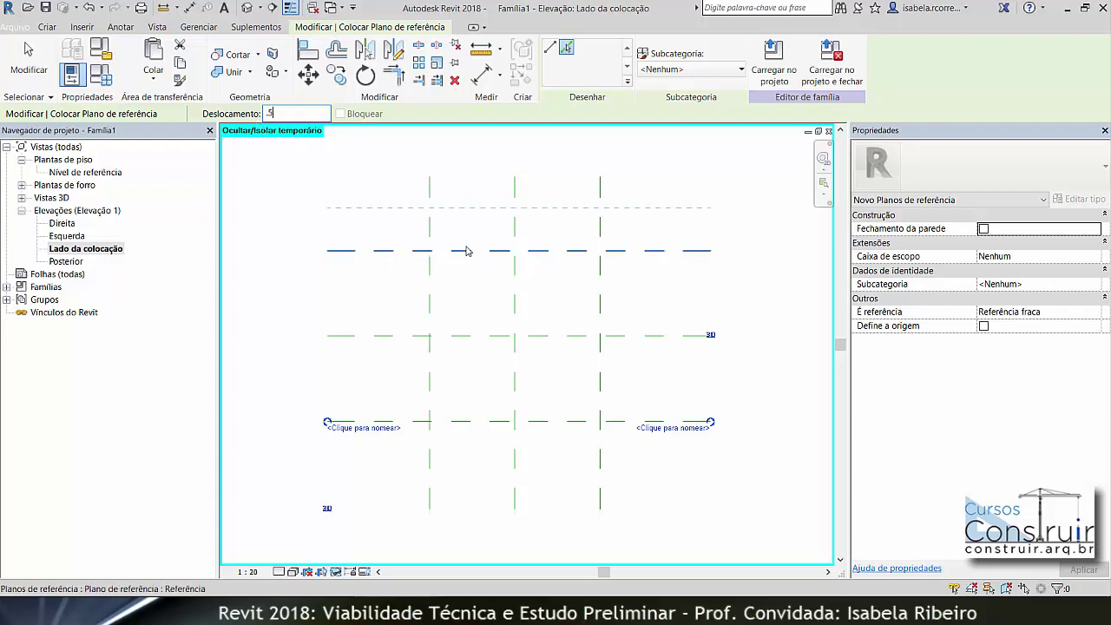
left_click(466, 252)
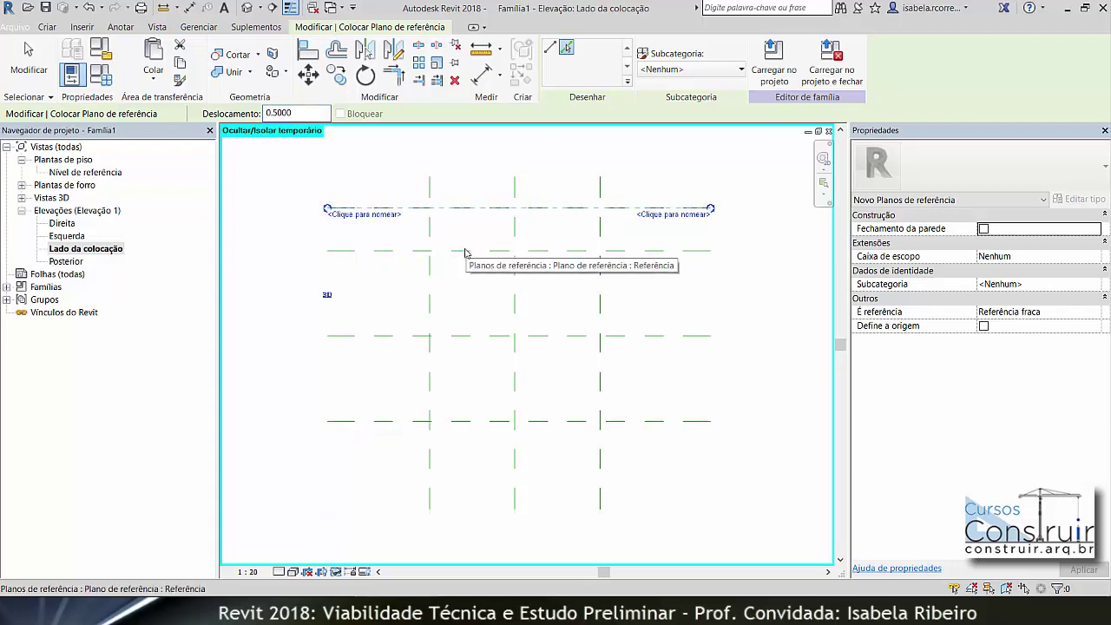
left_click(428, 280)
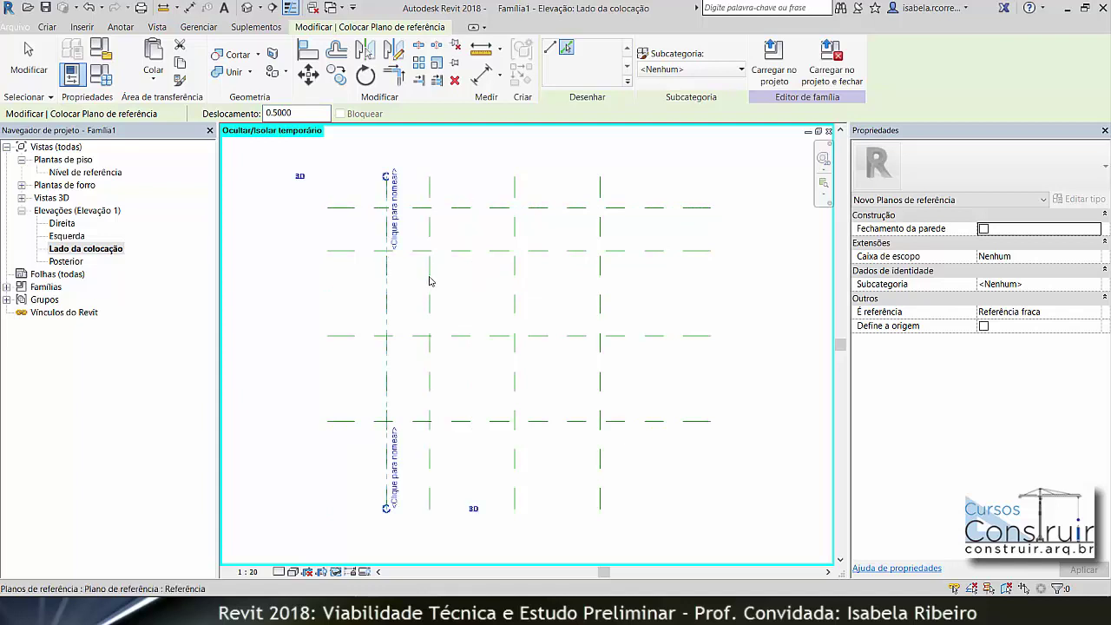
left_click(483, 432)
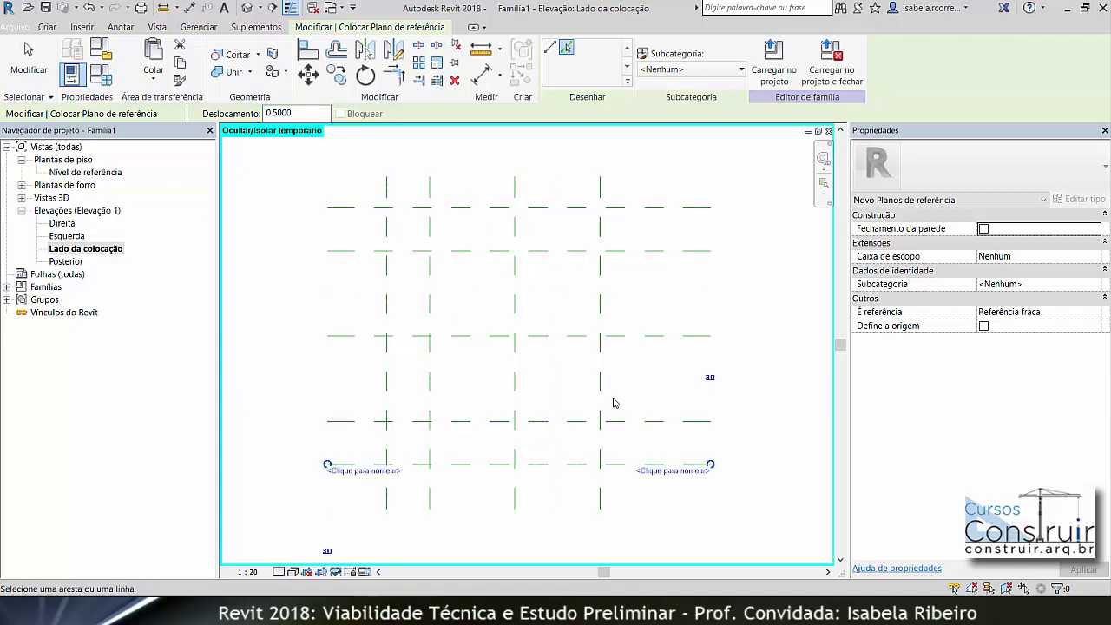
left_click(607, 399)
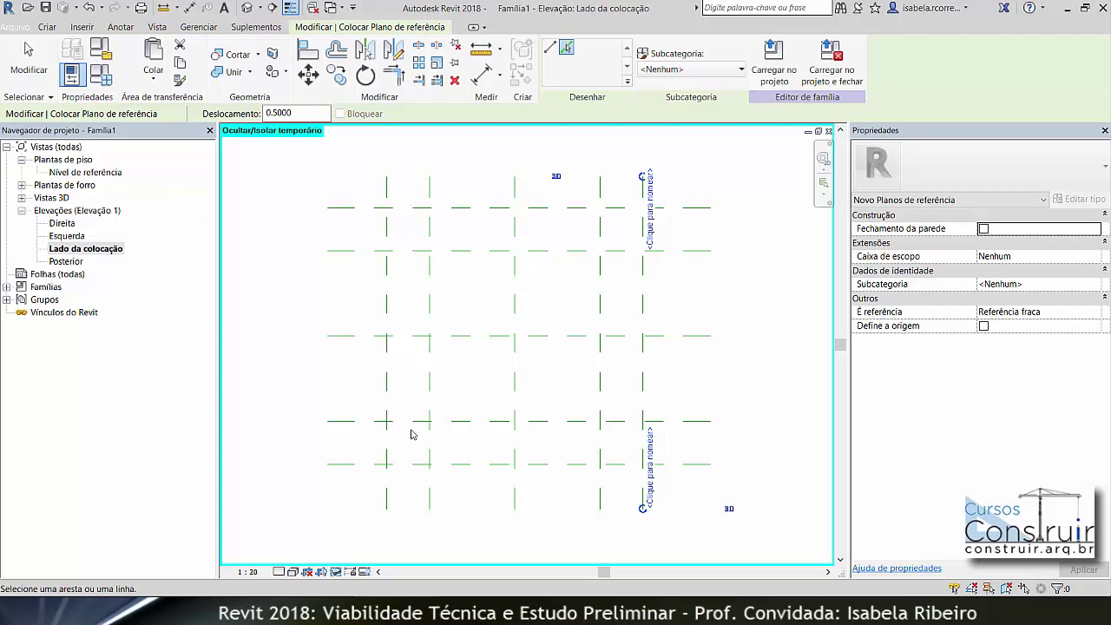
Start an extrusion and sketch its outer rectangle, about 2.8 by 2.8 m, just inside the outer reference planes.
left_click(46, 27)
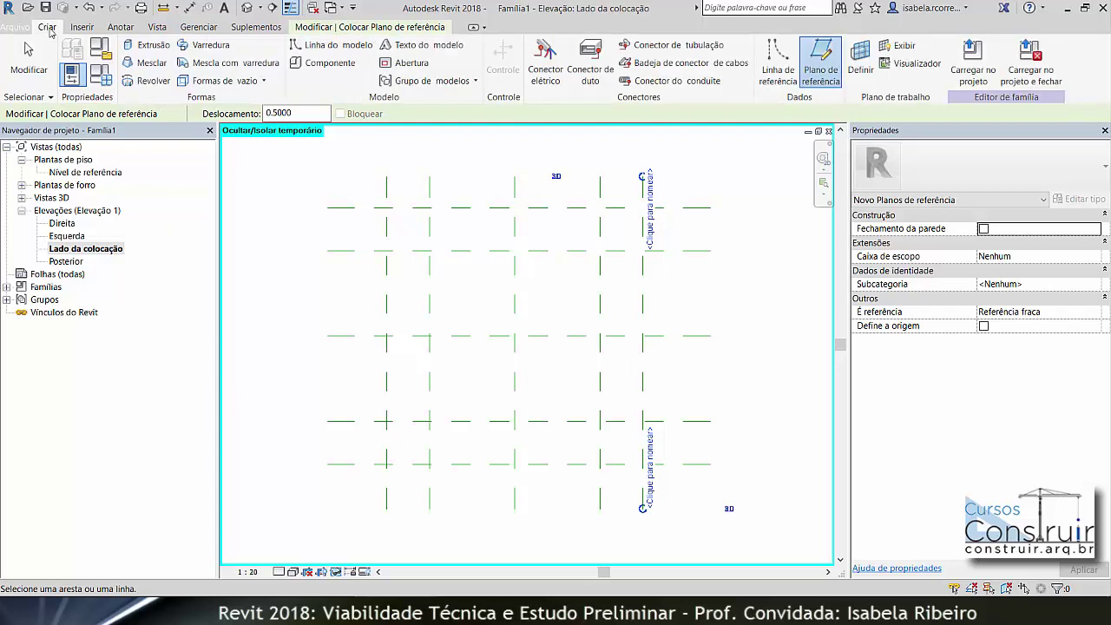
left_click(147, 50)
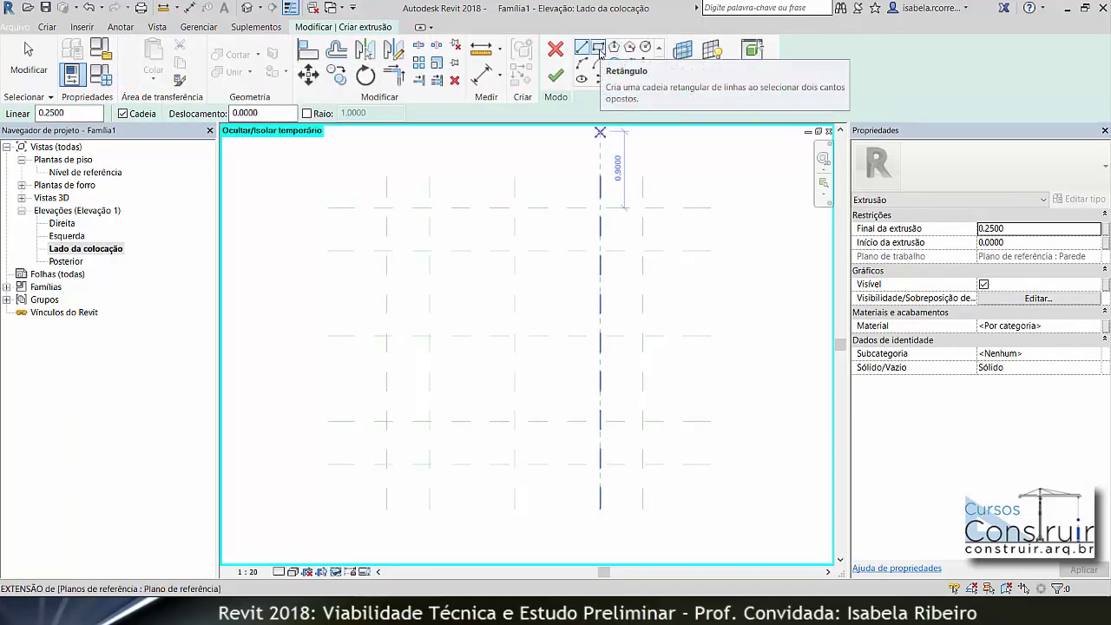
left_click(599, 47)
scroll(399, 224, "up", 1)
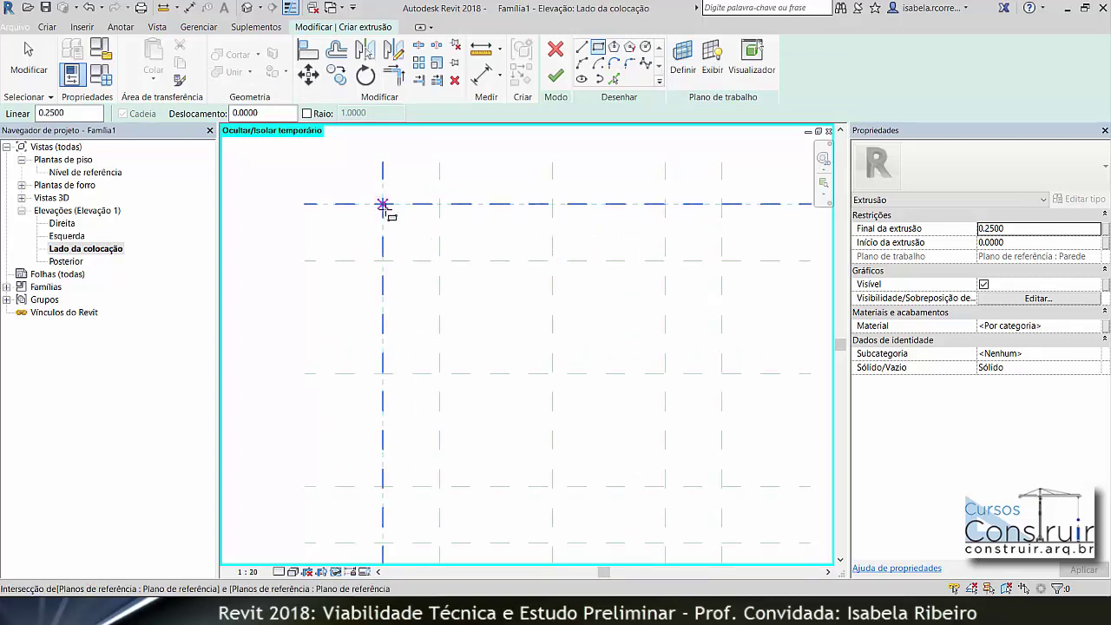
left_click(396, 216)
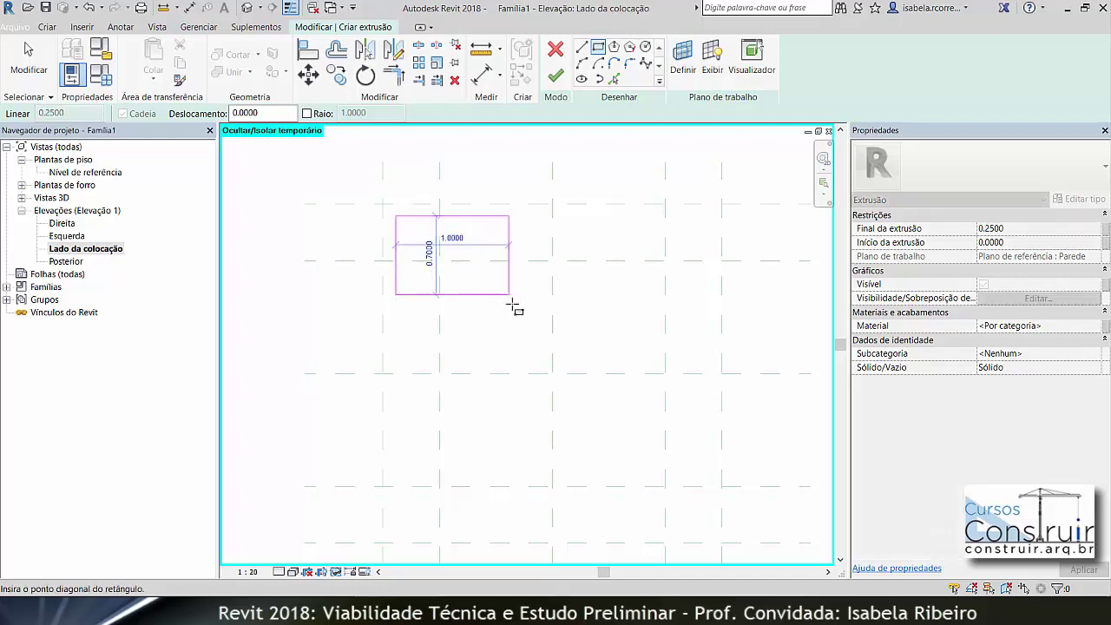
scroll(442, 265, "down", 2)
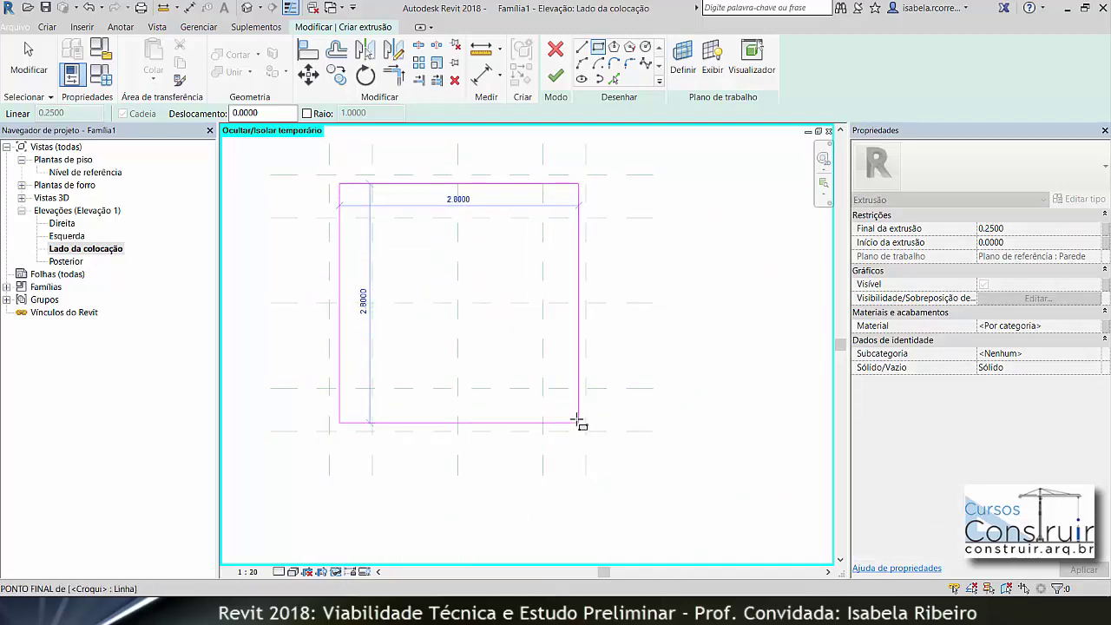
left_click(577, 423)
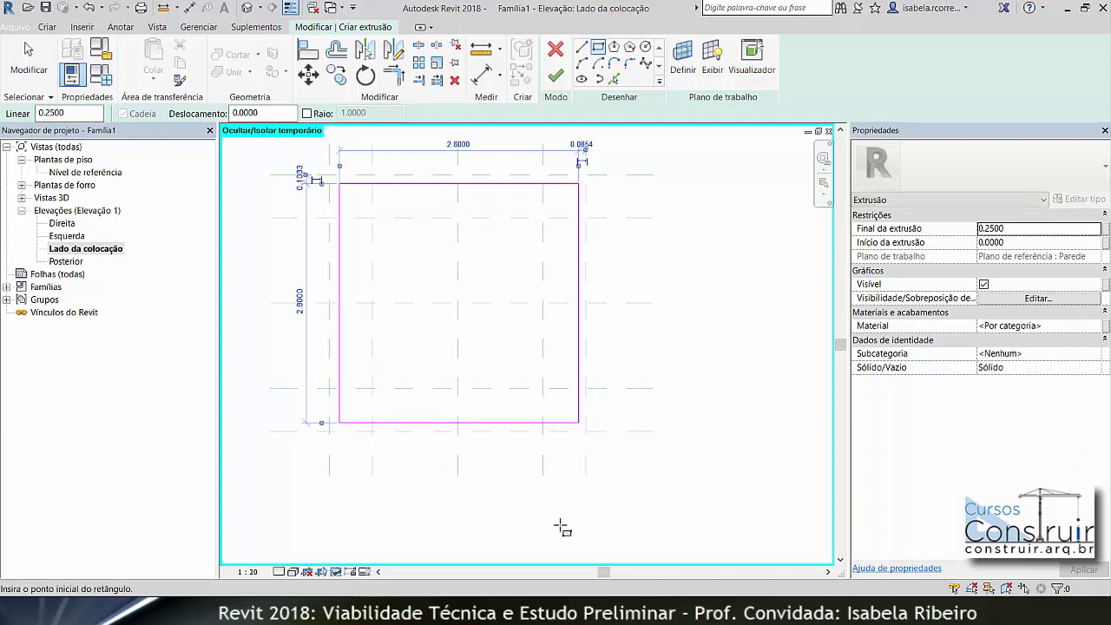
Sketch a second, smaller rectangle inside the outer one to form the frame's inner opening.
left_click(357, 202)
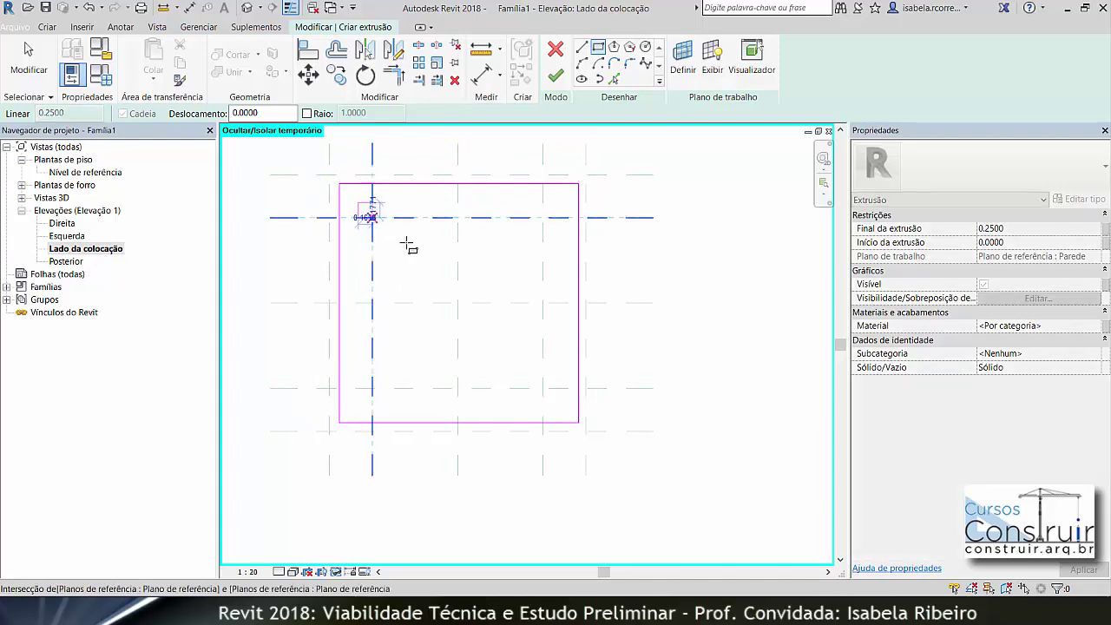
left_click(554, 406)
key("Escape")
key("Escape")
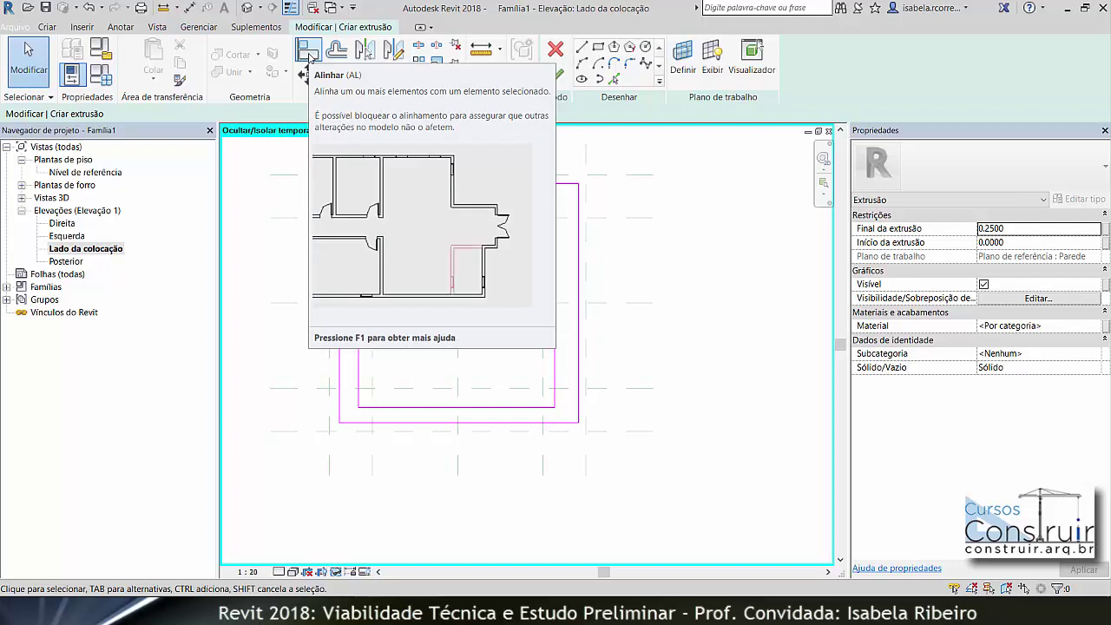
Align and lock the left outer and inner sketch lines to the left outer and inner reference planes.
left_click(309, 52)
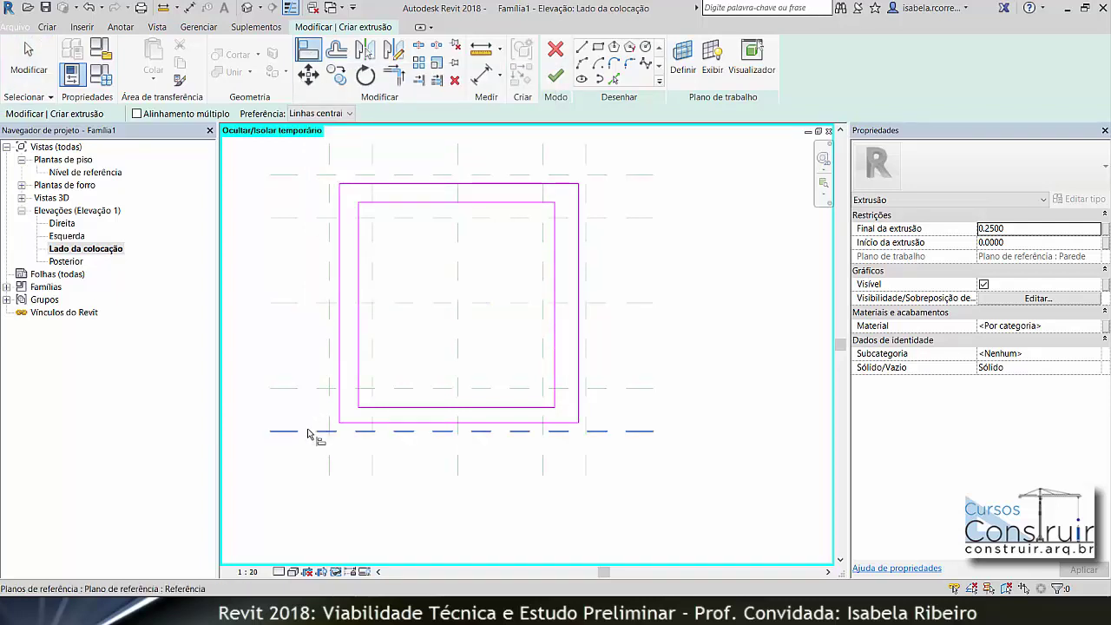
scroll(328, 276, "up", 3)
middle_click_drag(332, 283, 409, 309)
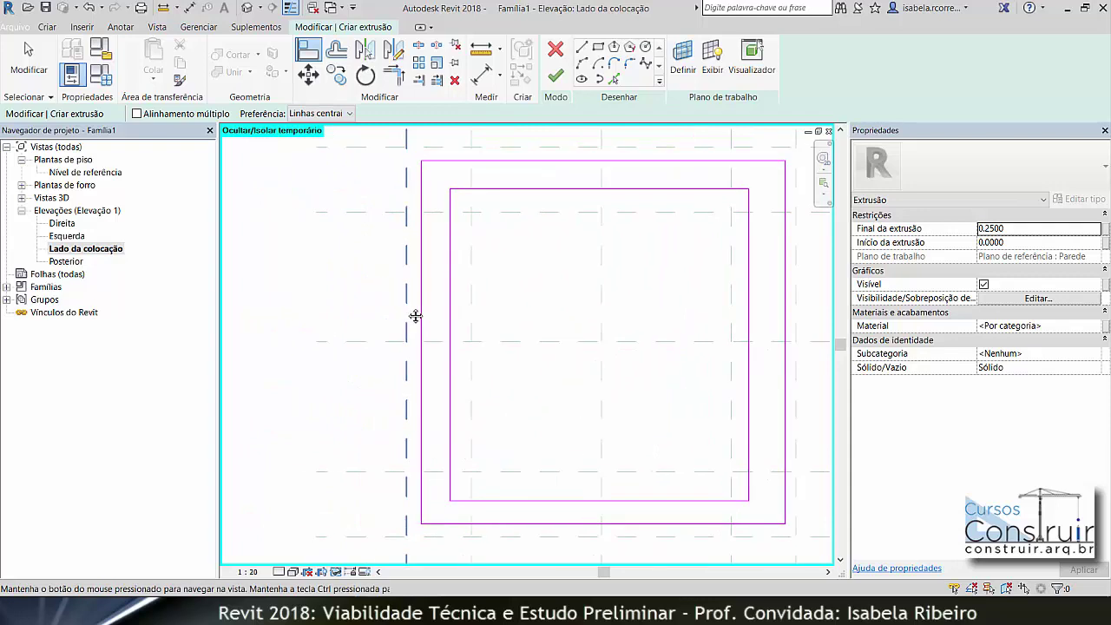
left_click(408, 272)
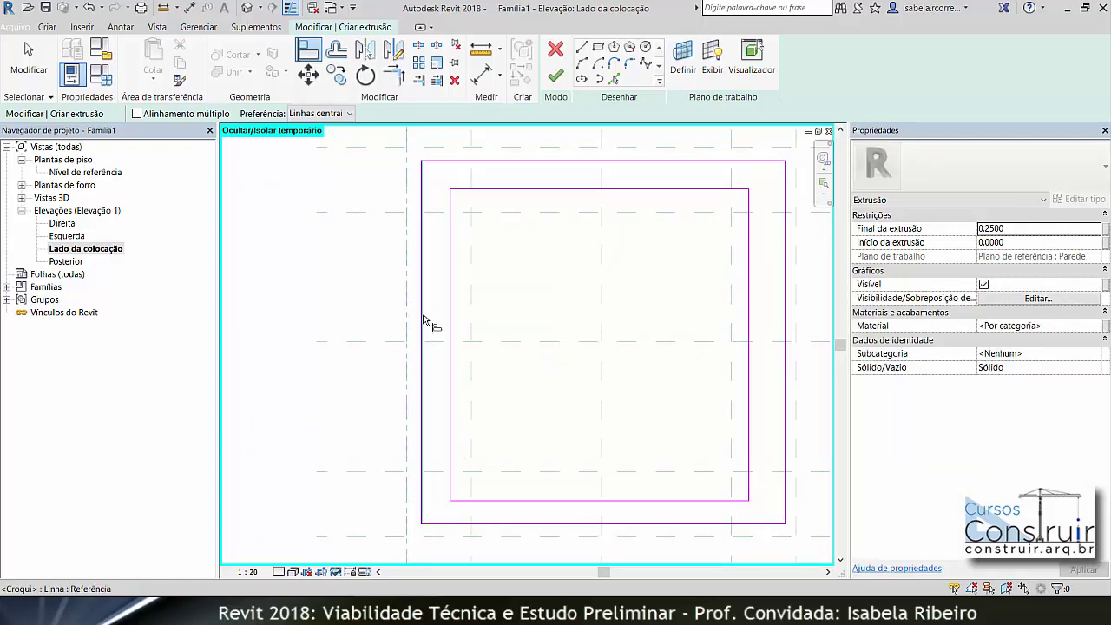
left_click(423, 321)
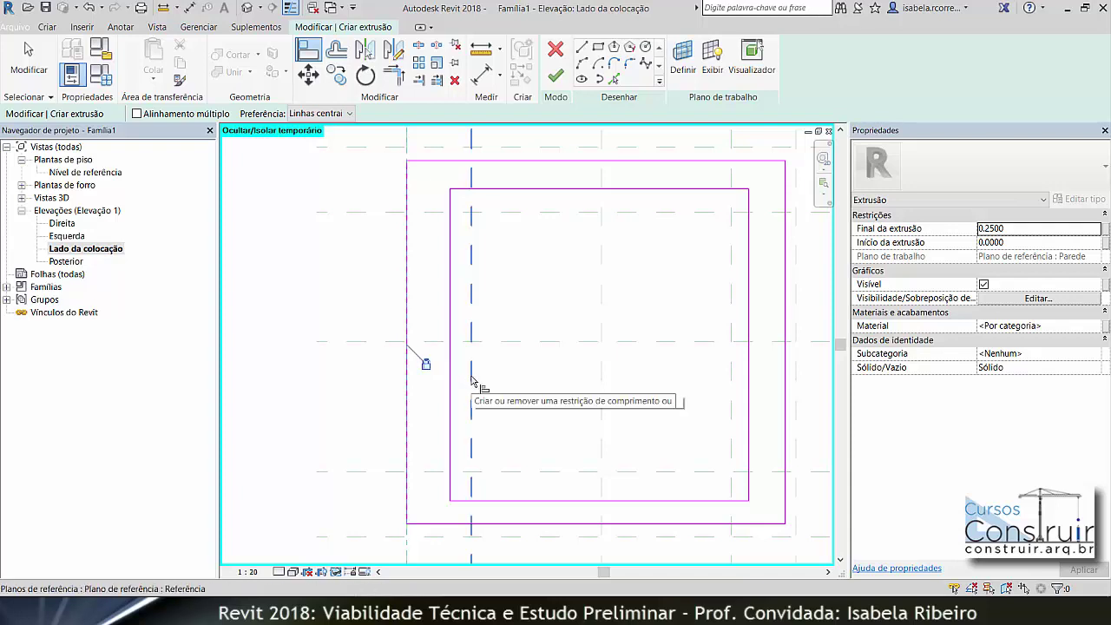
left_click(472, 380)
left_click(451, 379)
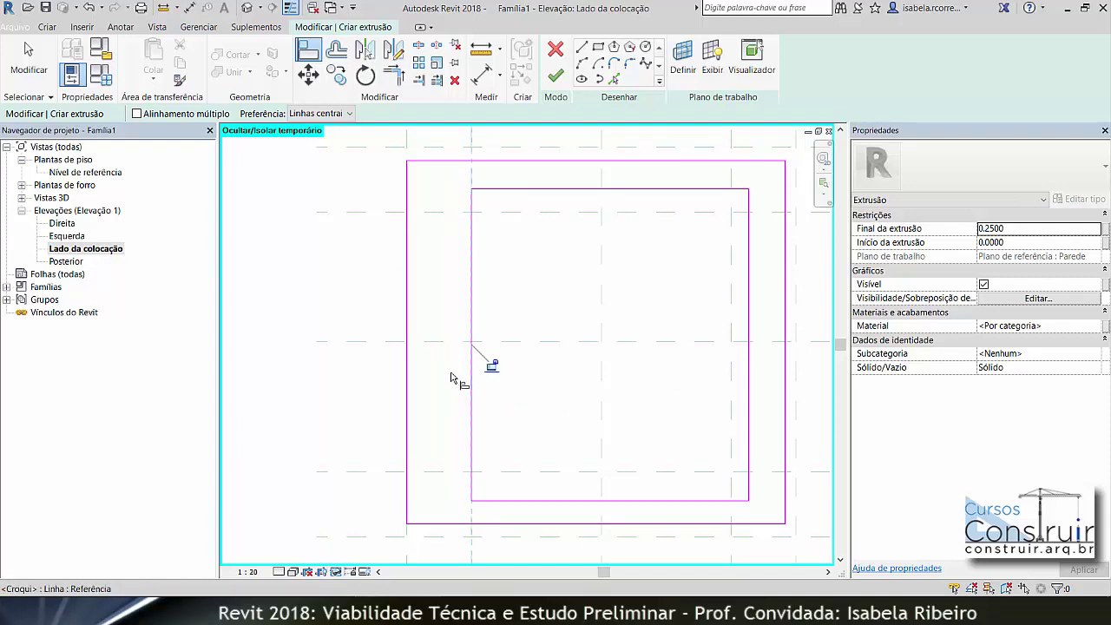
Align and lock the bottom inner and outer sketch lines to the two lower reference planes.
left_click(542, 473)
left_click(554, 501)
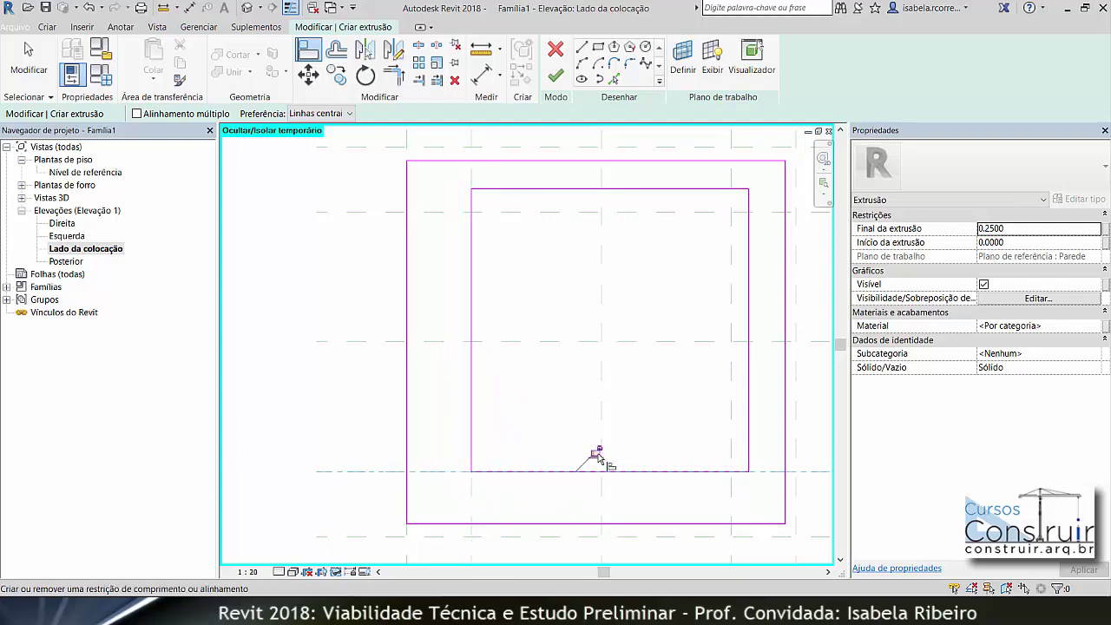
left_click(588, 535)
left_click(592, 524)
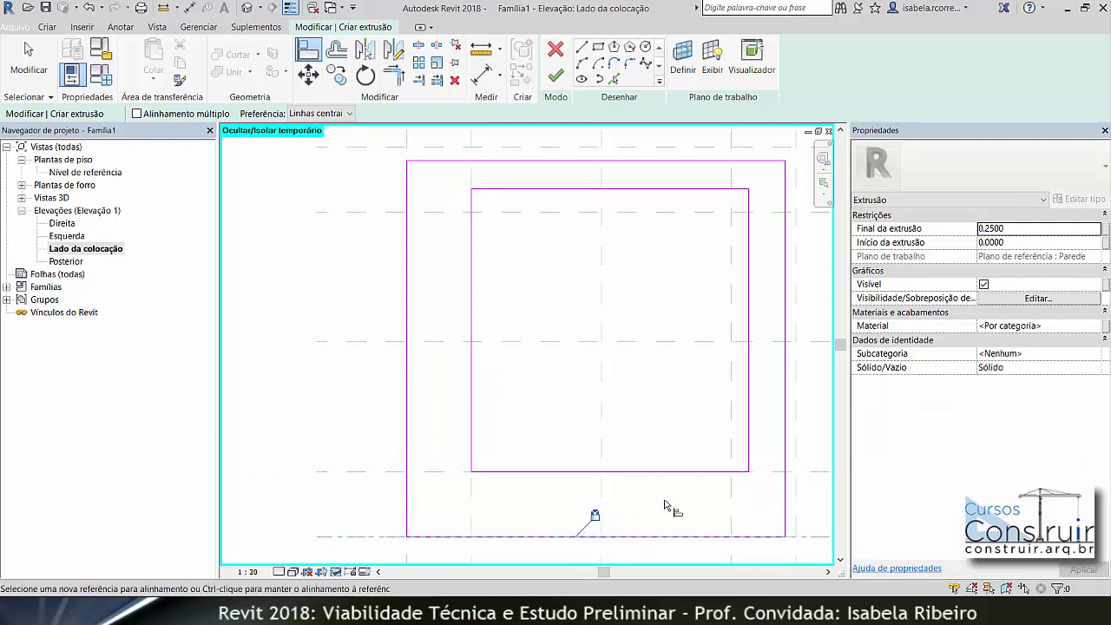
Align and lock the right outer and inner sketch lines to the two right-hand reference planes.
middle_click_drag(665, 506, 544, 503)
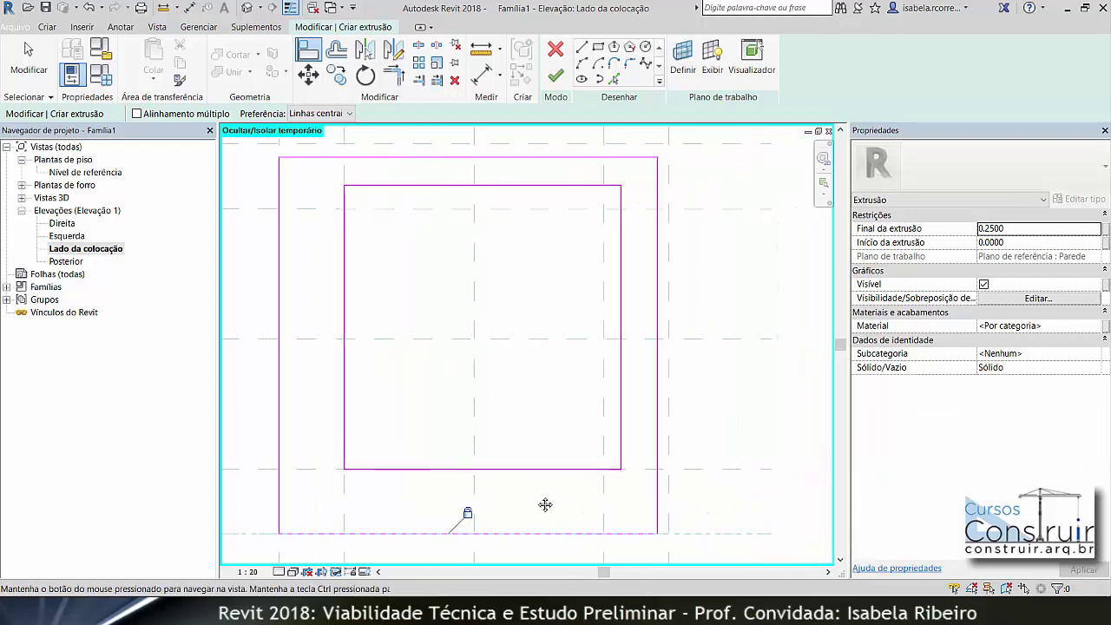
left_click(657, 447)
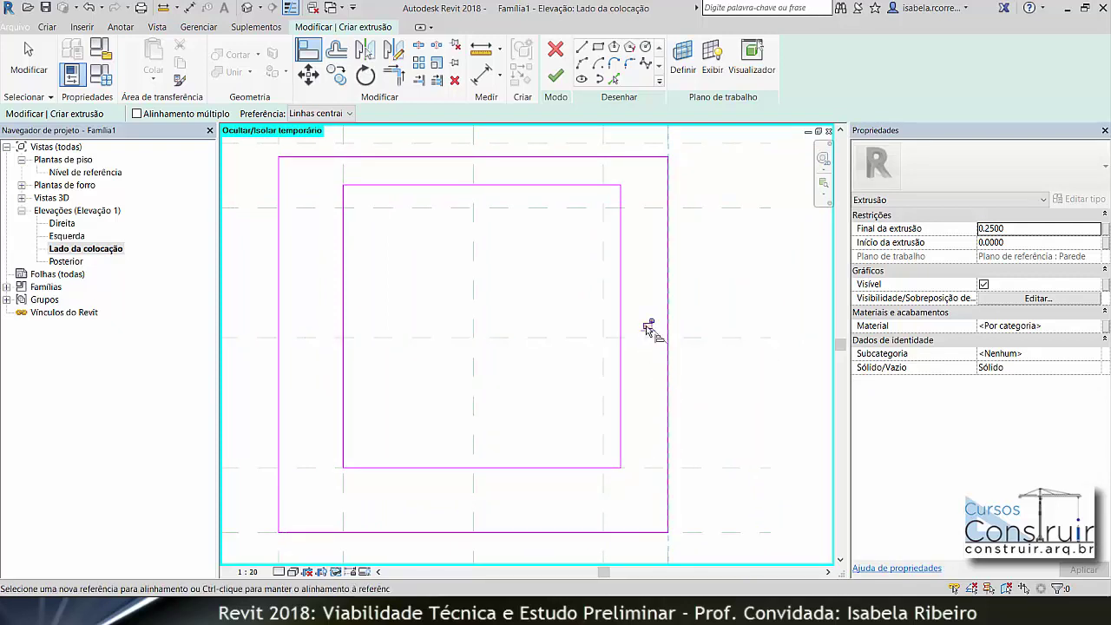
left_click(605, 341)
left_click(622, 339)
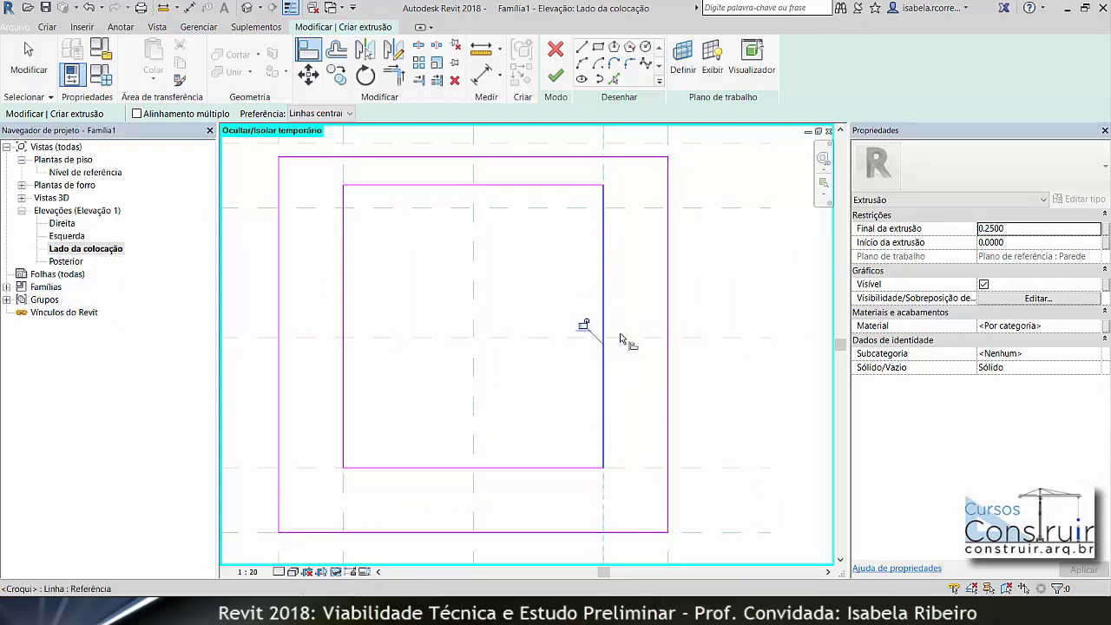
Align and lock the top inner and outer sketch lines to the two upper reference planes.
left_click(555, 208)
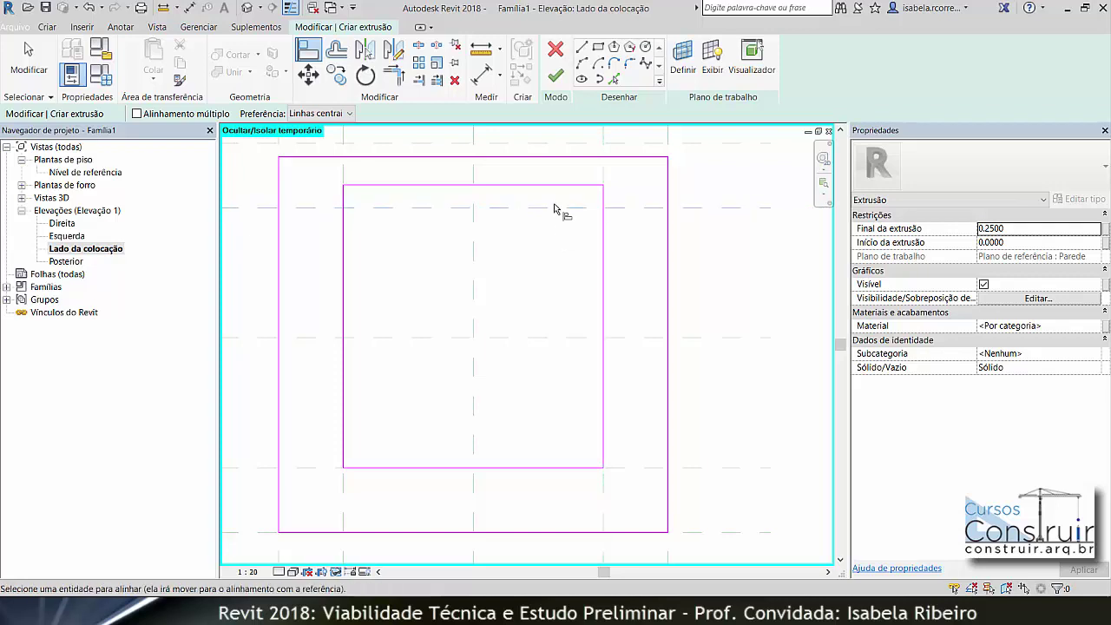
left_click(547, 187)
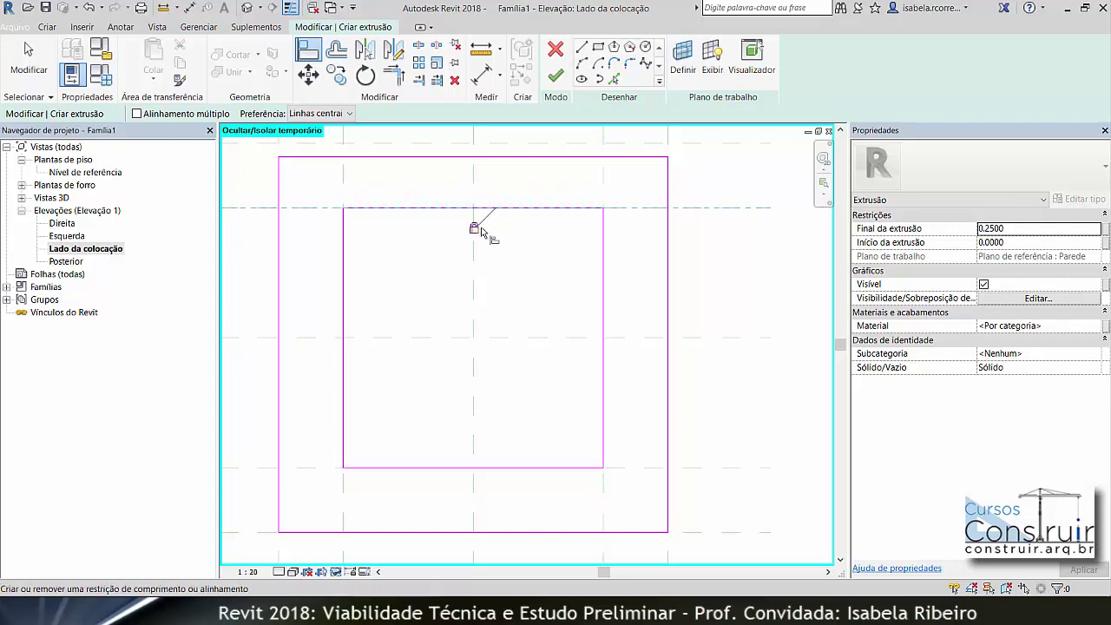
middle_click_drag(563, 265, 615, 360)
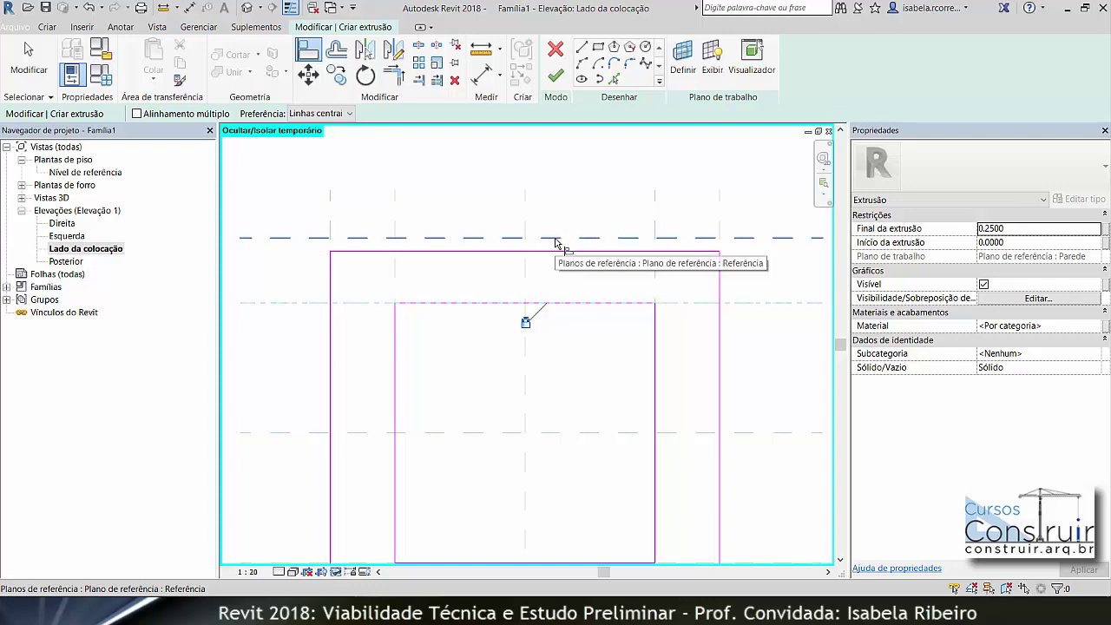
left_click(557, 238)
left_click(565, 253)
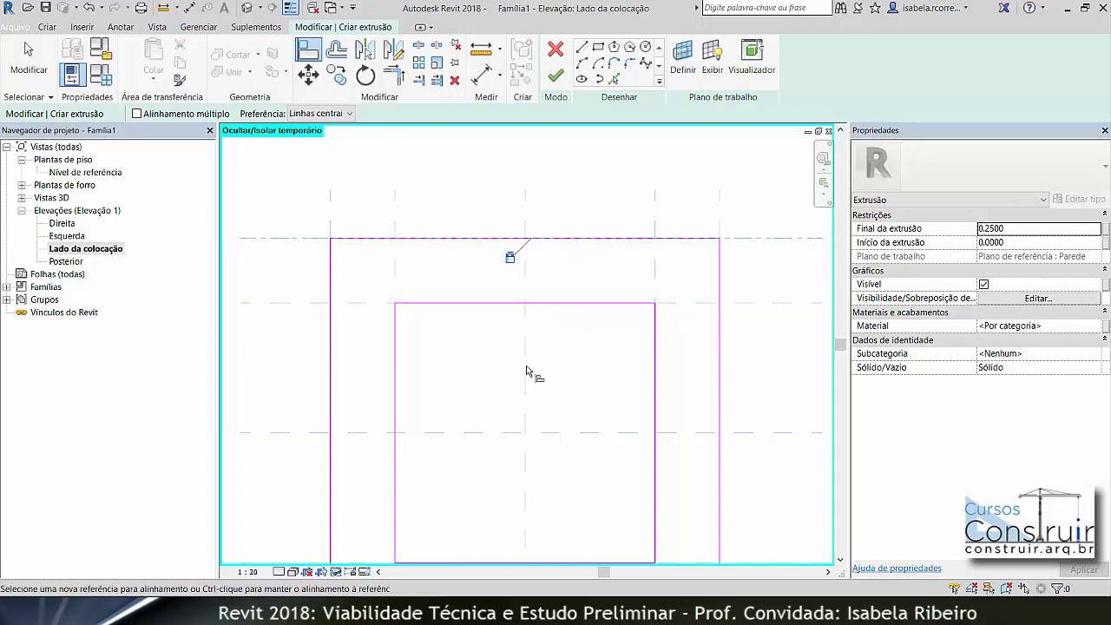
Finish the frame extrusion and switch the elevation view to a shaded visual style.
scroll(540, 365, "down", 2)
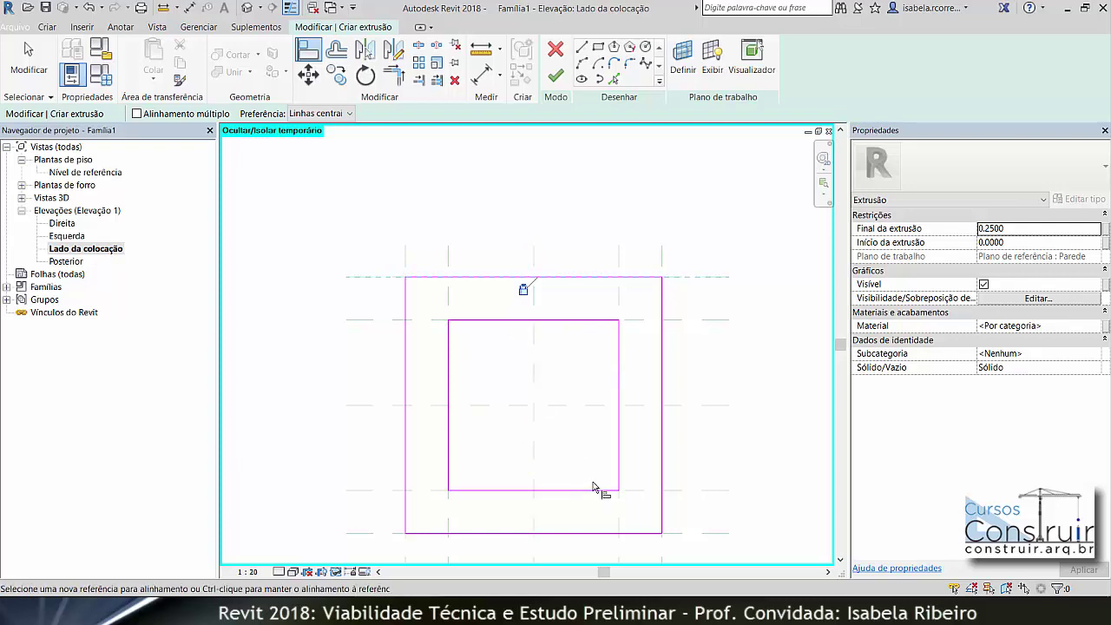
left_click(554, 78)
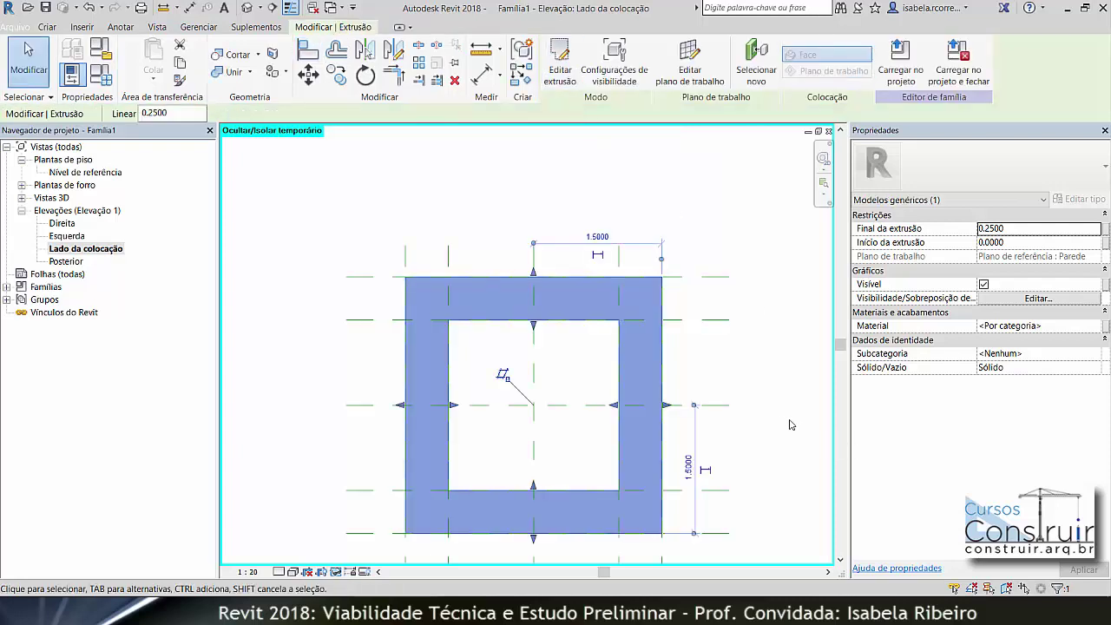
left_click(789, 424)
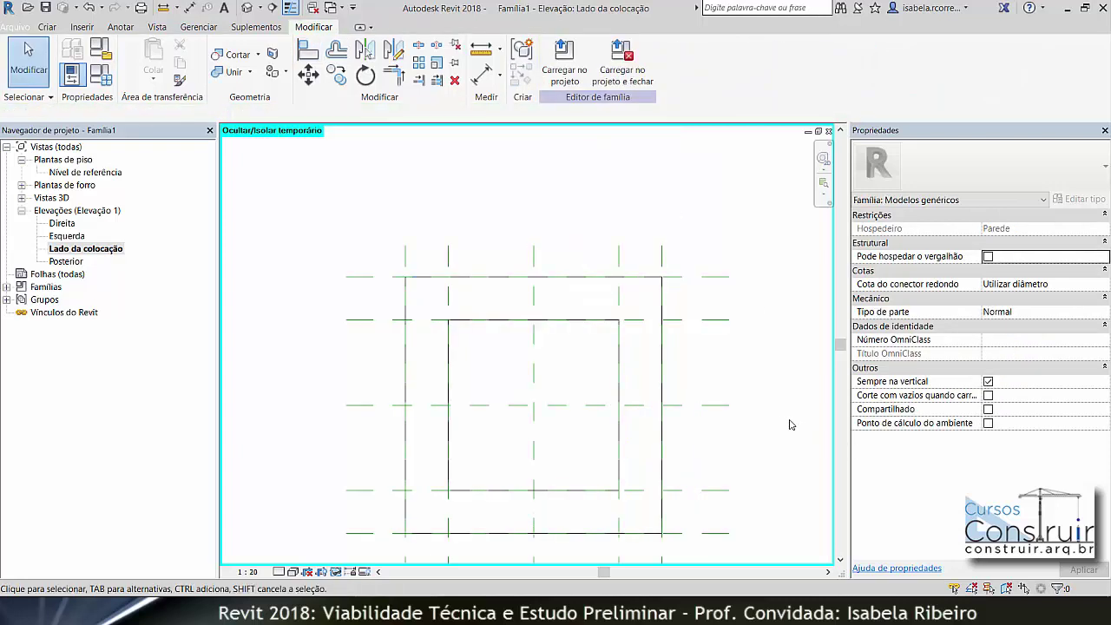
left_click(299, 574)
left_click(314, 547)
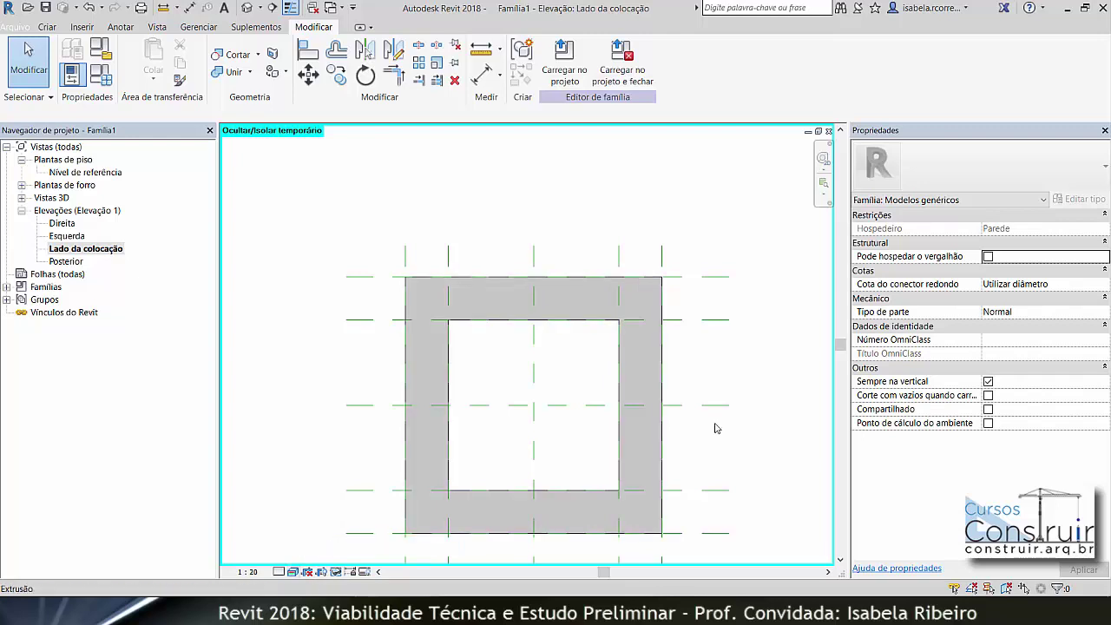
Add an aligned dimension for the opening height between the upper and lower inner reference planes, right of the frame.
middle_click_drag(718, 427, 685, 367)
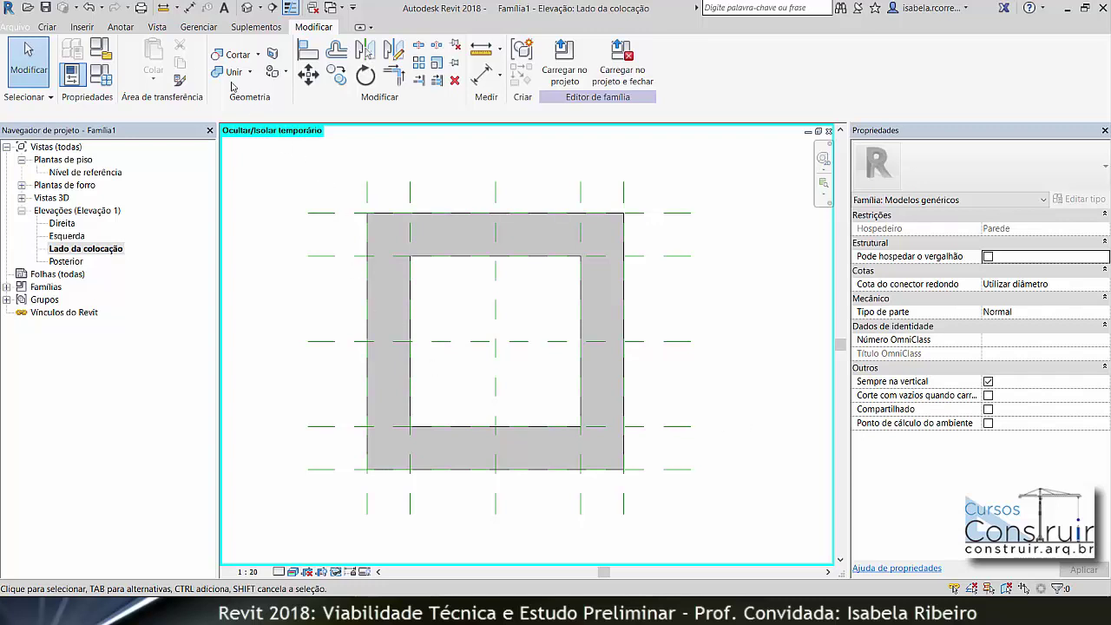
left_click(122, 27)
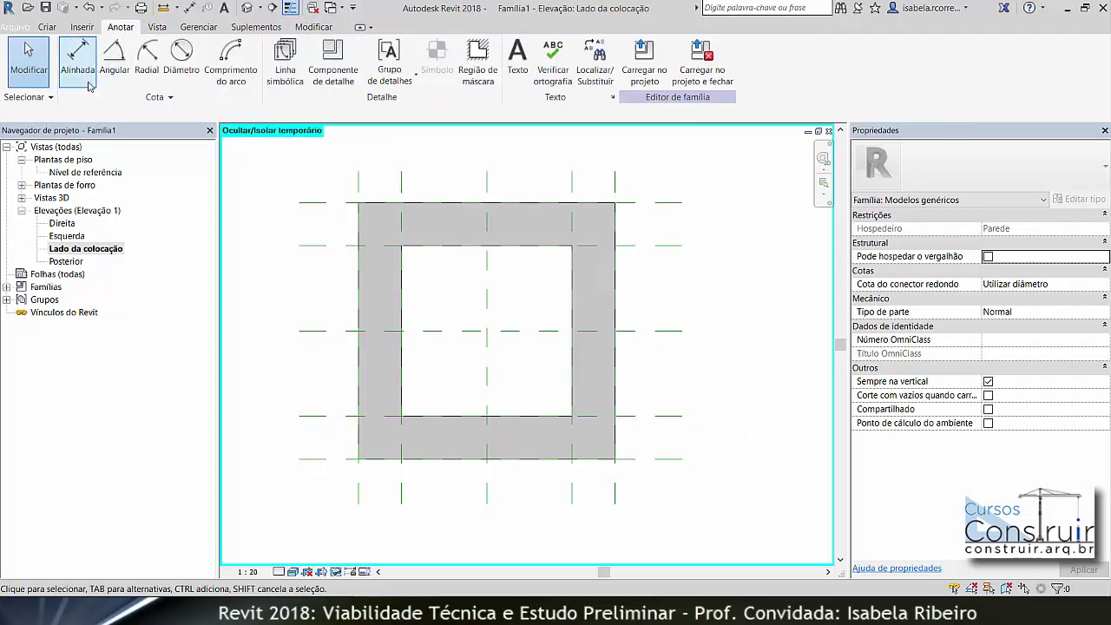
left_click(89, 83)
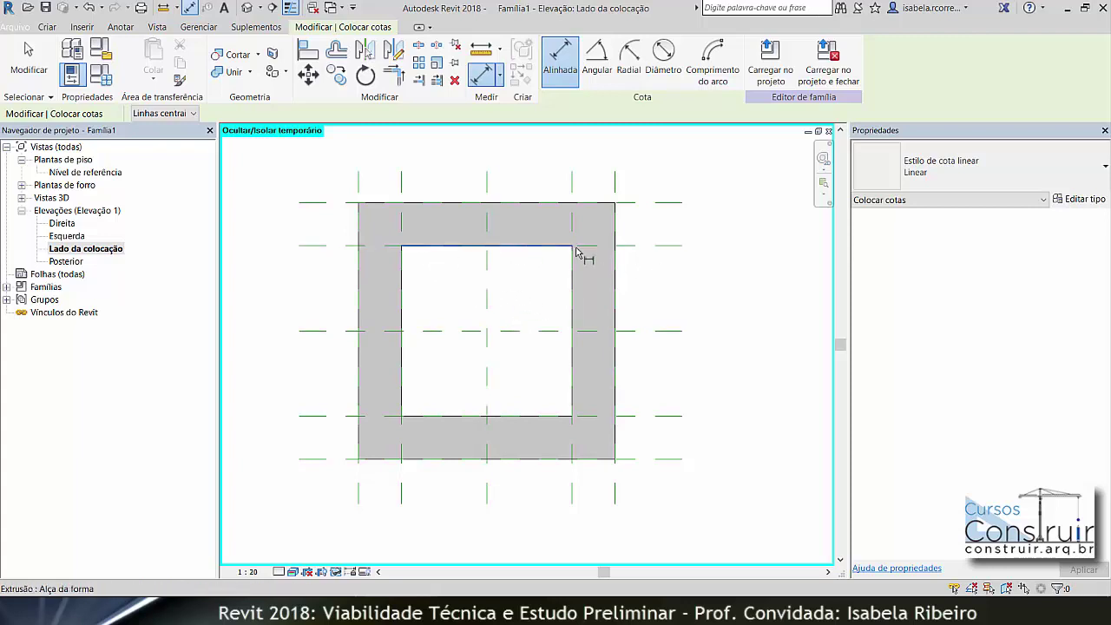
left_click(637, 251)
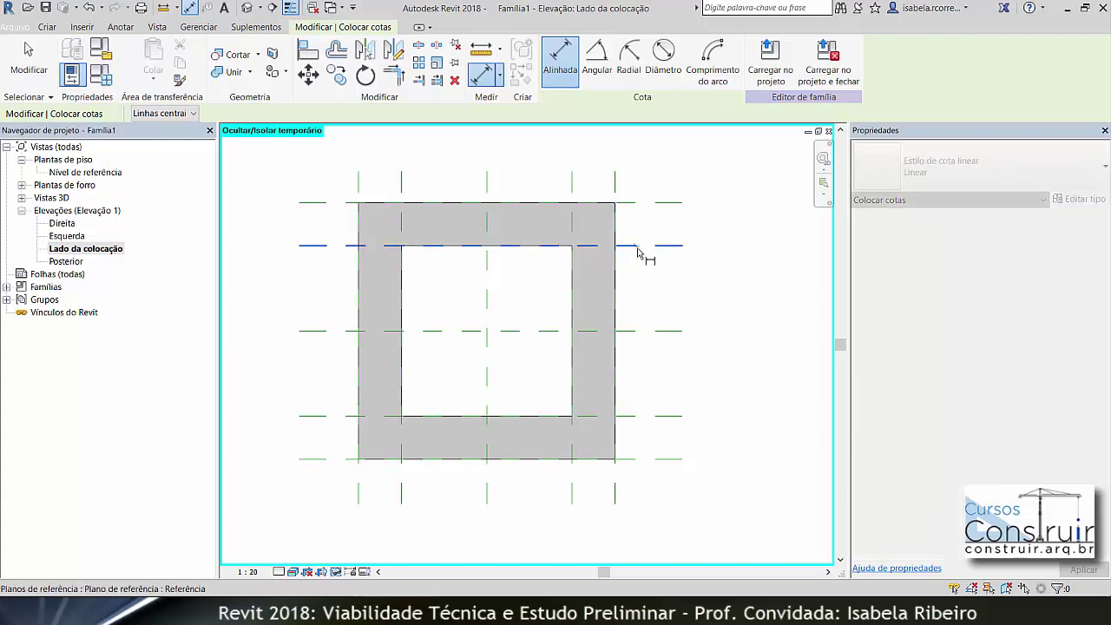
left_click(636, 417)
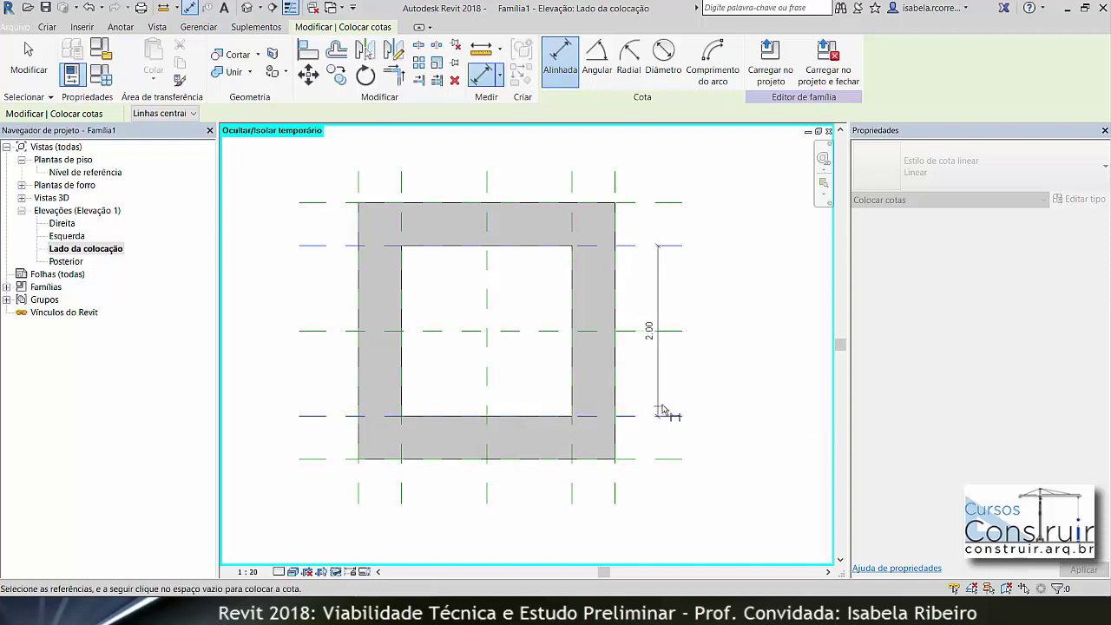
left_click(725, 387)
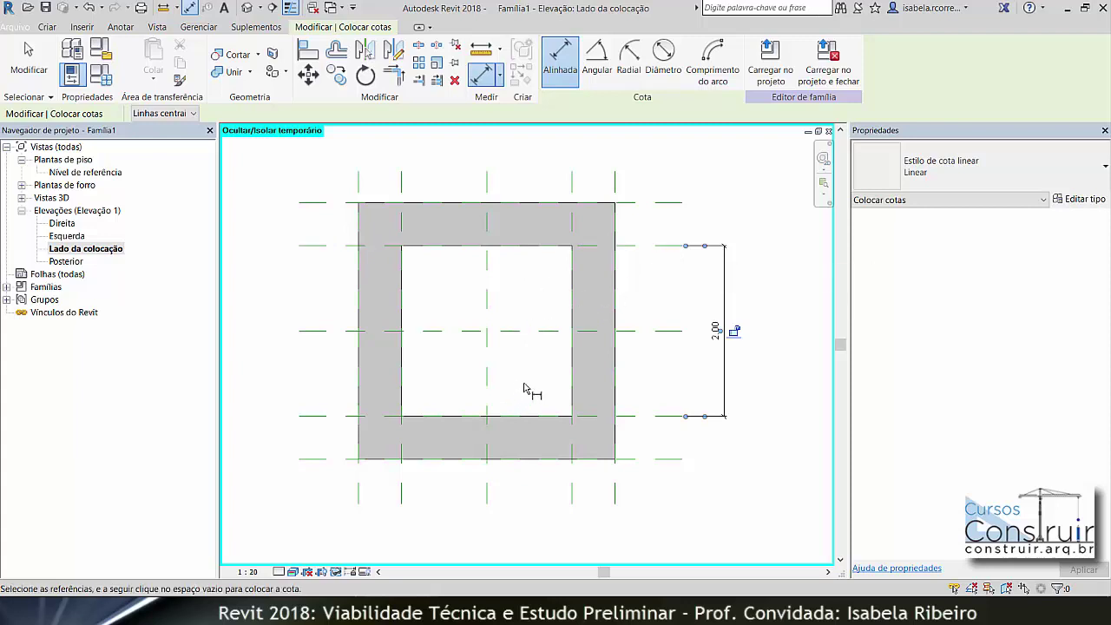
Dimension the upper inner, horizontal centre and lower inner reference planes in one chain and apply the EQ equality constraint.
left_click(669, 249)
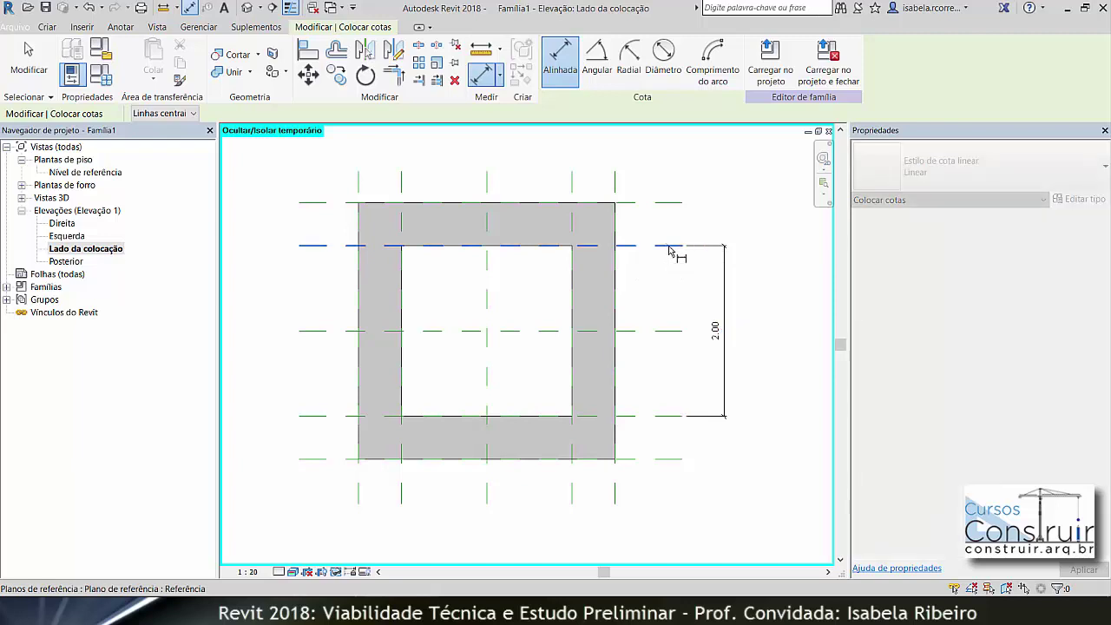
left_click(670, 335)
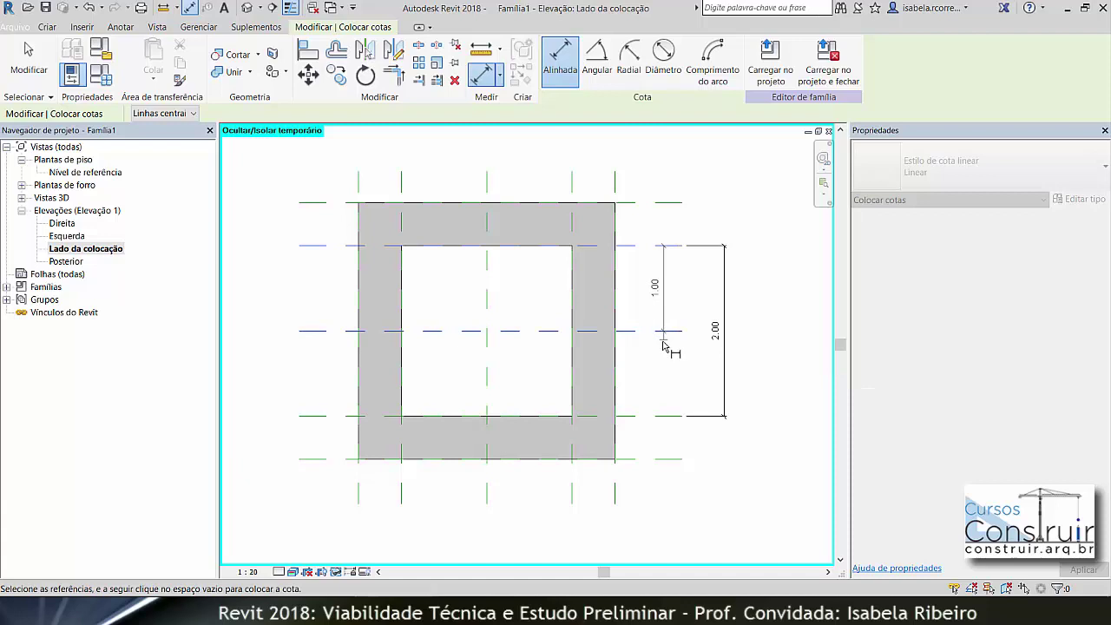
left_click(666, 419)
left_click(669, 410)
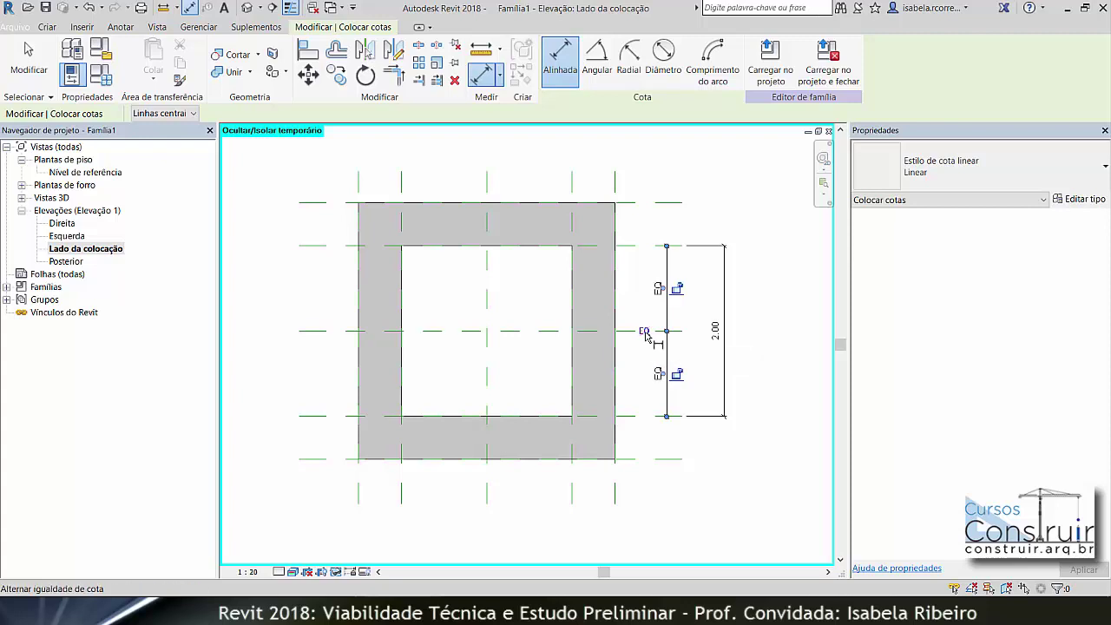
left_click(646, 333)
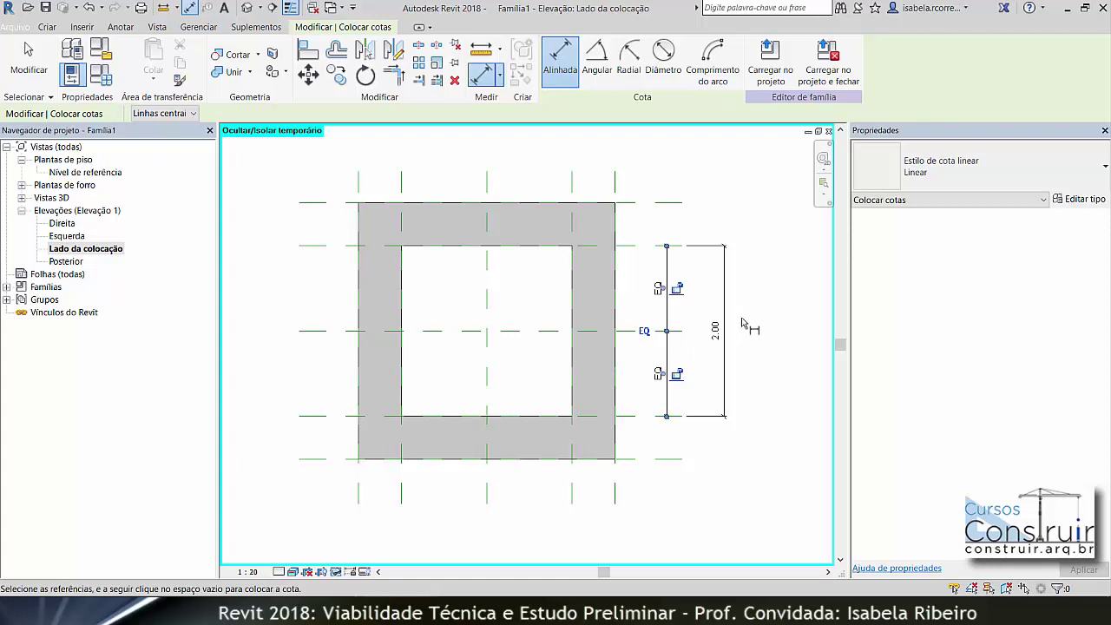
key("Escape")
key("Escape")
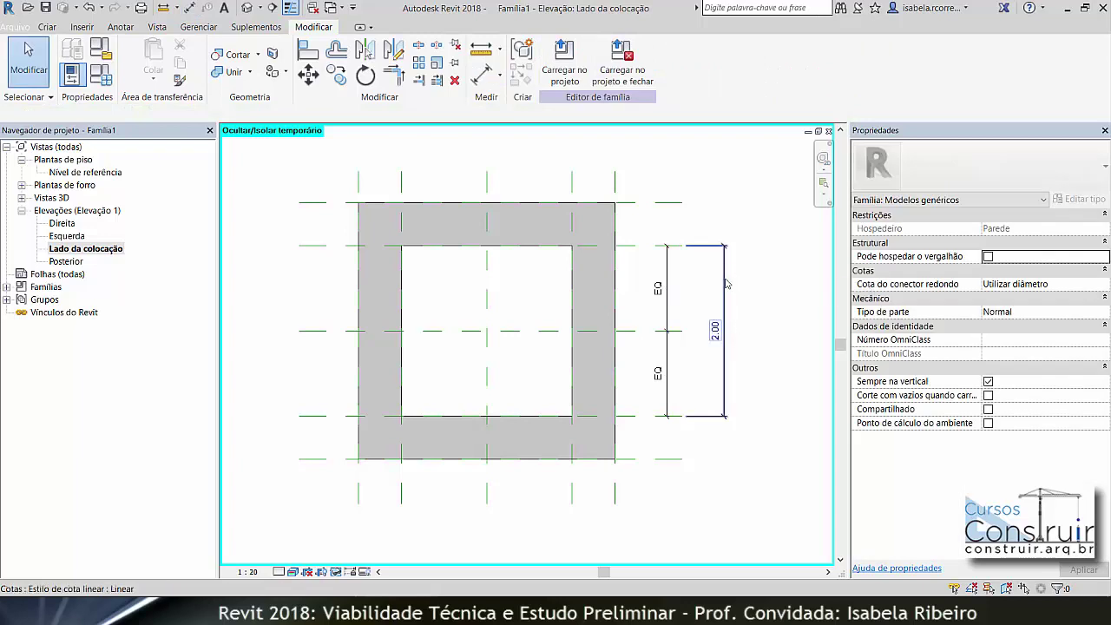
Label the opening height dimension, right of the frame, with a new family type parameter named VÃO_ALTURA, grouped under Cotas.
left_click(724, 367)
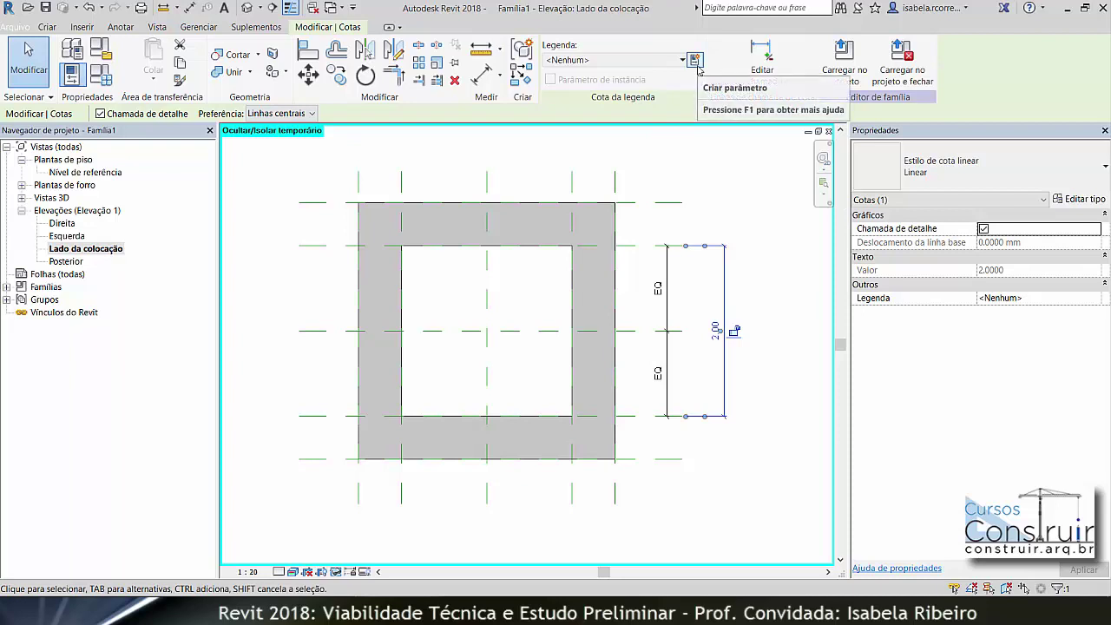
left_click(580, 59)
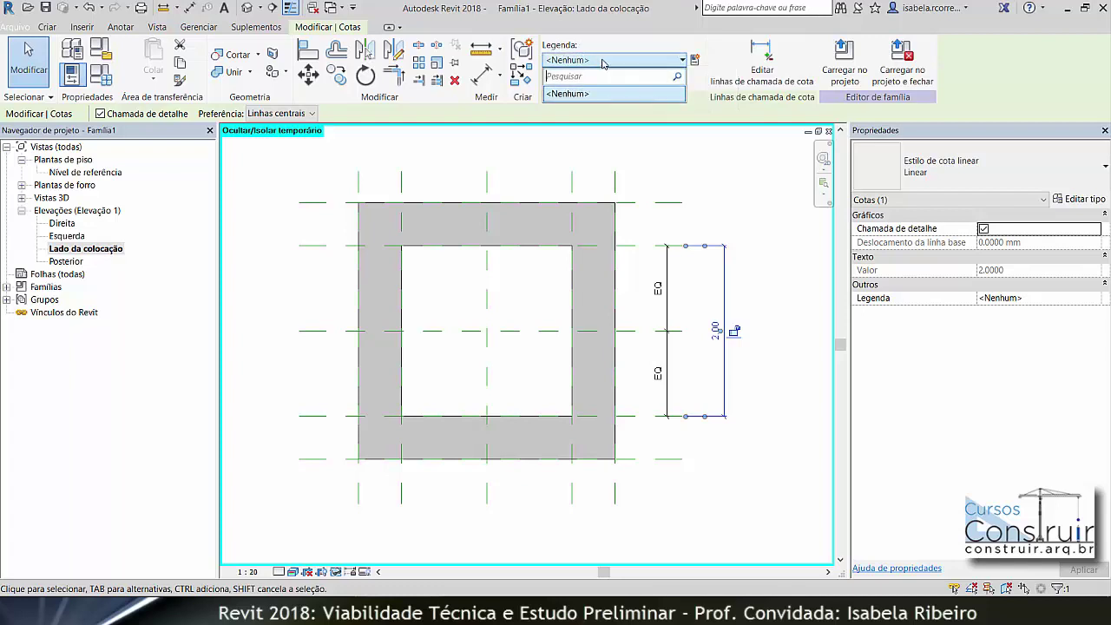
left_click(608, 114)
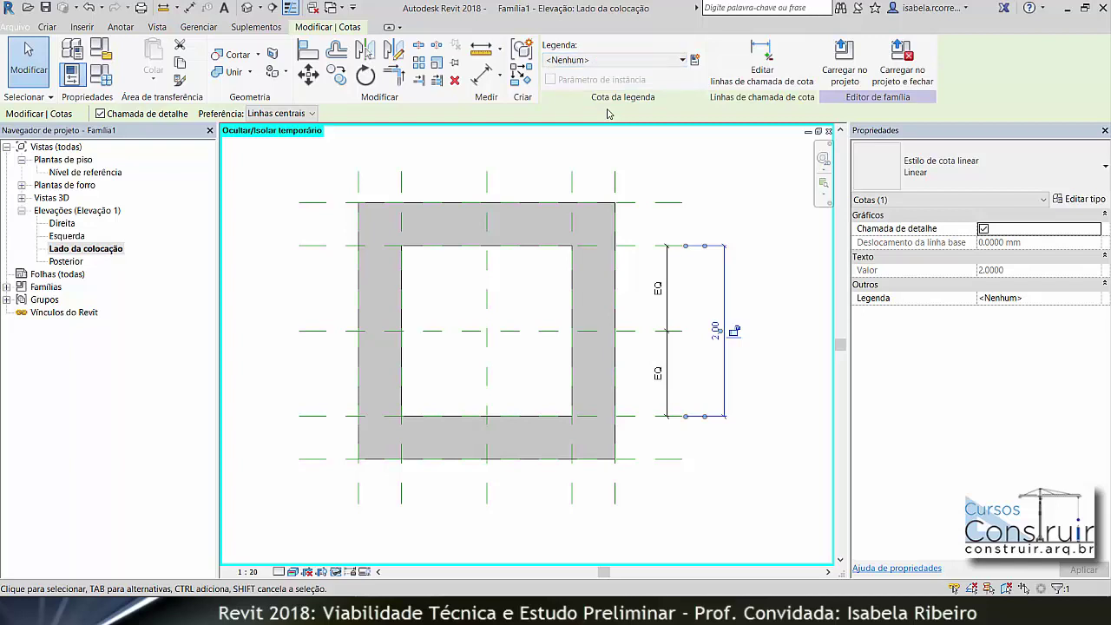
left_click(695, 61)
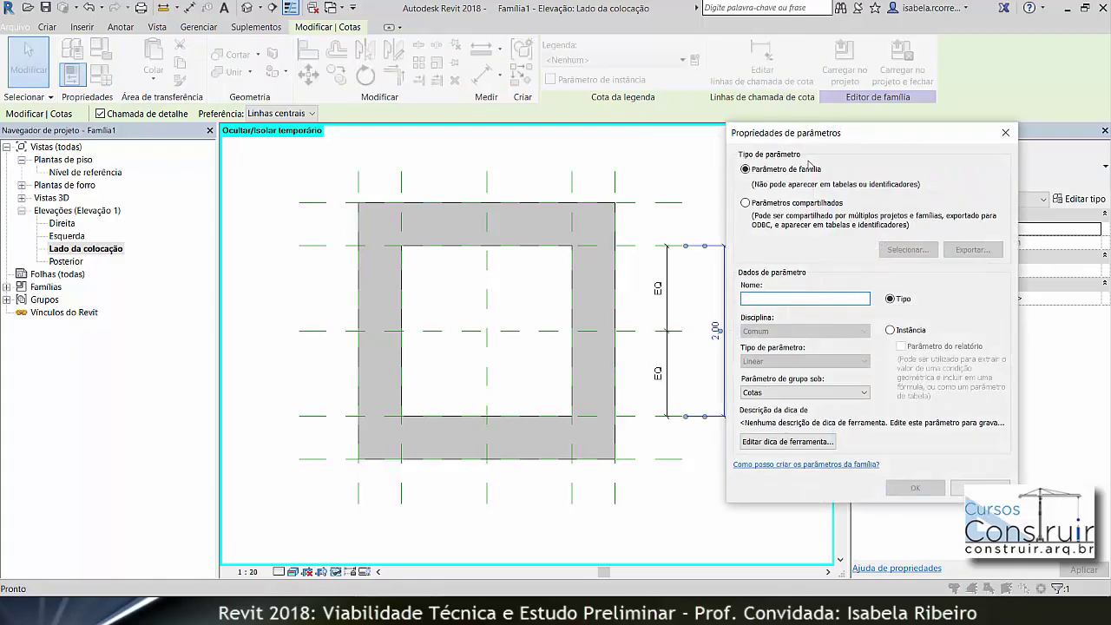
left_click_drag(858, 135, 918, 85)
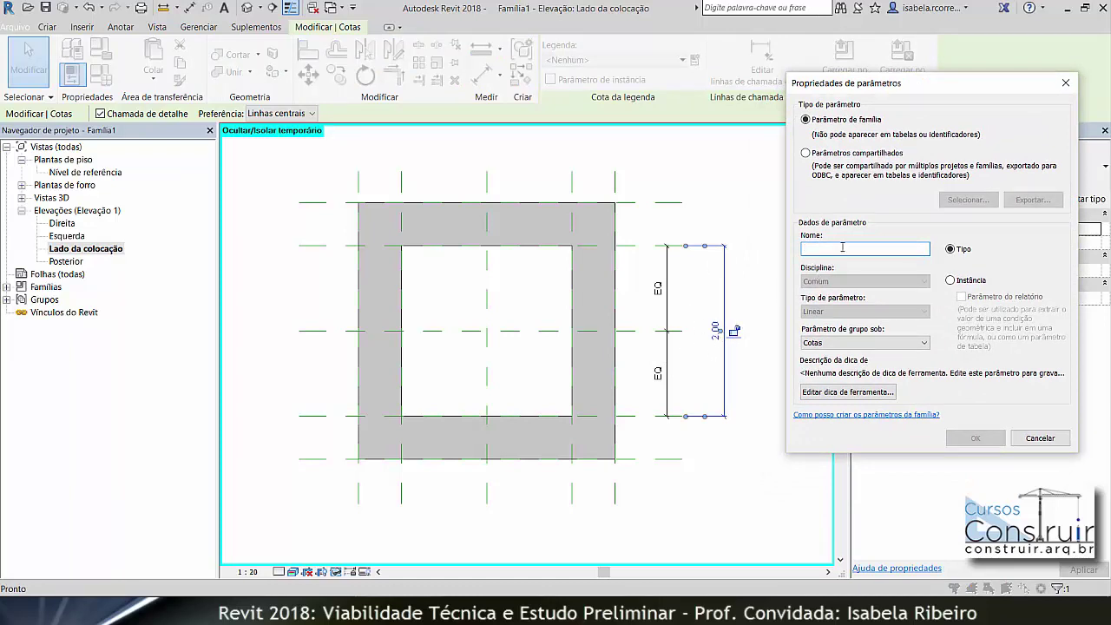
type("VÃO_ALTURA")
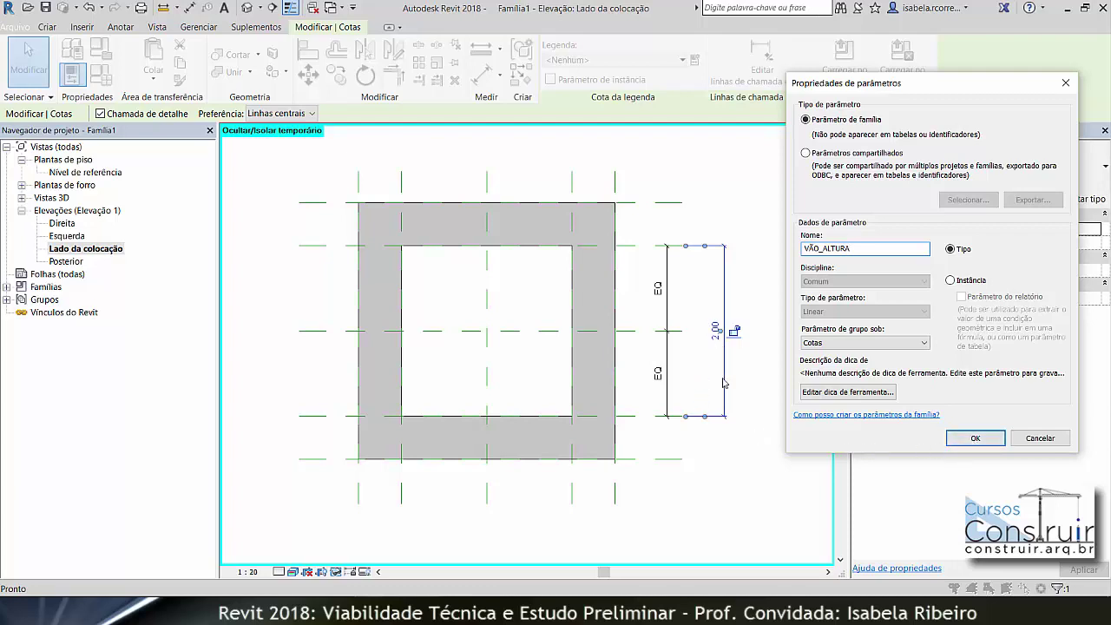
left_click(992, 441)
left_click(778, 329)
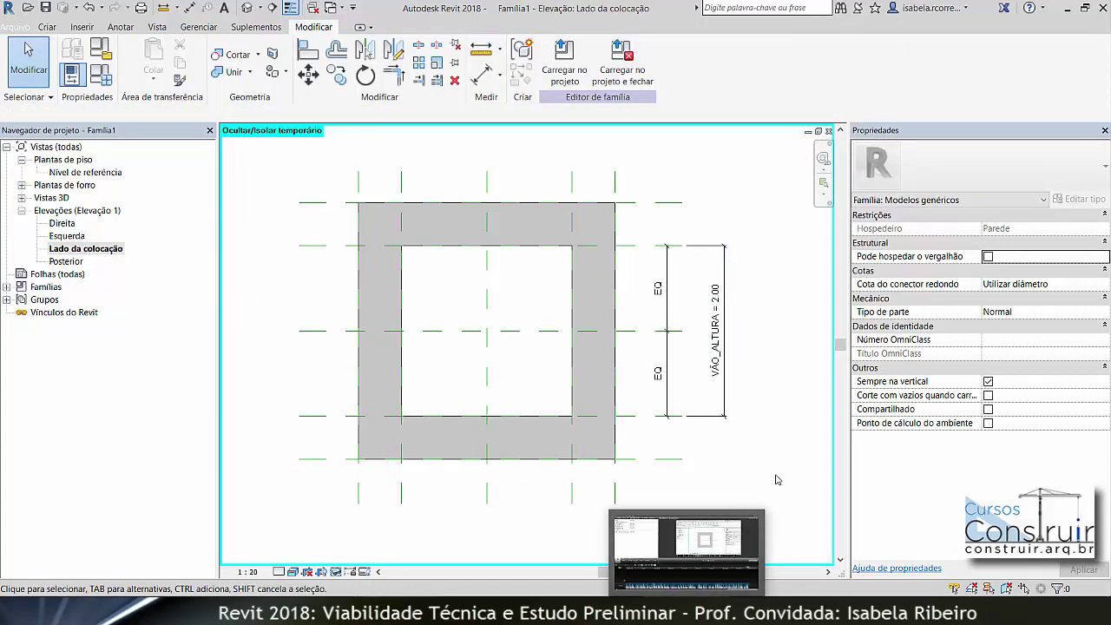
left_click(752, 520)
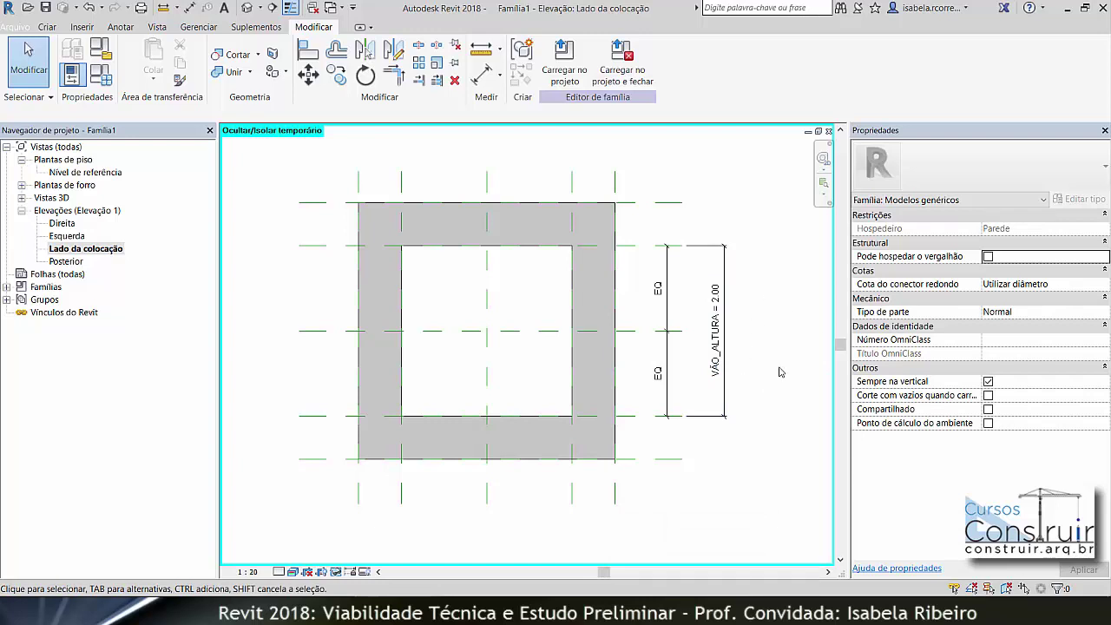
Flex the VÃO_ALTURA parameter in the family types by applying 1.5, and restore it to 2.
left_click(111, 84)
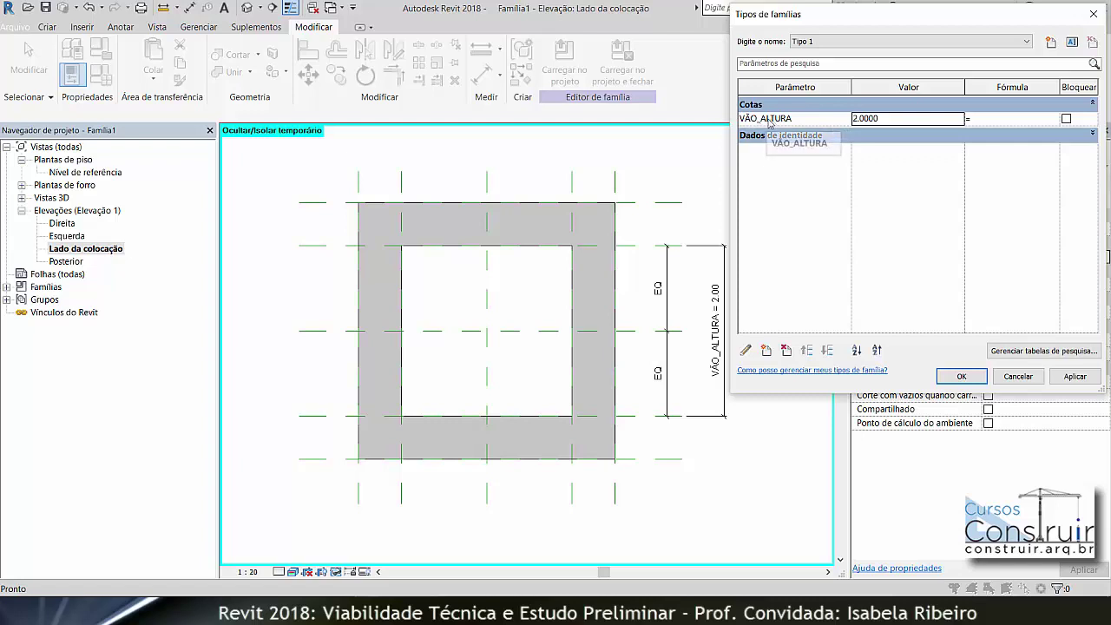
left_click(913, 121)
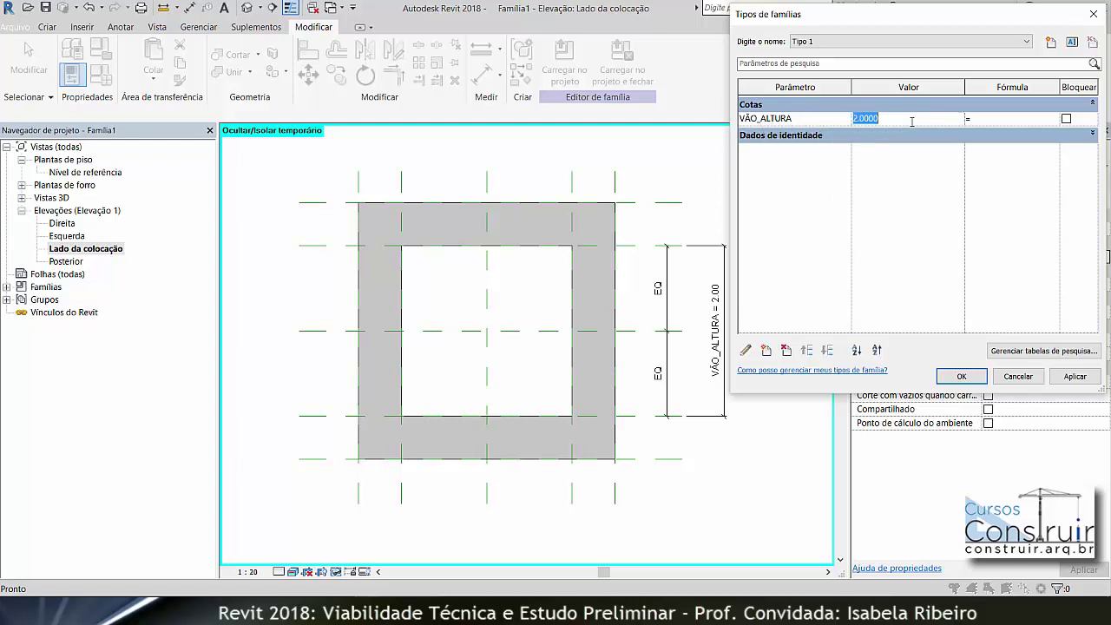
type("1.5")
left_click(1075, 378)
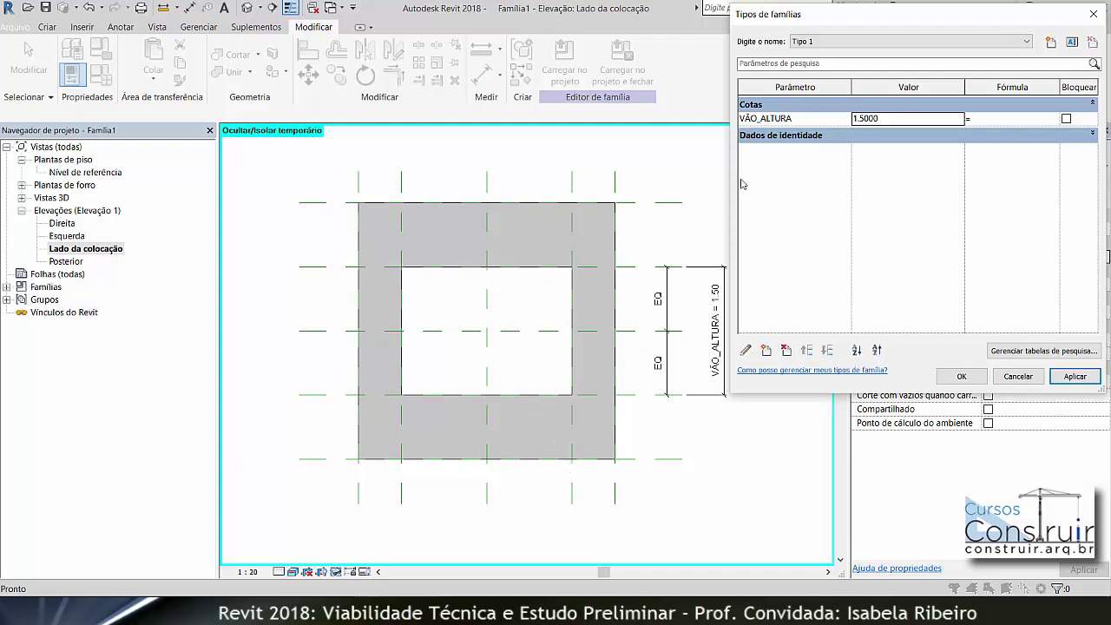
left_click(907, 117)
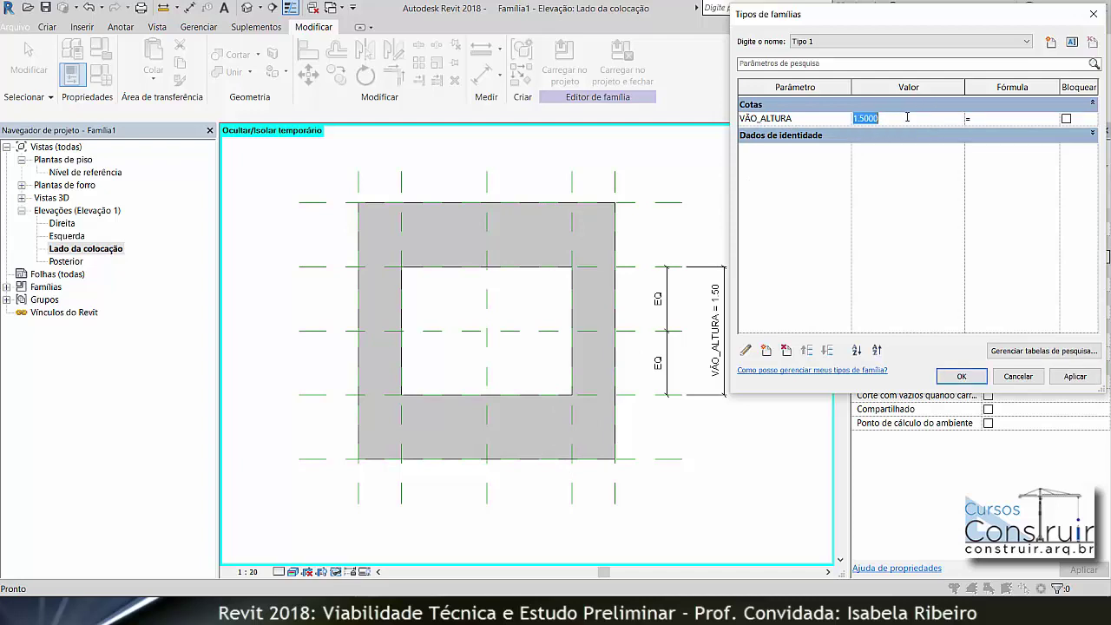
type("2")
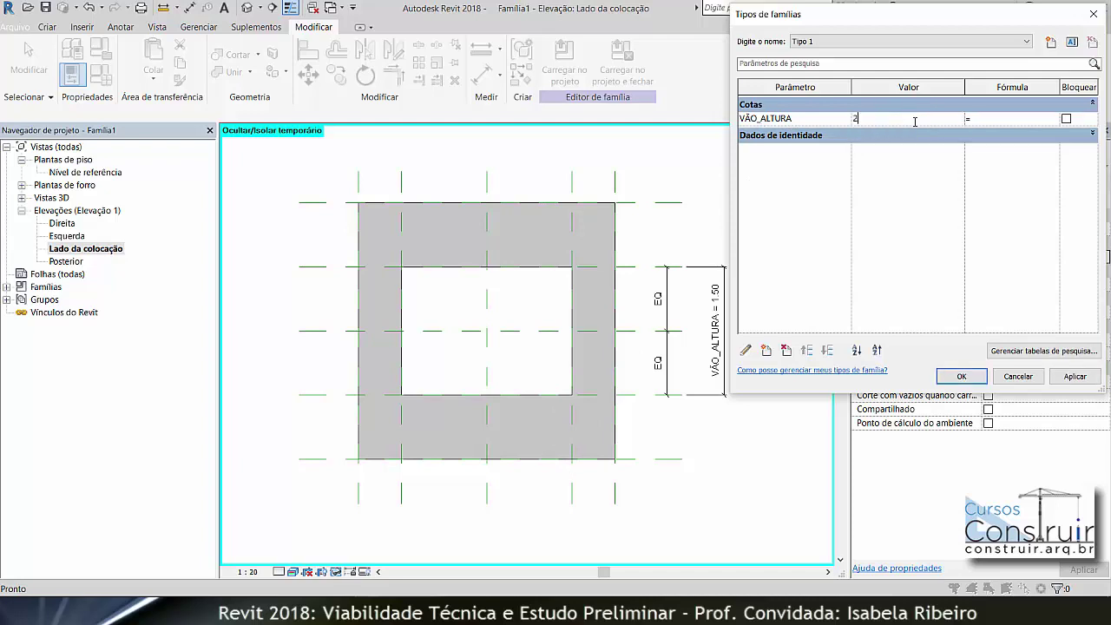
left_click(1075, 377)
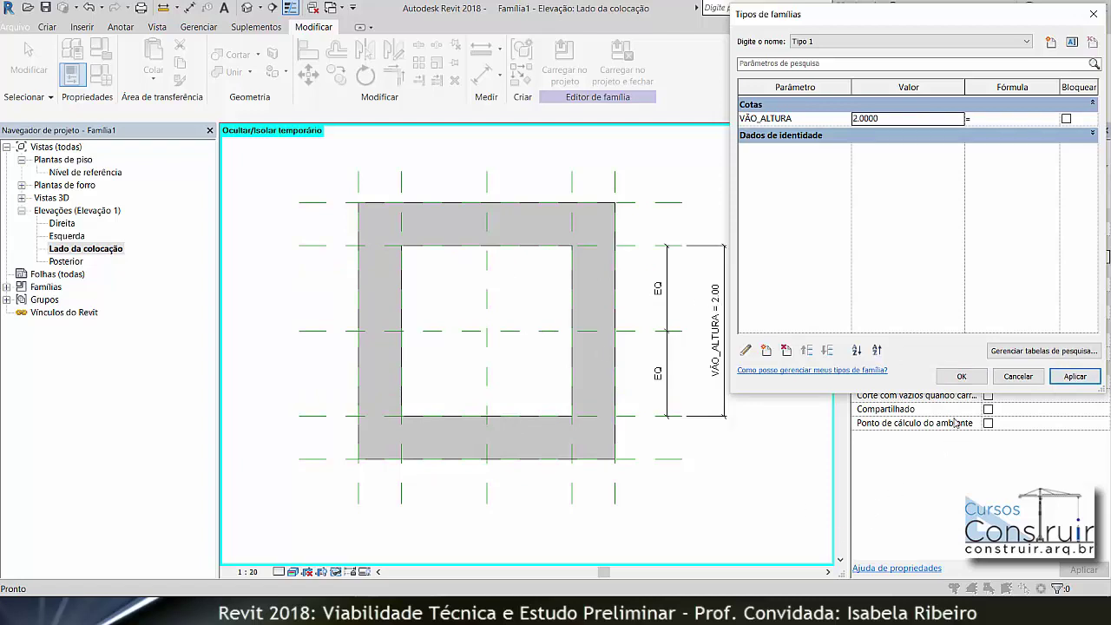
left_click(962, 379)
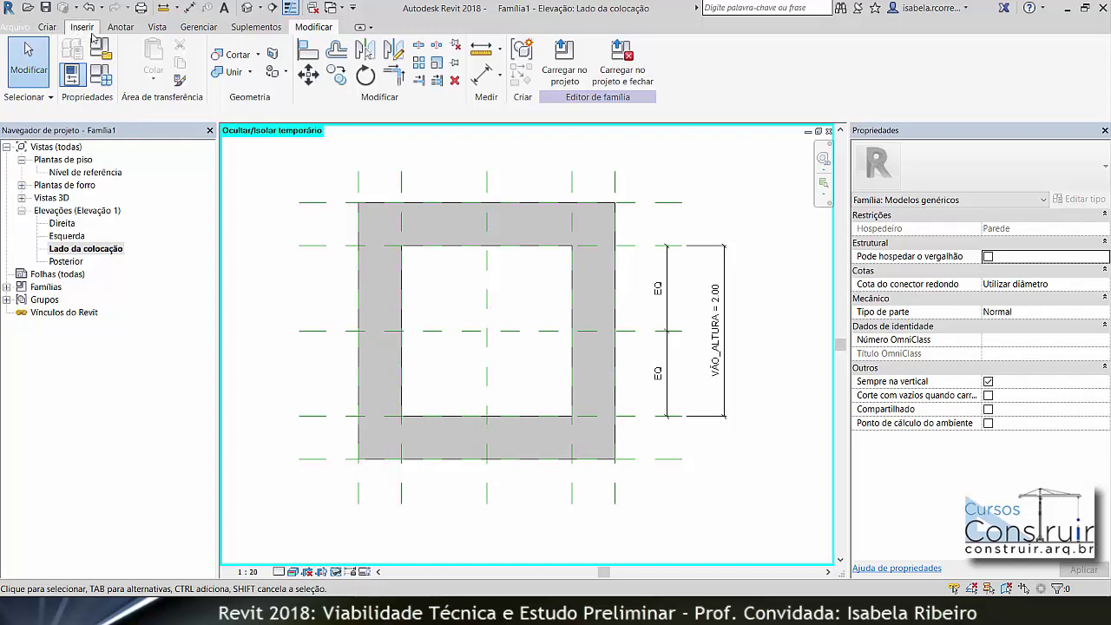
Add an aligned dimension for the opening width between the left and right inner reference planes, above the frame.
left_click(121, 27)
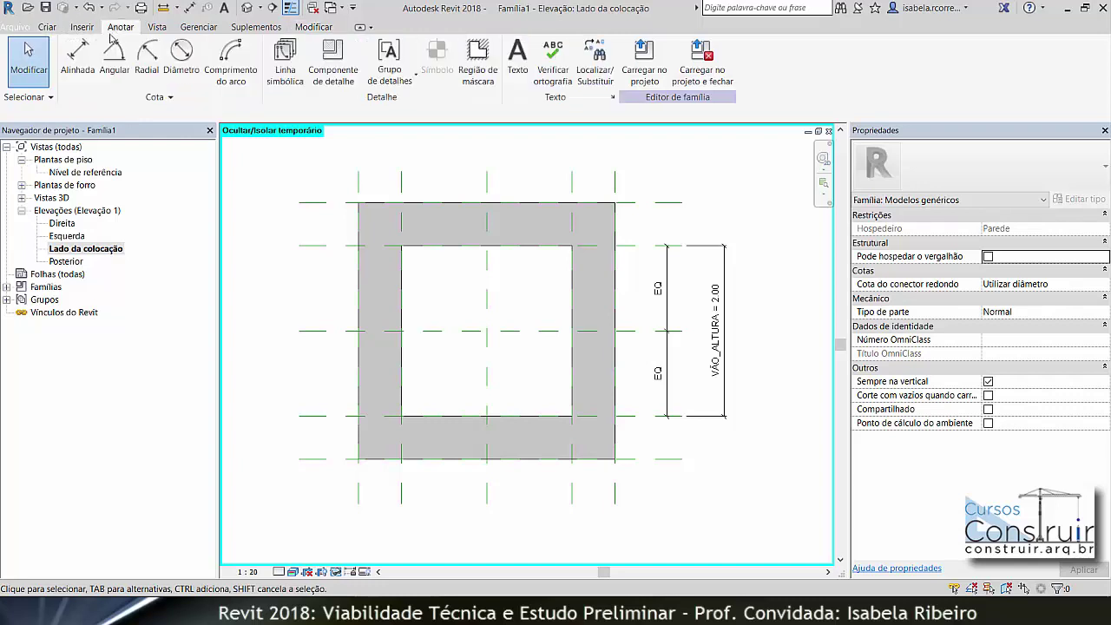
left_click(93, 85)
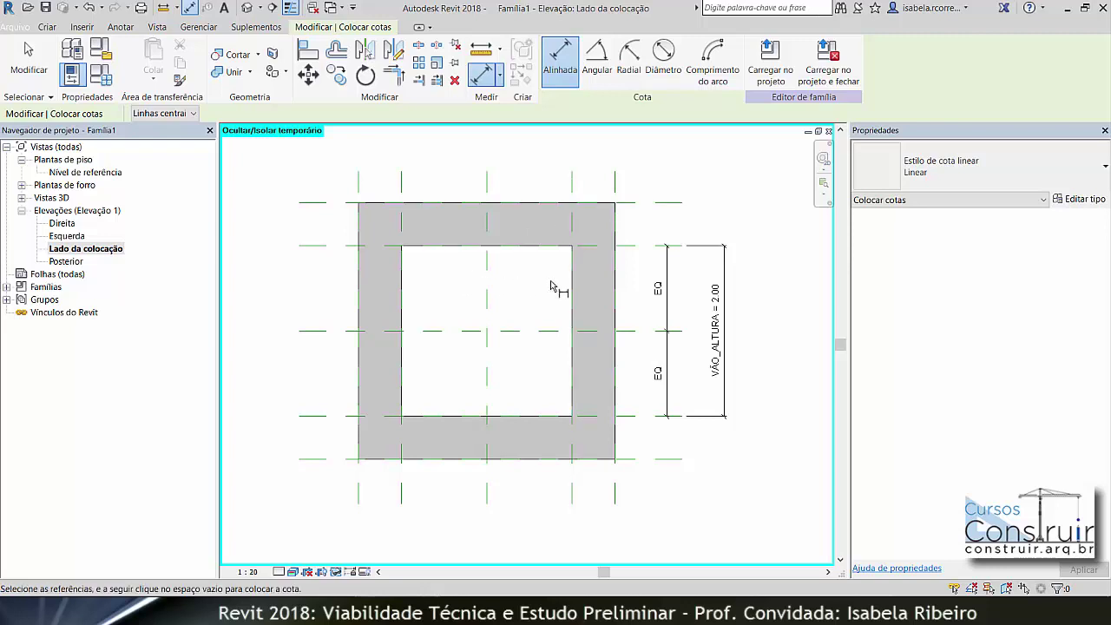
left_click(401, 186)
left_click(572, 187)
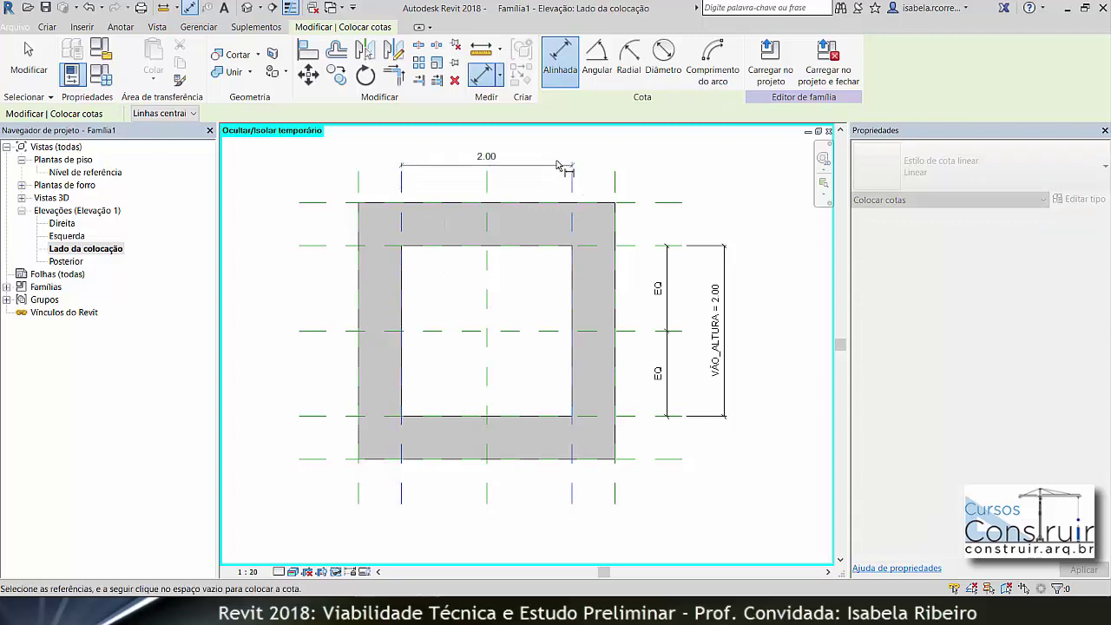
left_click(557, 153)
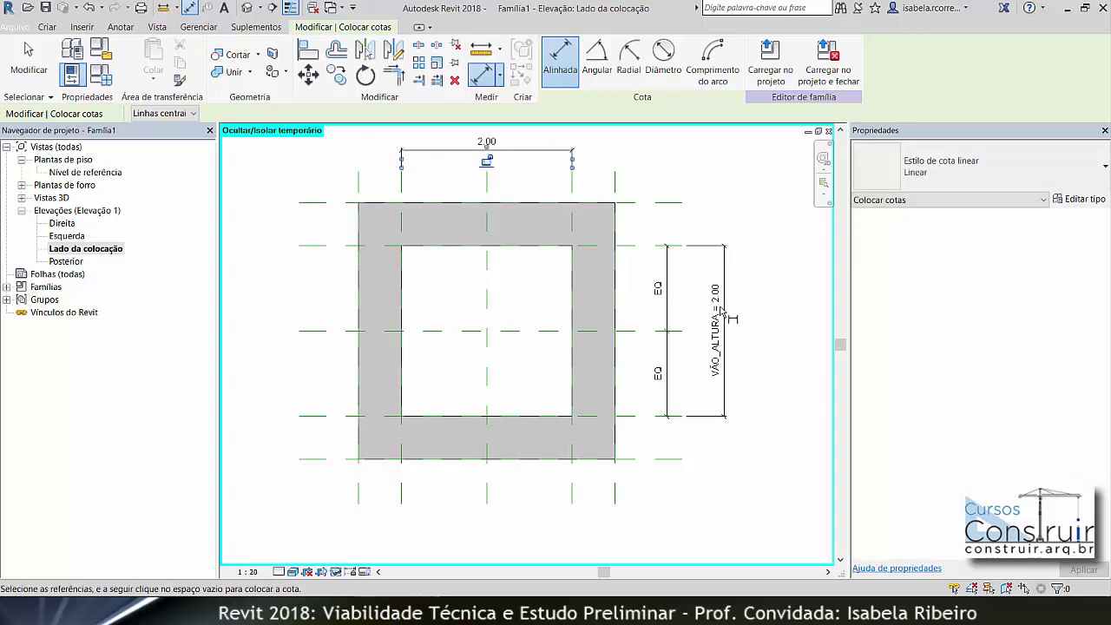
Dimension the left inner, vertical centre and right inner reference planes in one chain and apply the EQ equality constraint.
left_click(404, 188)
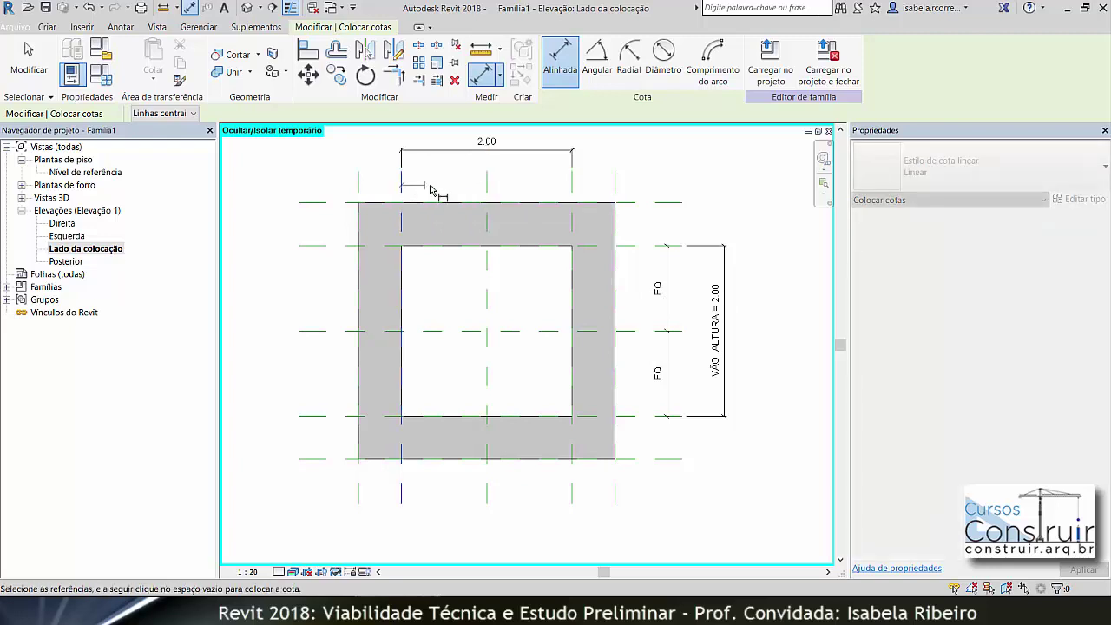
left_click(488, 187)
left_click(573, 187)
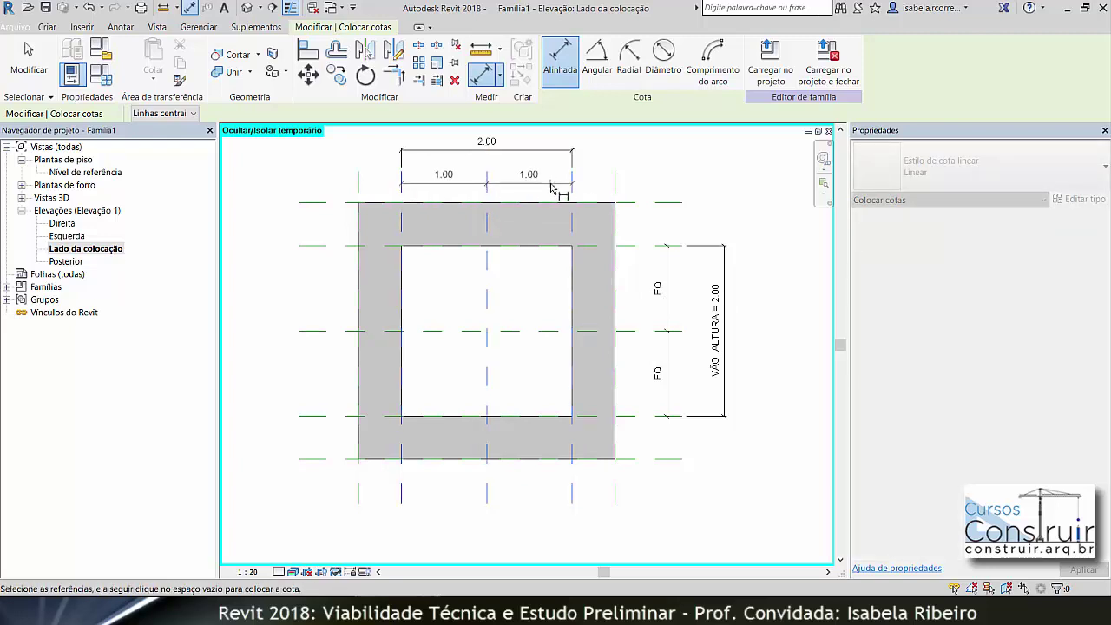
left_click(556, 178)
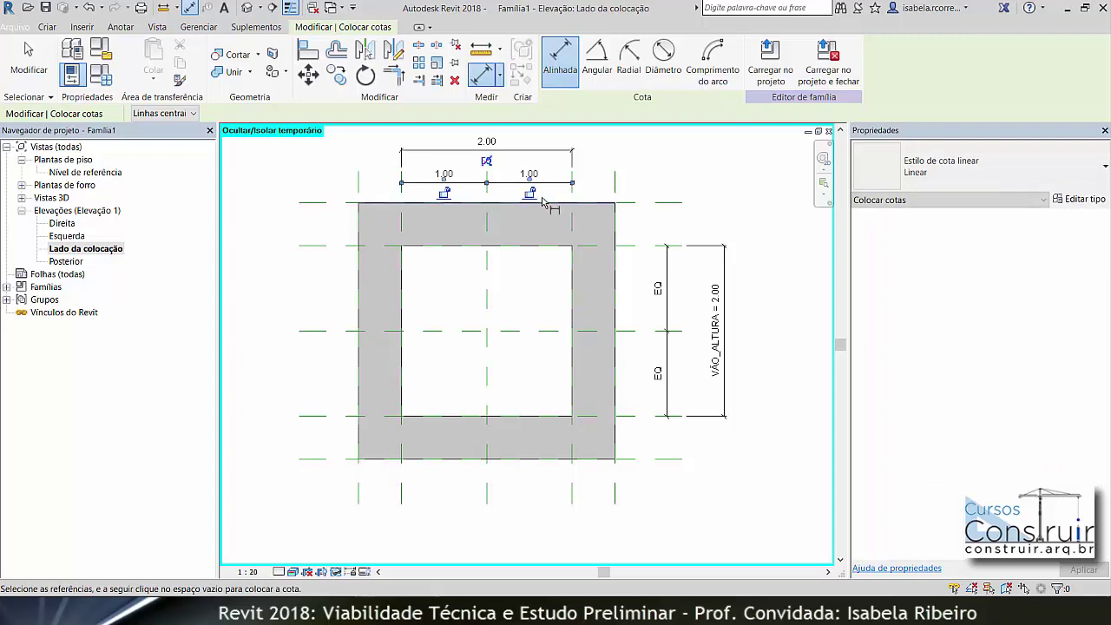
left_click(487, 162)
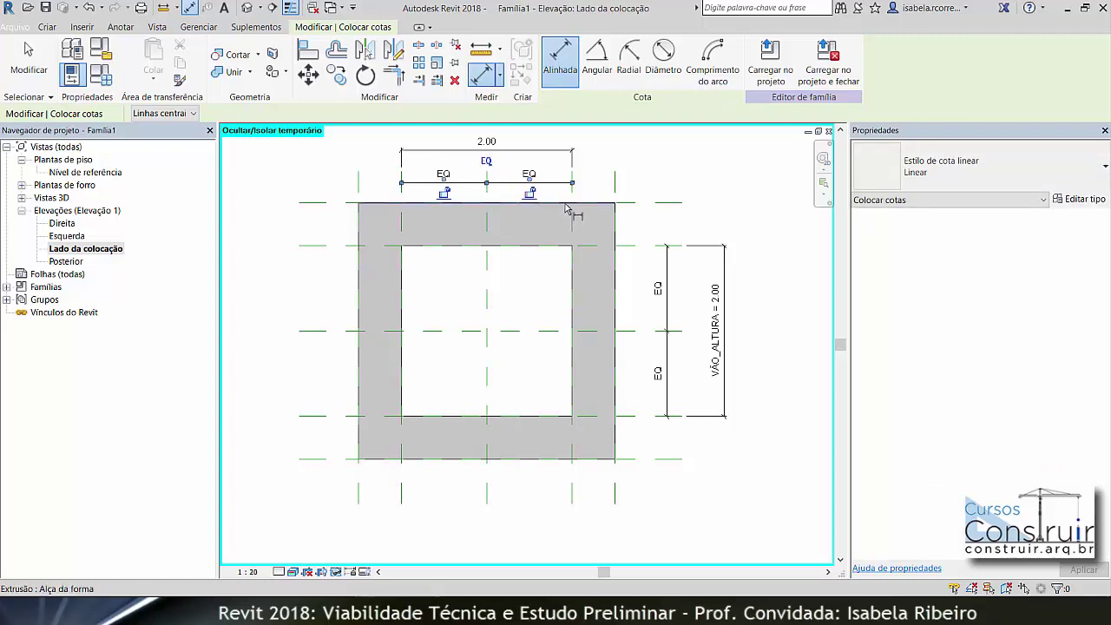
key("Escape")
key("Escape")
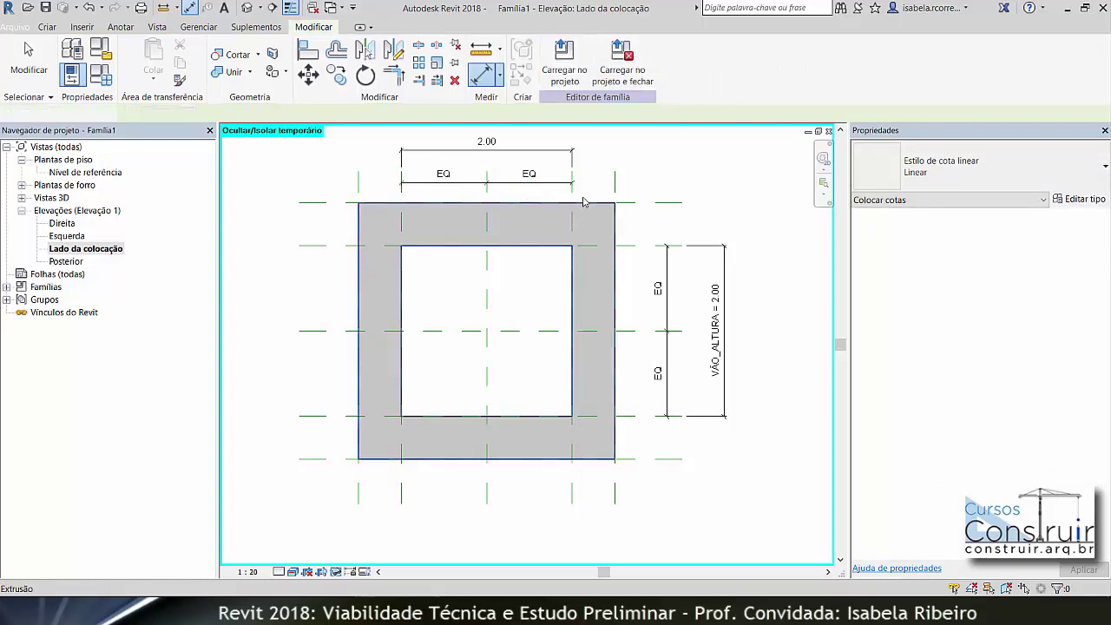
key("Escape")
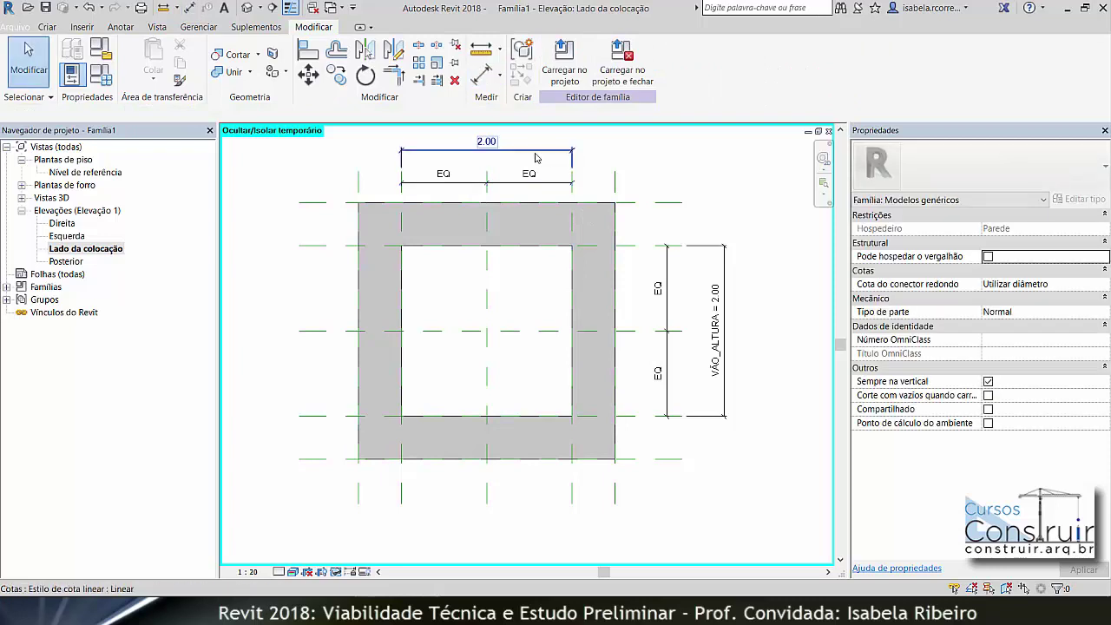
Label the overall opening width dimension above the frame with a new family type parameter named VÃO_LARGURA, grouped under Cotas.
left_click(544, 157)
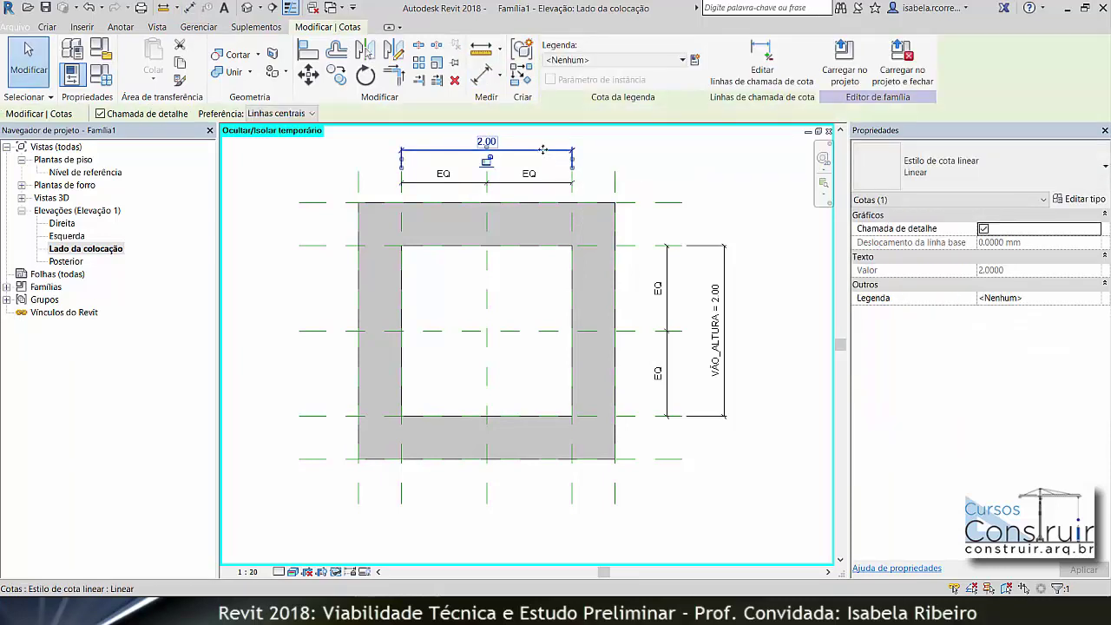
left_click(683, 61)
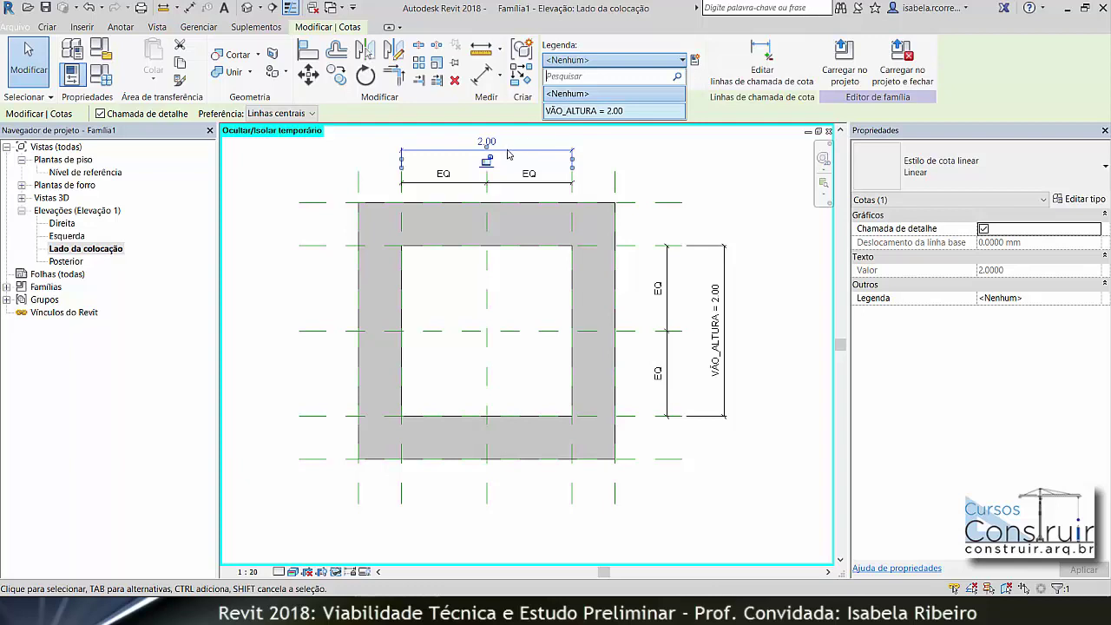
left_click(695, 61)
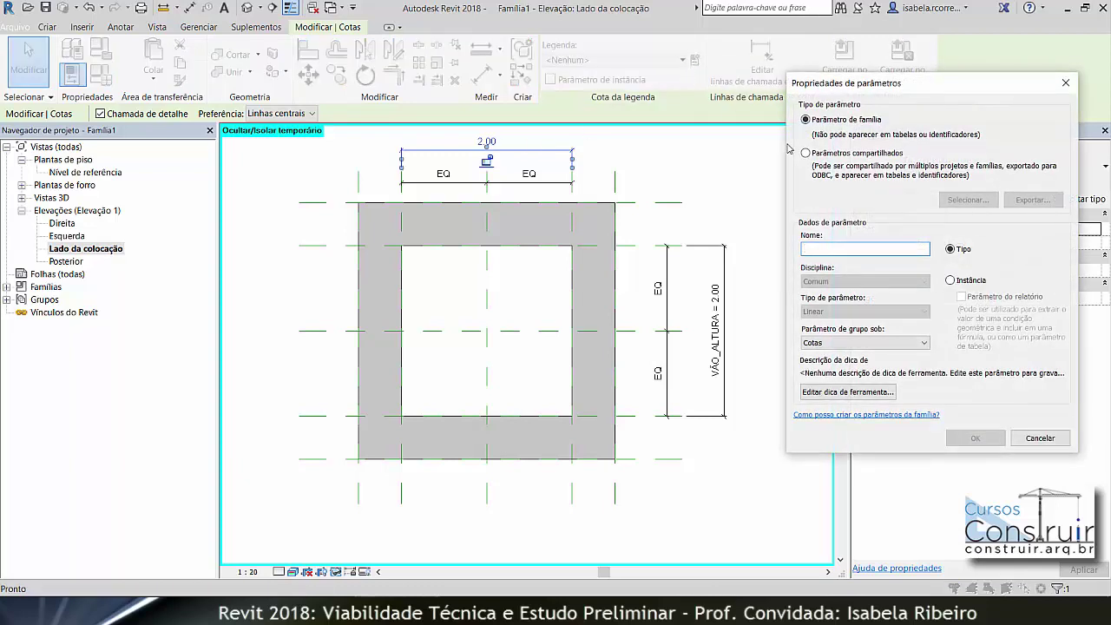
type("VÃO_LARGURA")
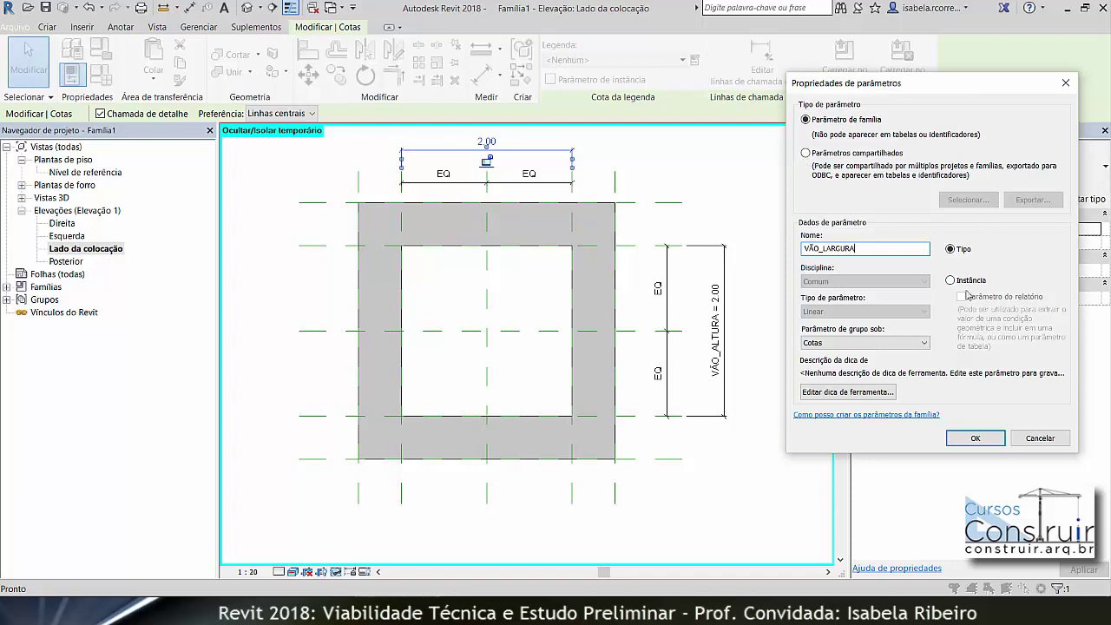
left_click(975, 438)
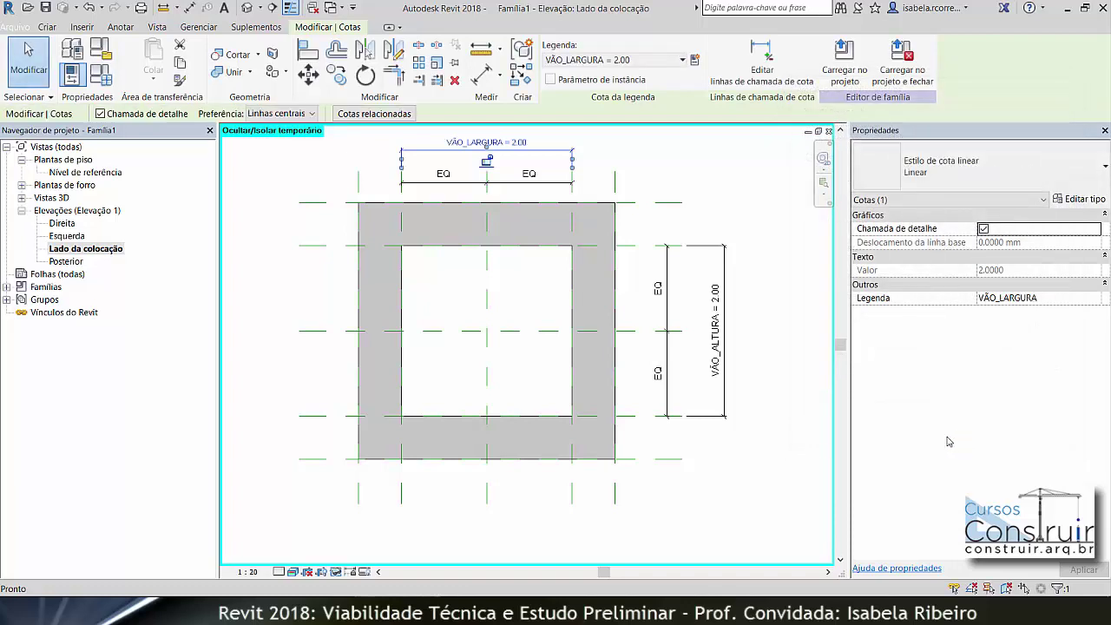
Set both VÃO_LARGURA and VÃO_ALTURA to 1.5 in the family types and apply the values.
middle_click_drag(710, 191, 655, 221)
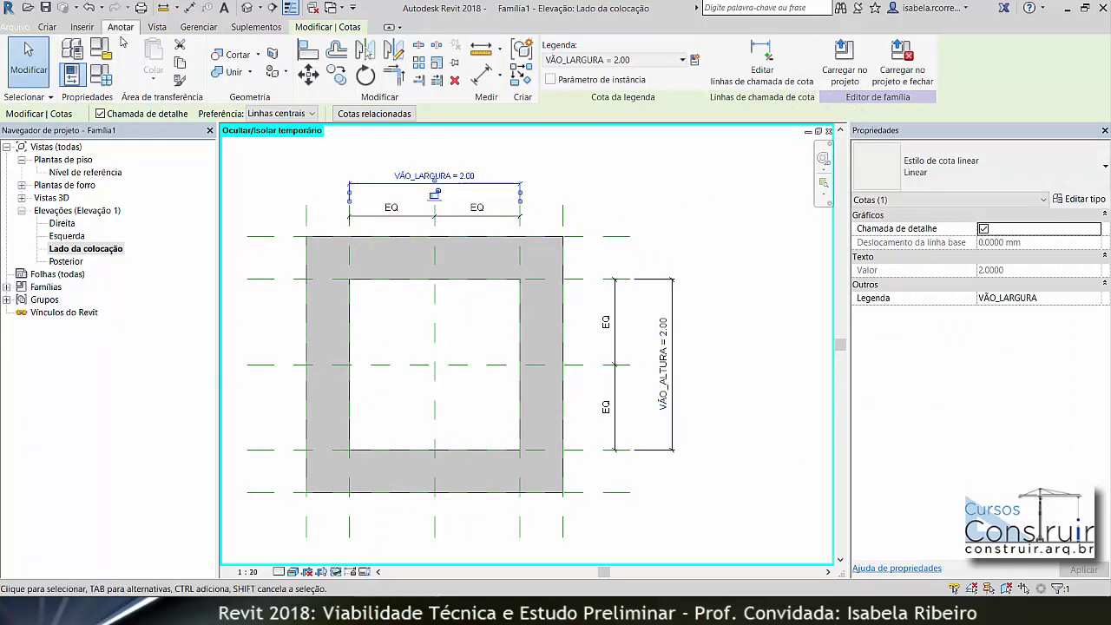
left_click(105, 80)
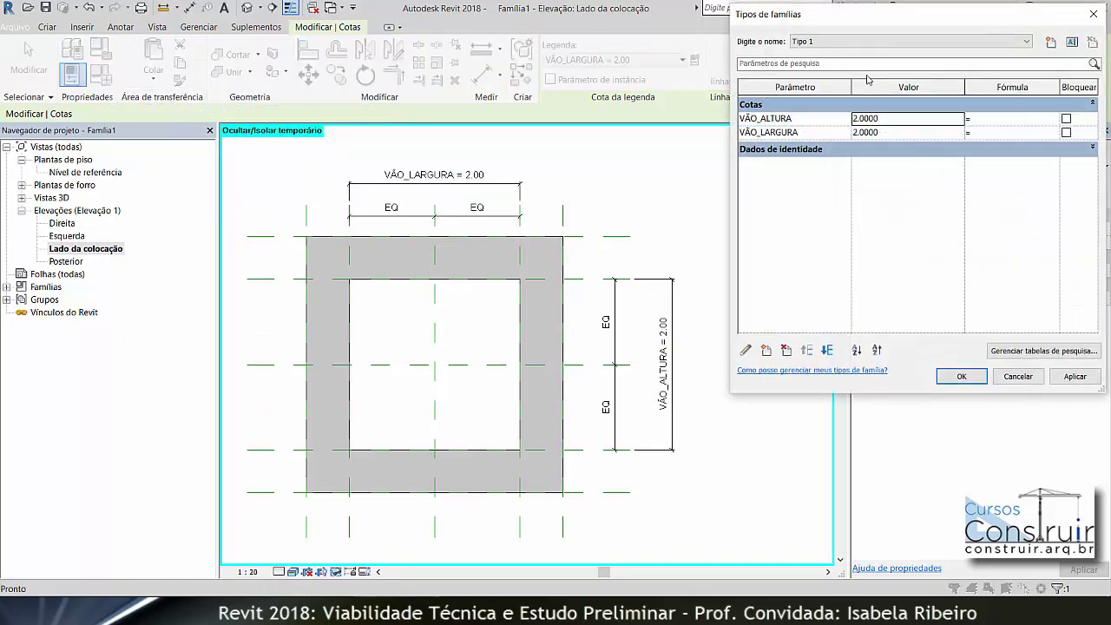
left_click(868, 133)
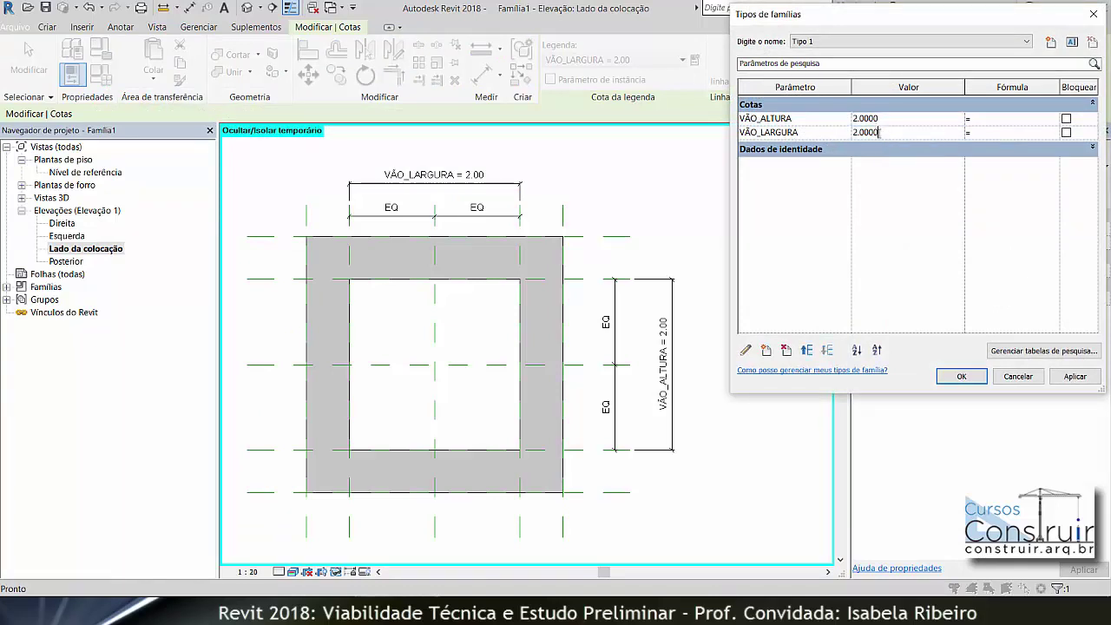
type("1.5")
left_click(855, 118)
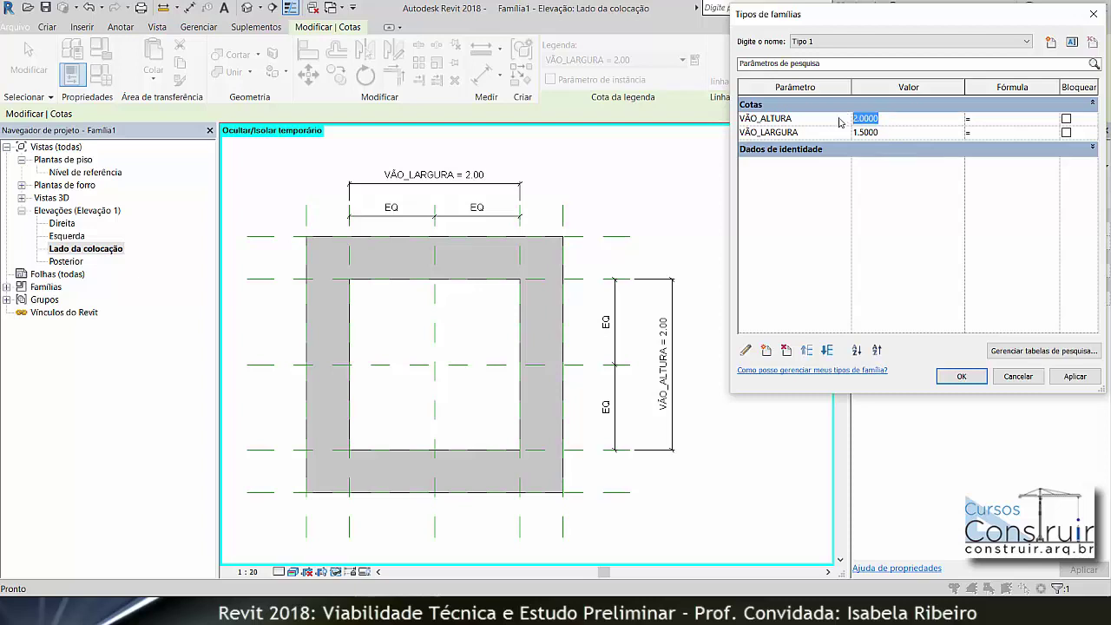
type("1.5")
left_click(1073, 376)
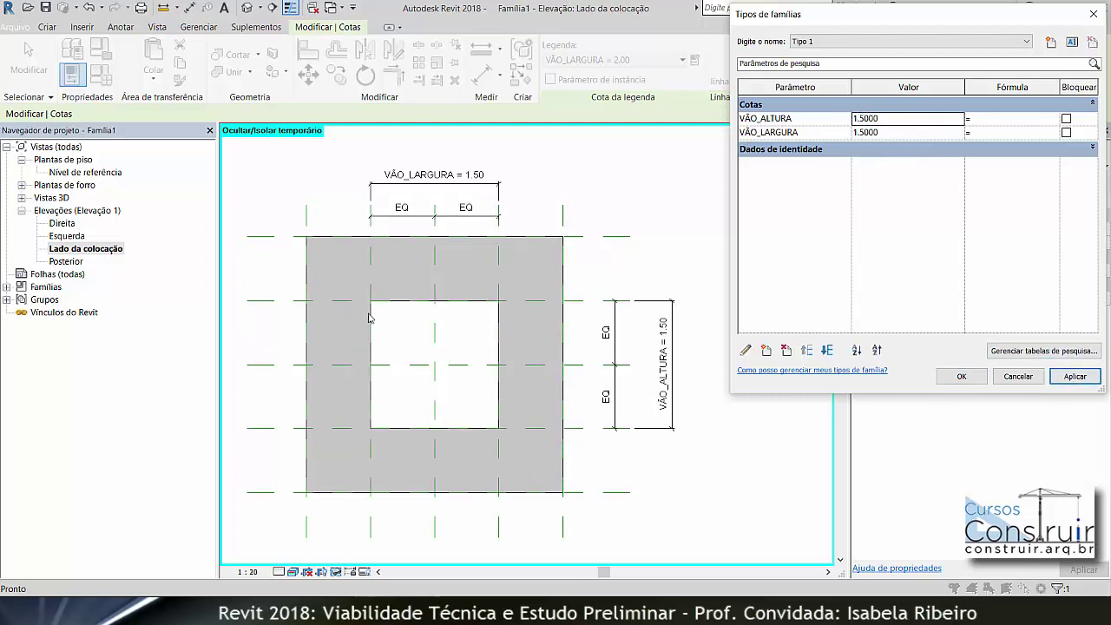
Test the opening by setting VÃO_ALTURA and VÃO_LARGURA to 2 in the family types, applying each value.
left_click(881, 123)
left_click_drag(882, 123, 844, 126)
type("2")
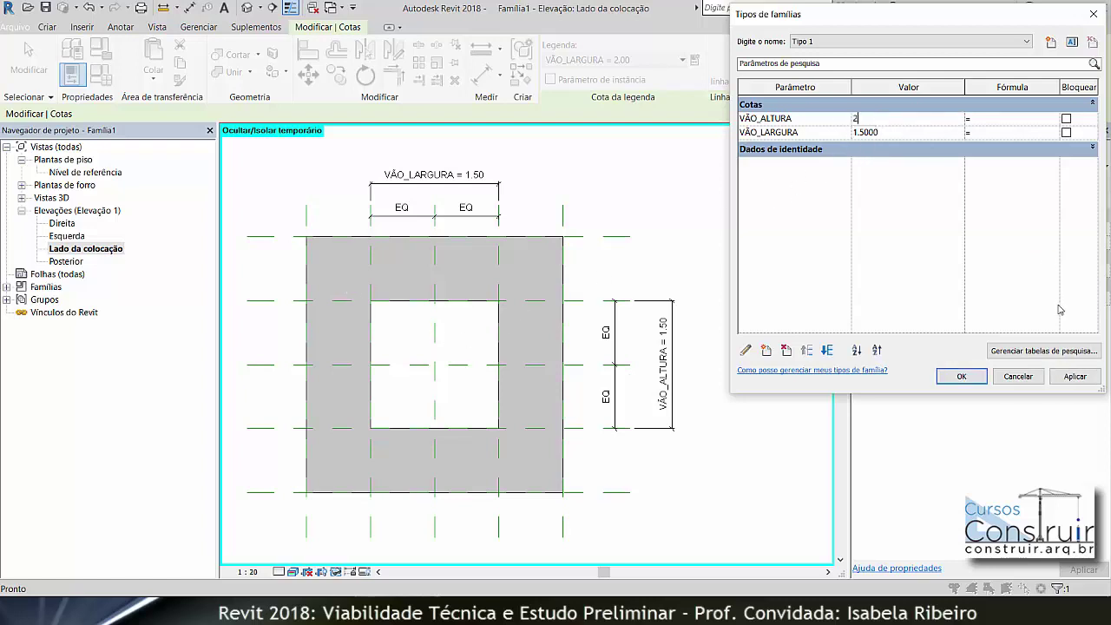
left_click(1075, 376)
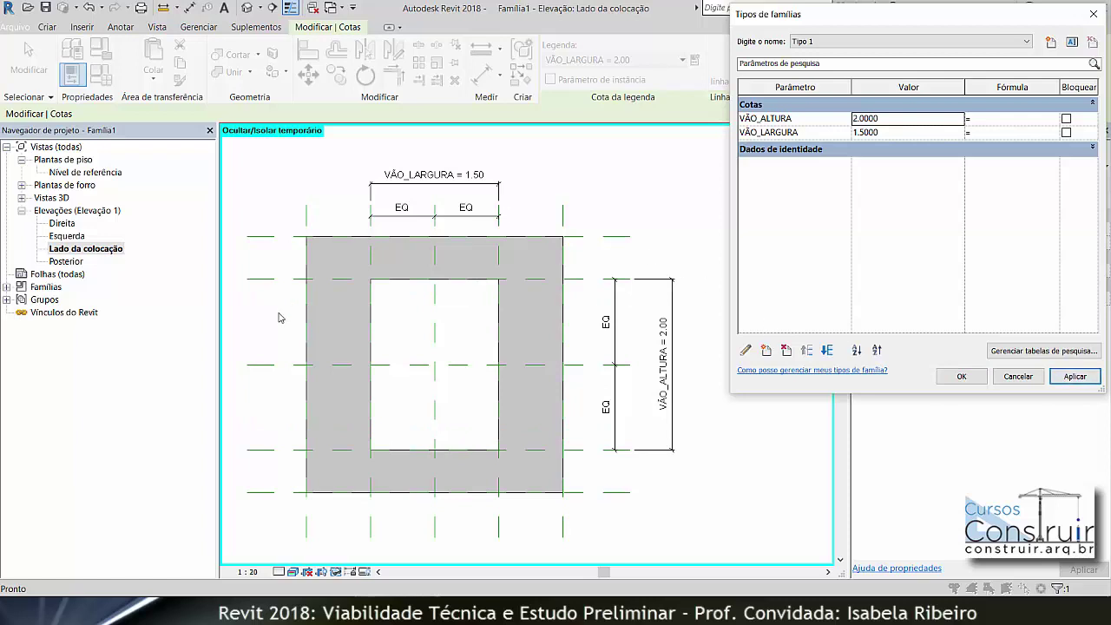
left_click(884, 132)
double_click(888, 132)
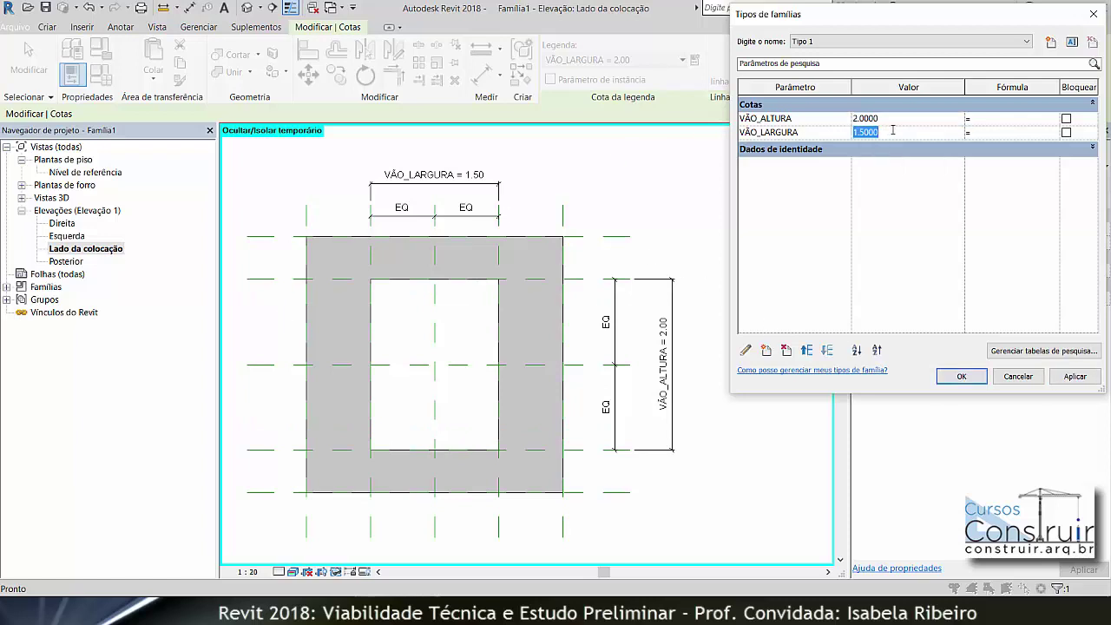
type("2")
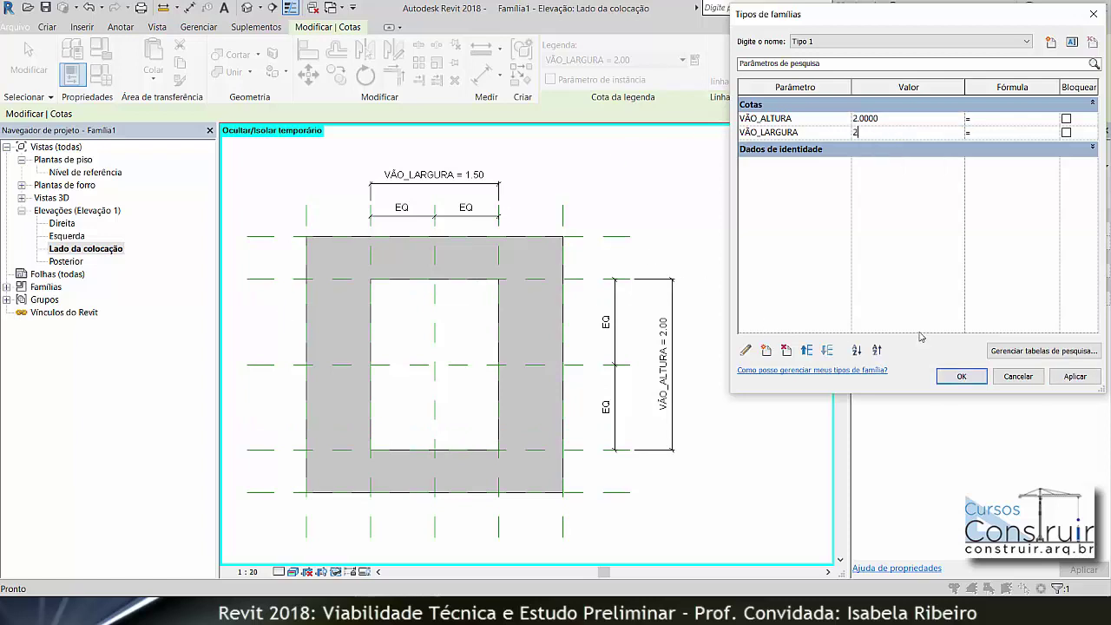
left_click(1073, 377)
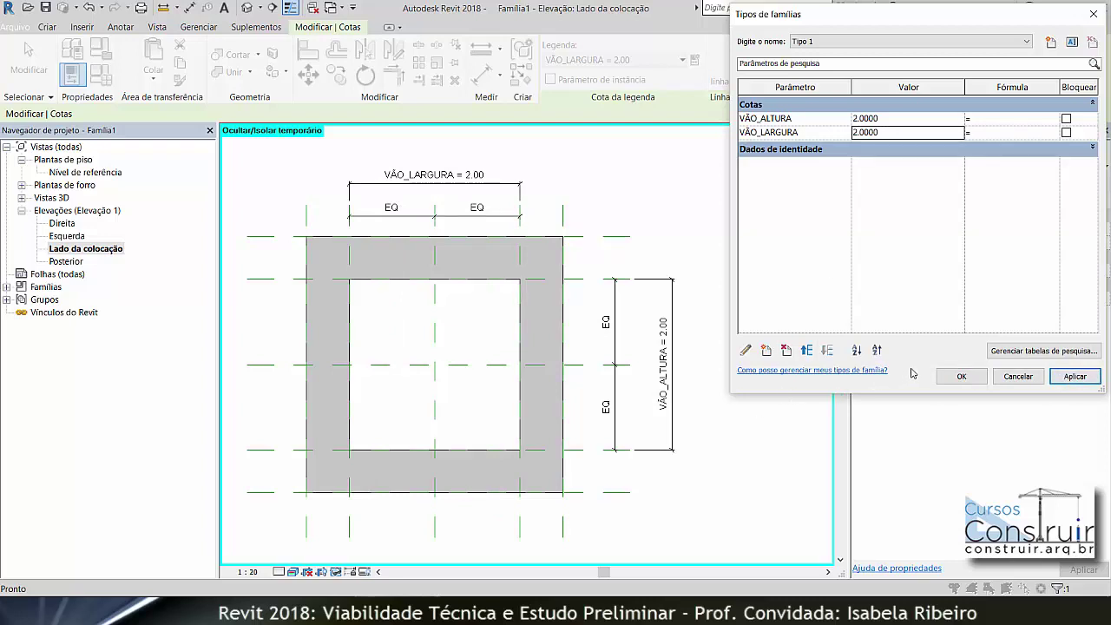
left_click(961, 376)
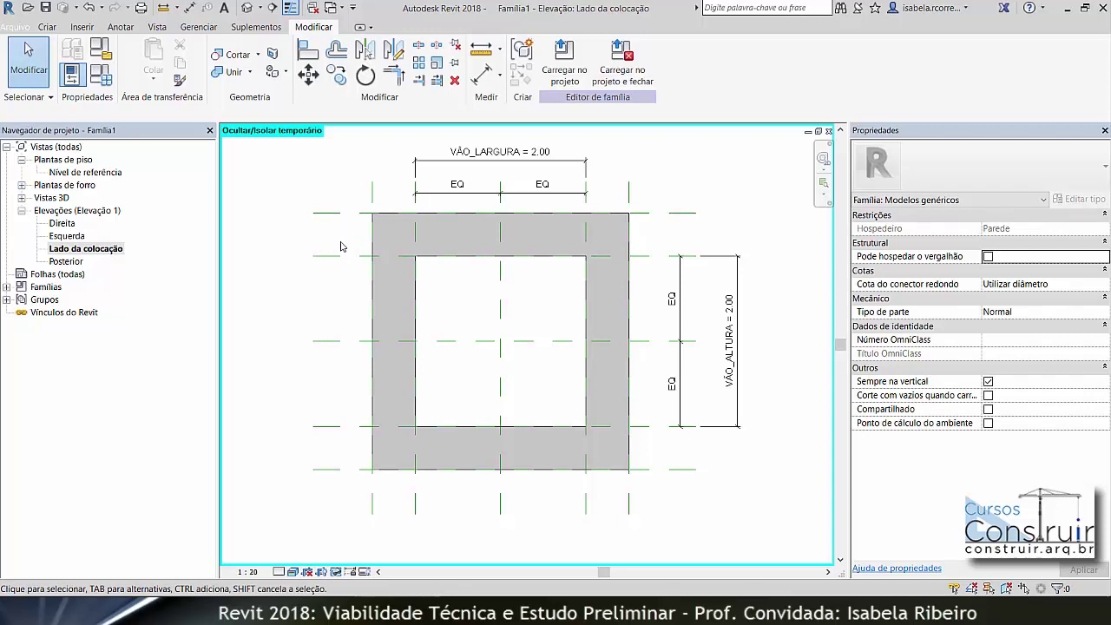
Add aligned dimensions between the outer and inner horizontal reference planes at the frame's top and bottom members, placed left of the frame.
key("d")
key("i")
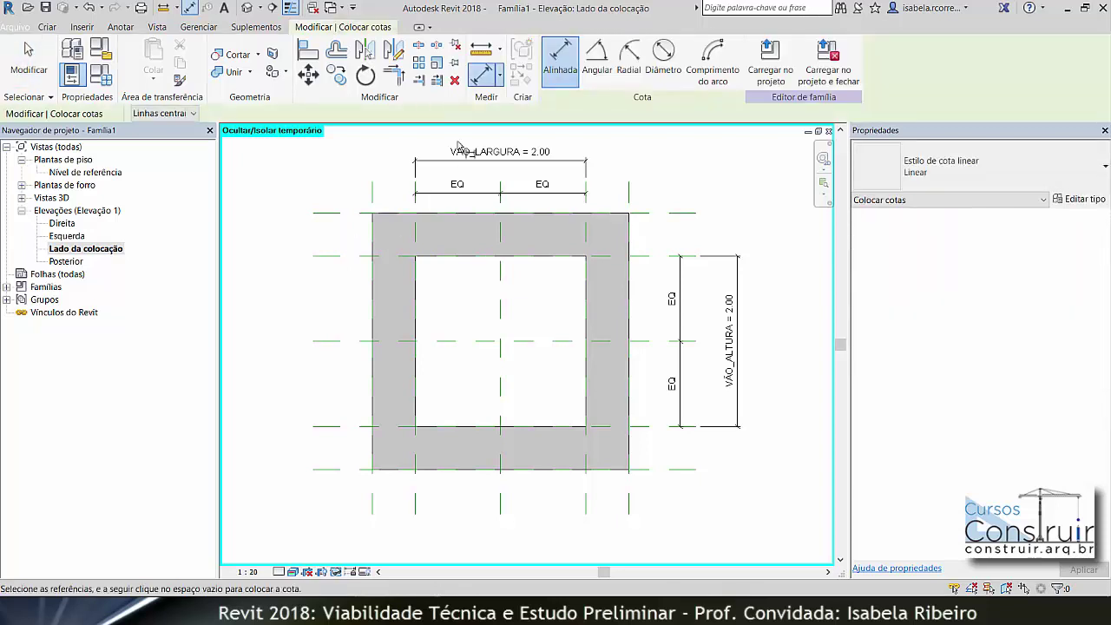
left_click(329, 225)
left_click(330, 257)
left_click(277, 250)
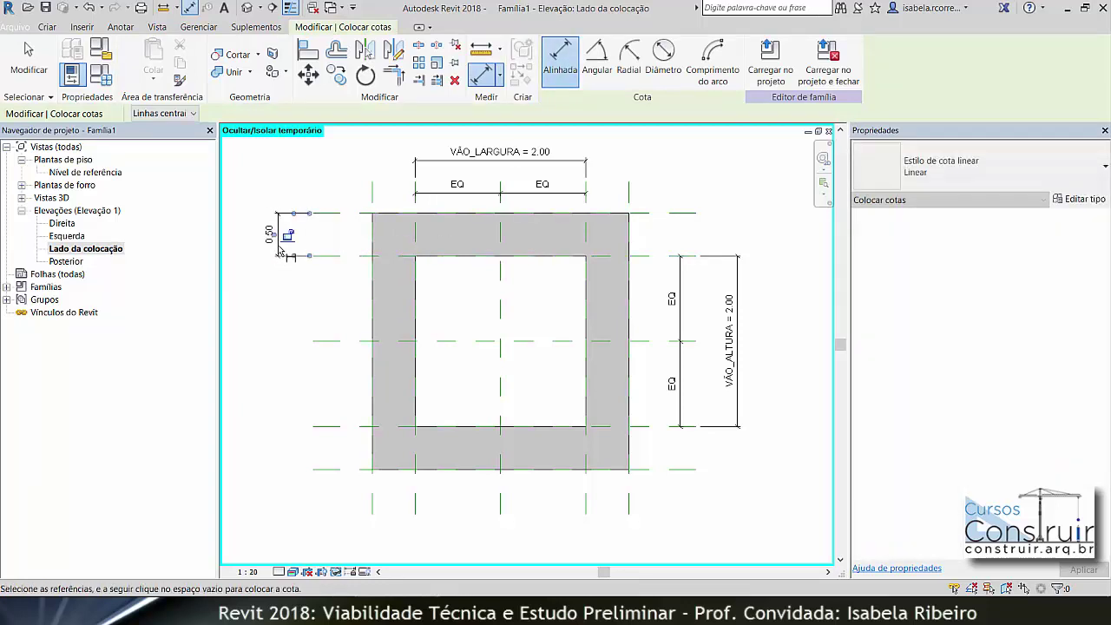
left_click(322, 429)
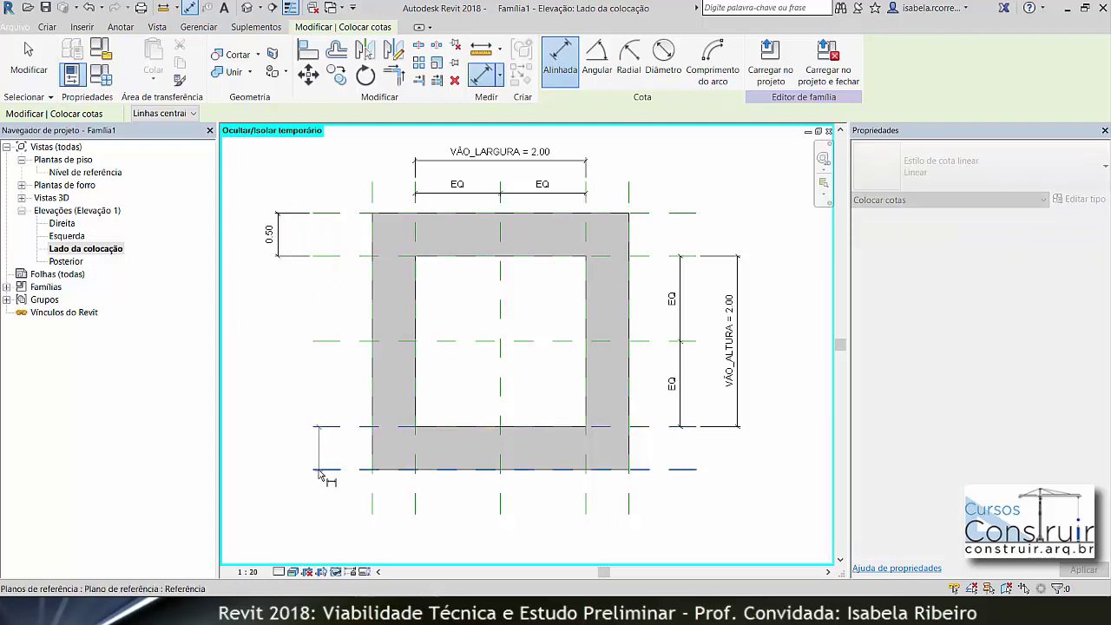
left_click(323, 469)
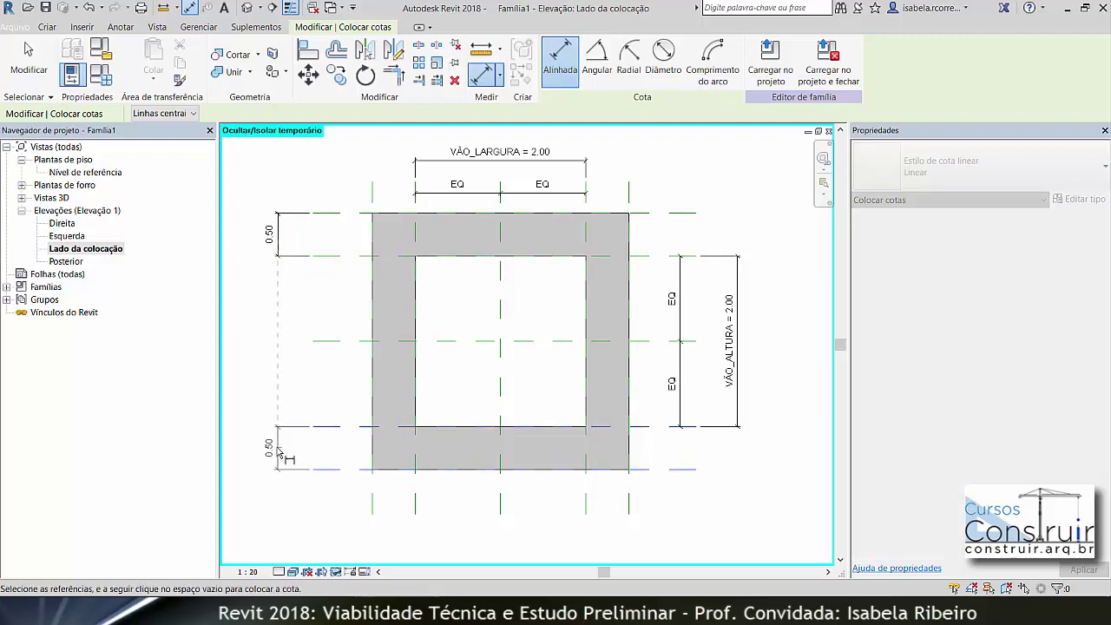
left_click(277, 449)
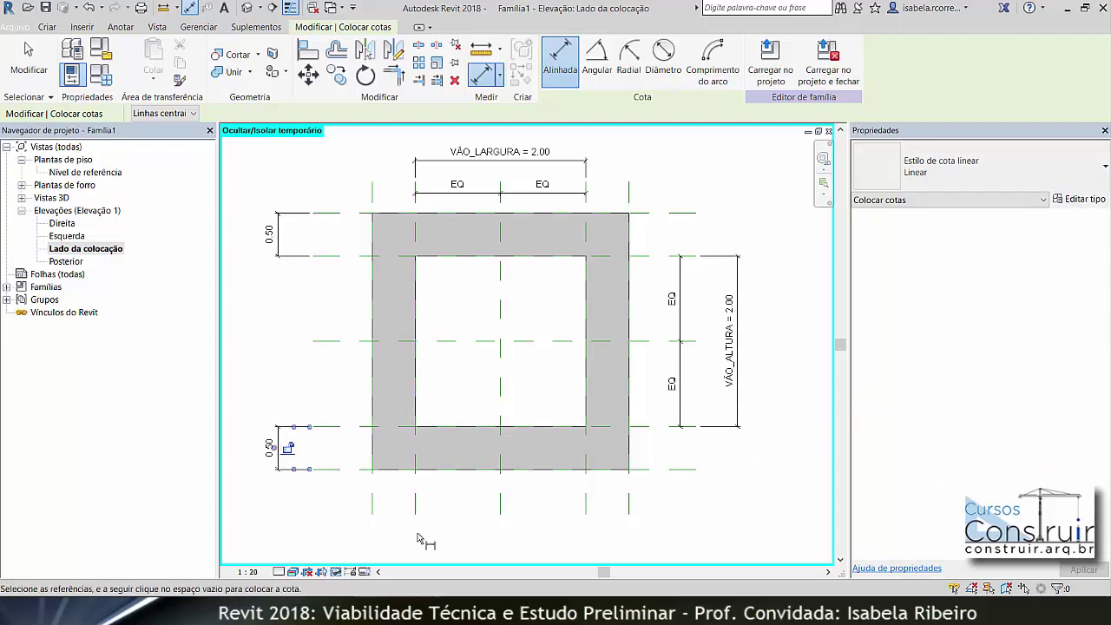
Add aligned dimensions between the outer and inner vertical reference planes at the frame's left and right members, placed below the frame.
left_click(373, 521)
left_click(415, 508)
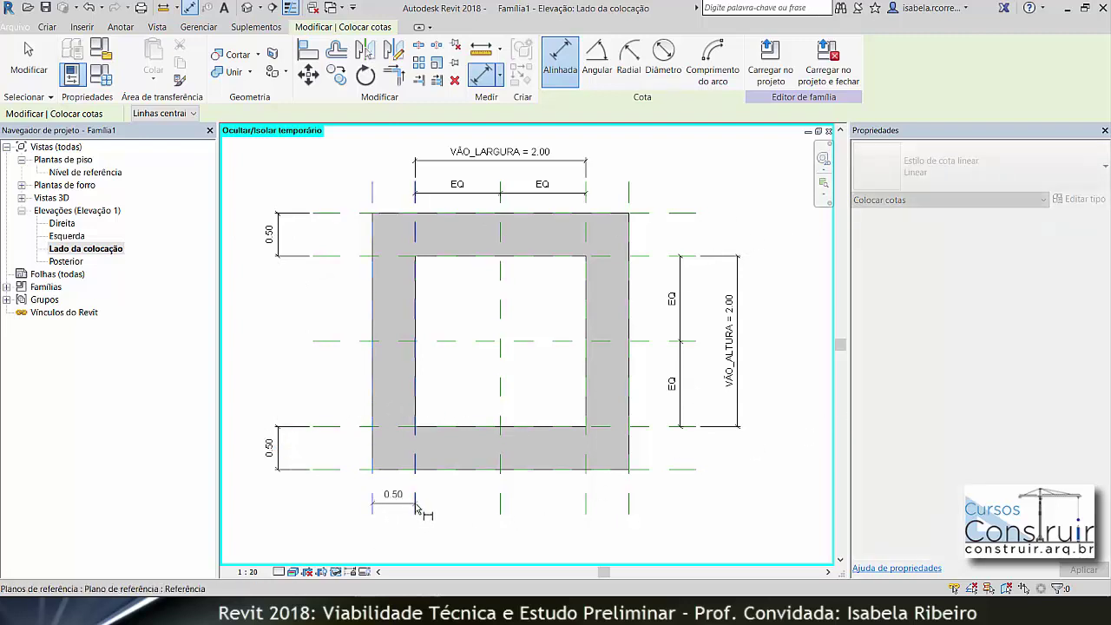
left_click(395, 536)
left_click(587, 508)
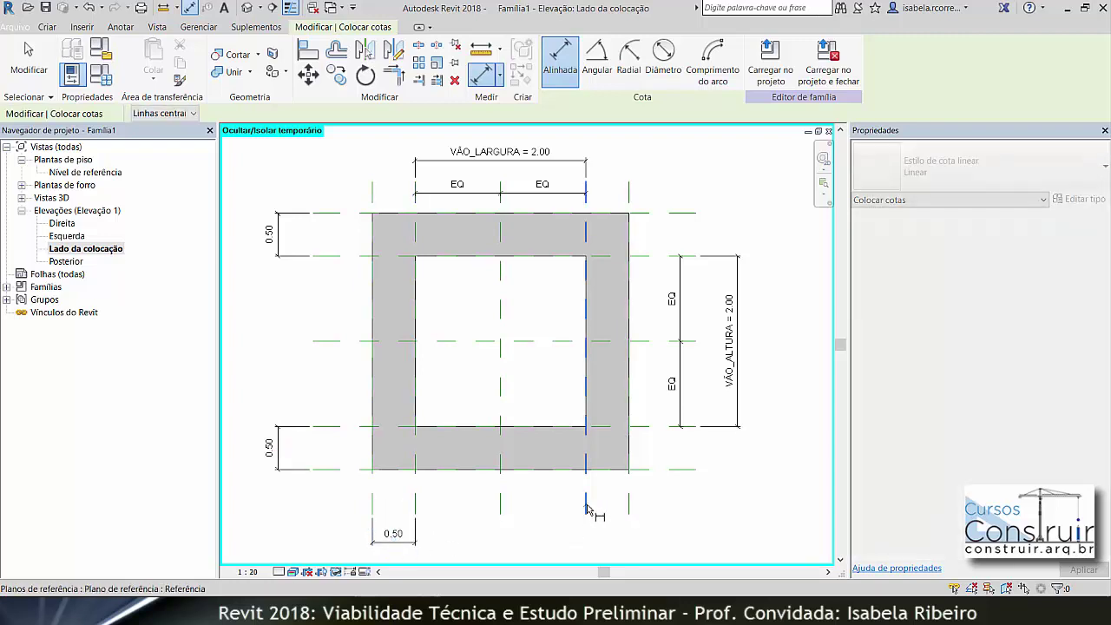
left_click(628, 508)
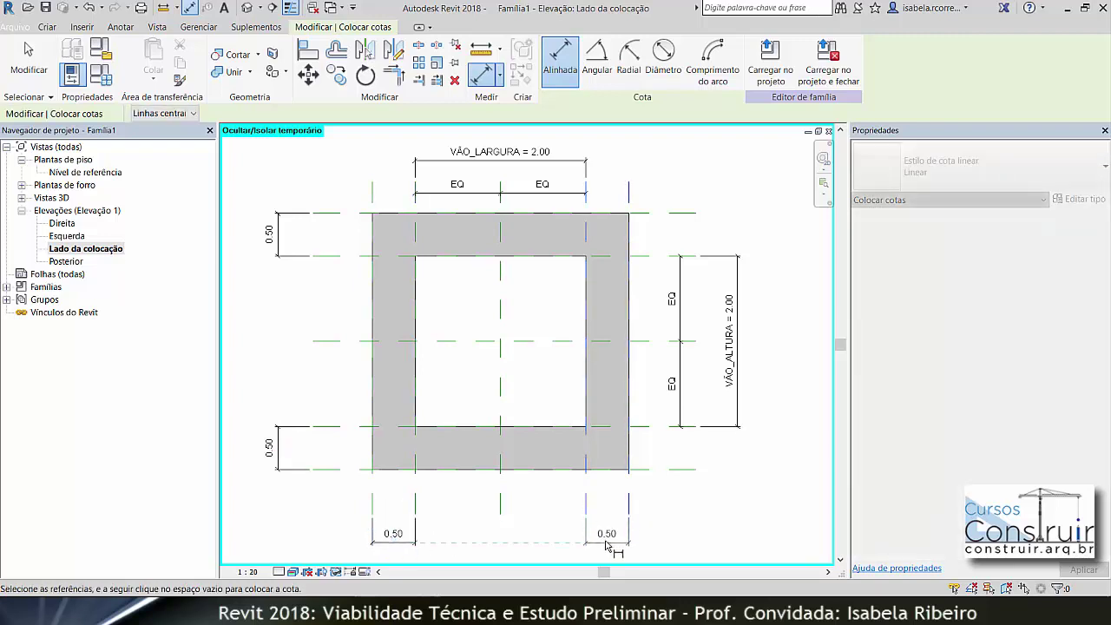
left_click(608, 542)
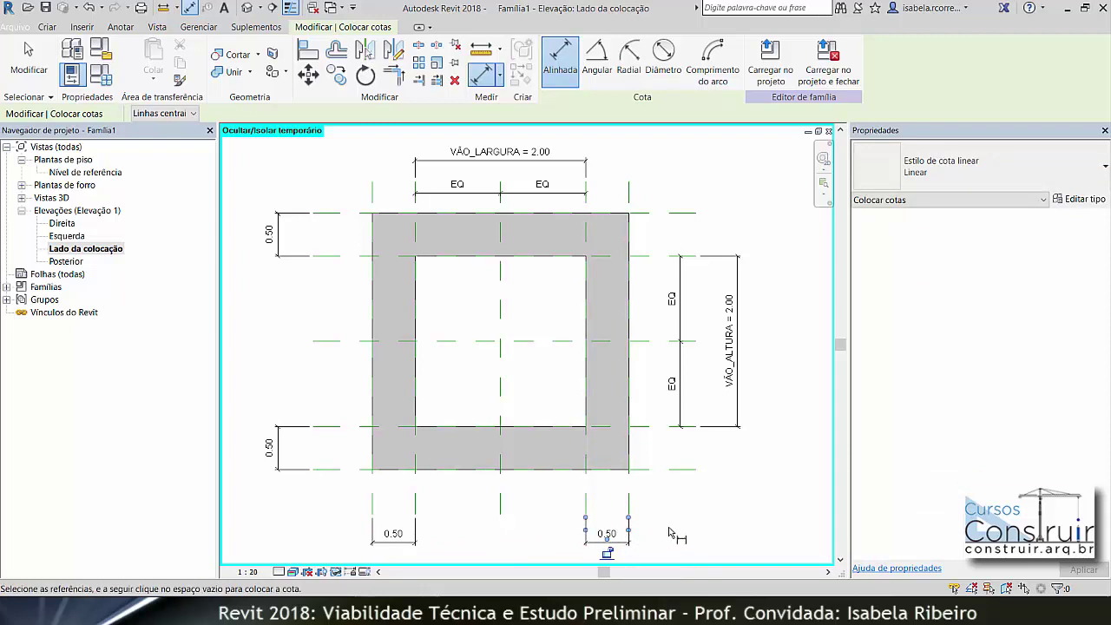
key("Escape")
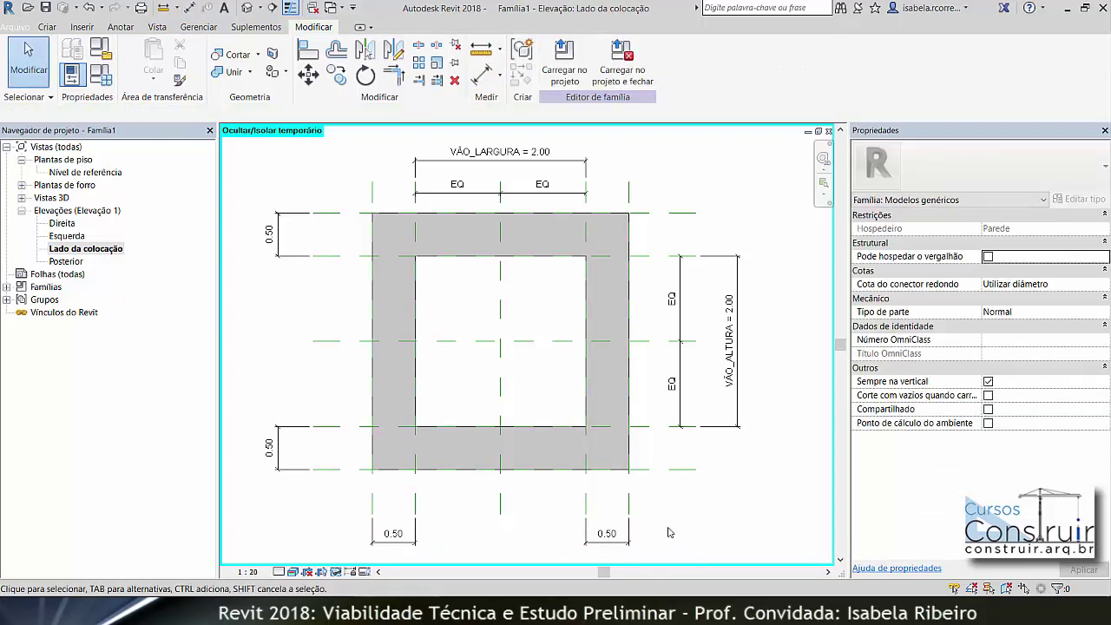
Label all four frame member dimensions with a new family type parameter named MOLDURA_LARGURA, grouped under Cotas.
left_click(625, 544)
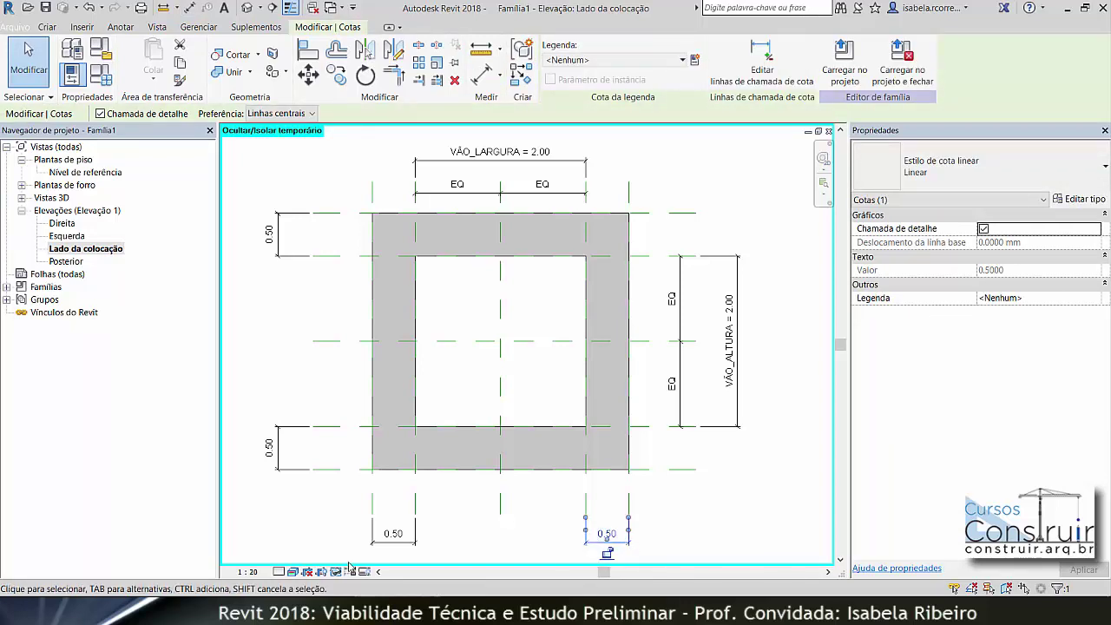
left_click(280, 453, "ctrl")
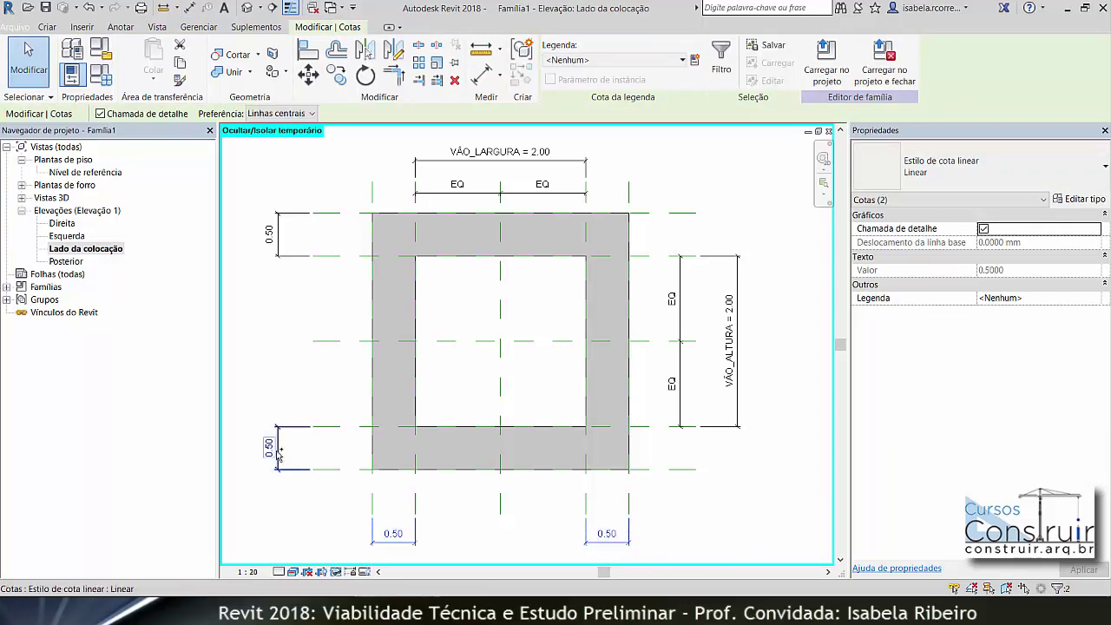
left_click(281, 248, "ctrl")
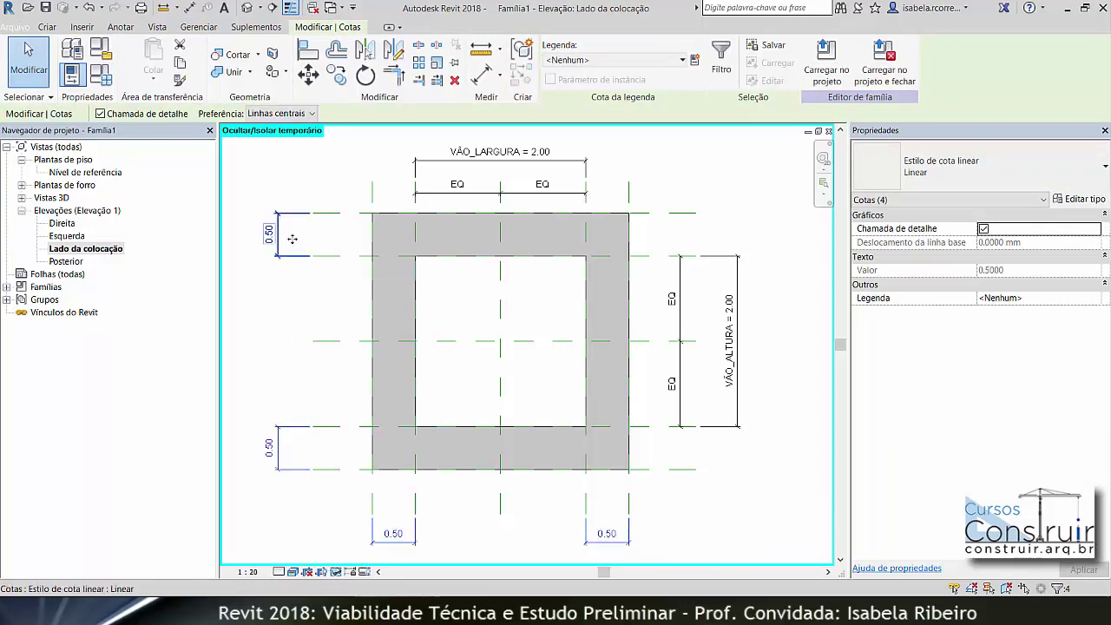
left_click(279, 248, "ctrl")
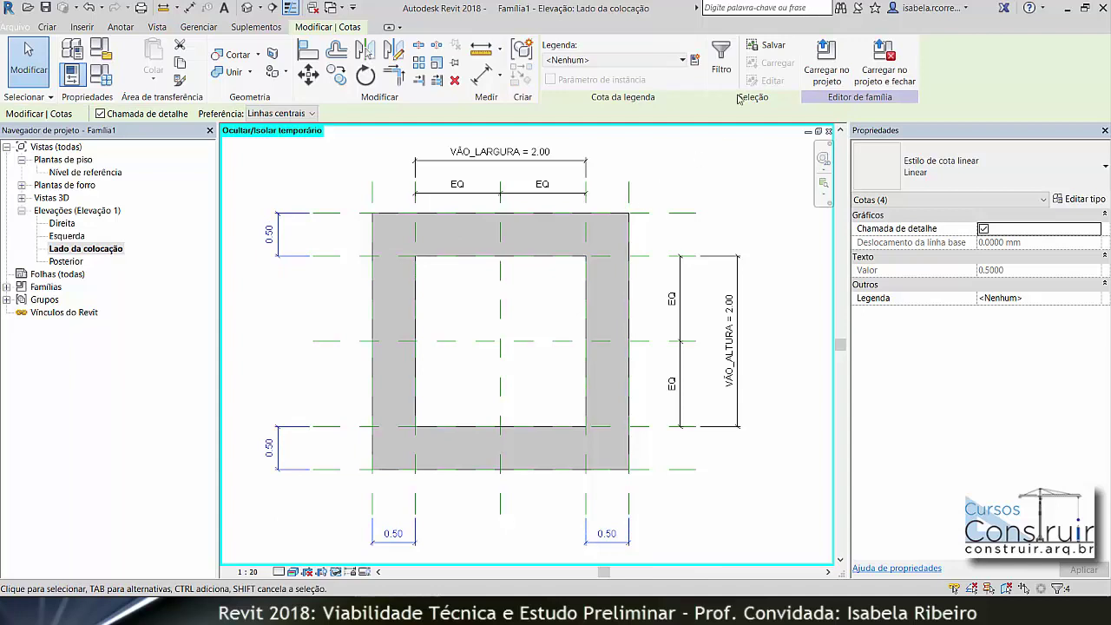
left_click(700, 62)
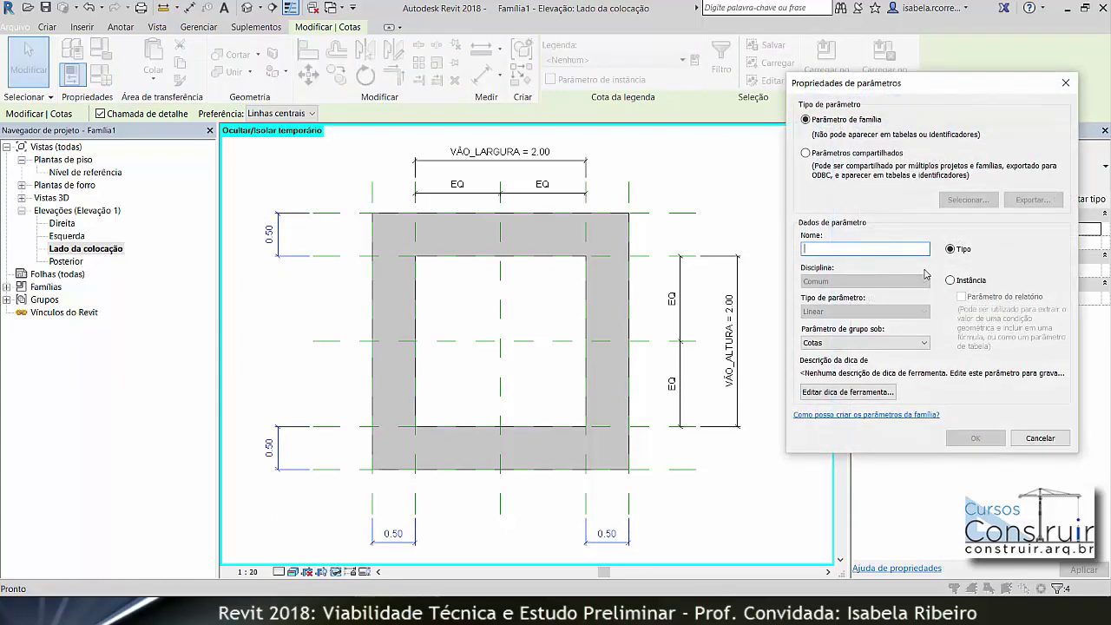
type("MOLDURA_LARGURA")
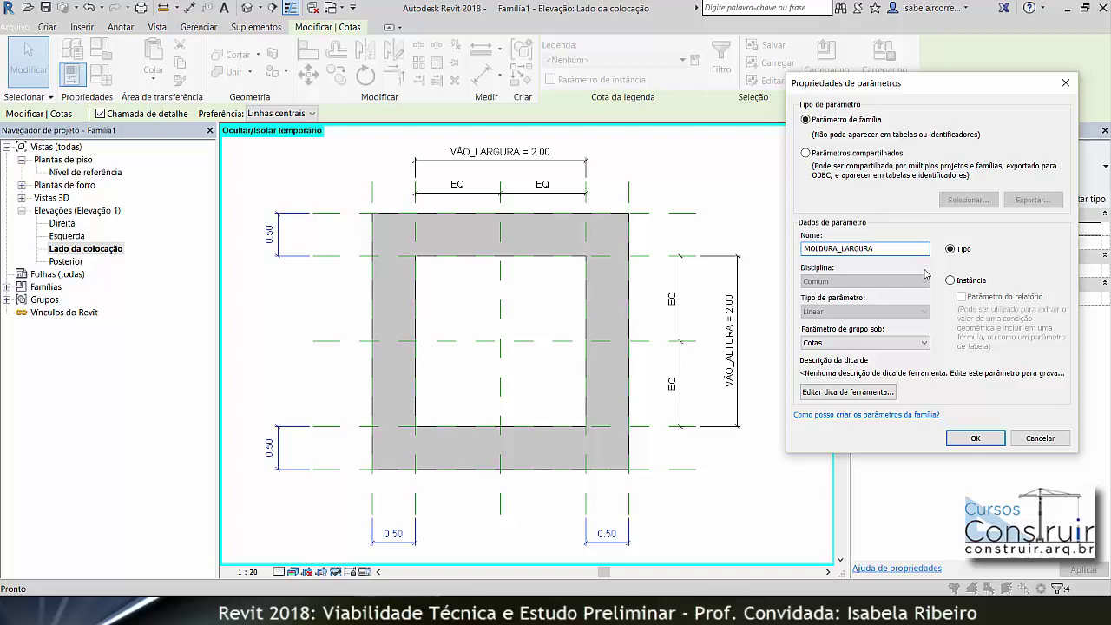
key("Return")
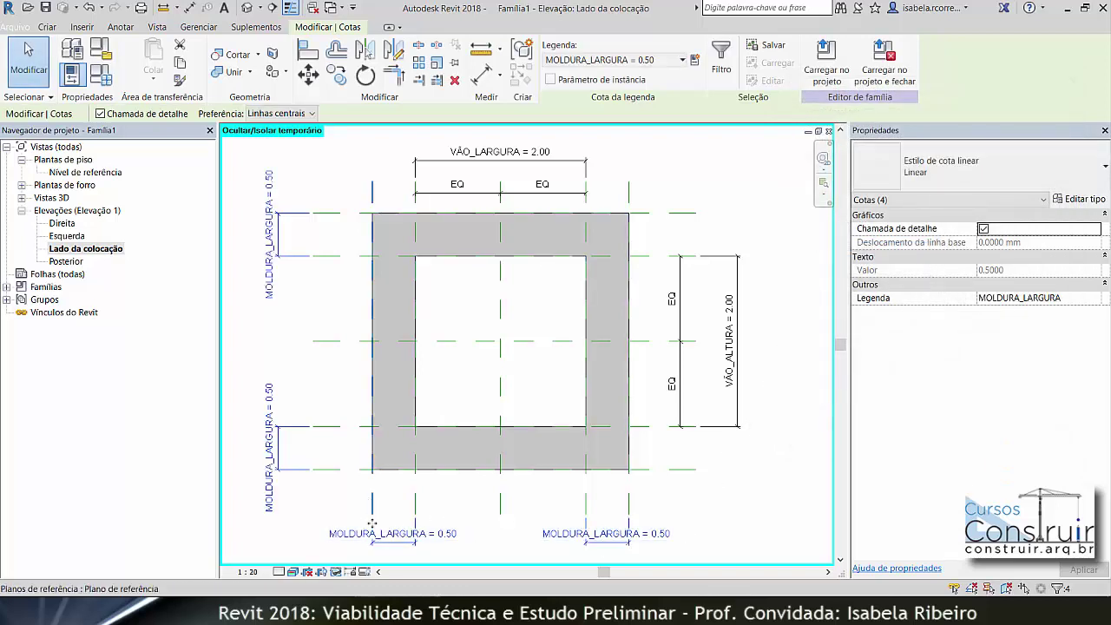
left_click(795, 523)
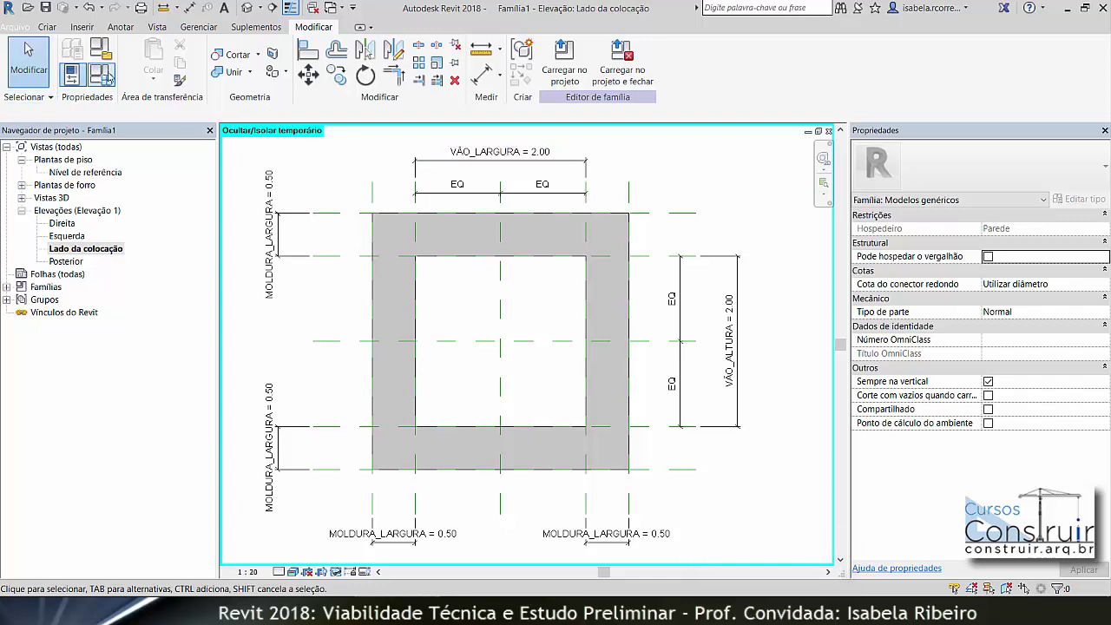
Set MOLDURA_LARGURA to 0.2 in the family types and apply the value.
left_click(108, 77)
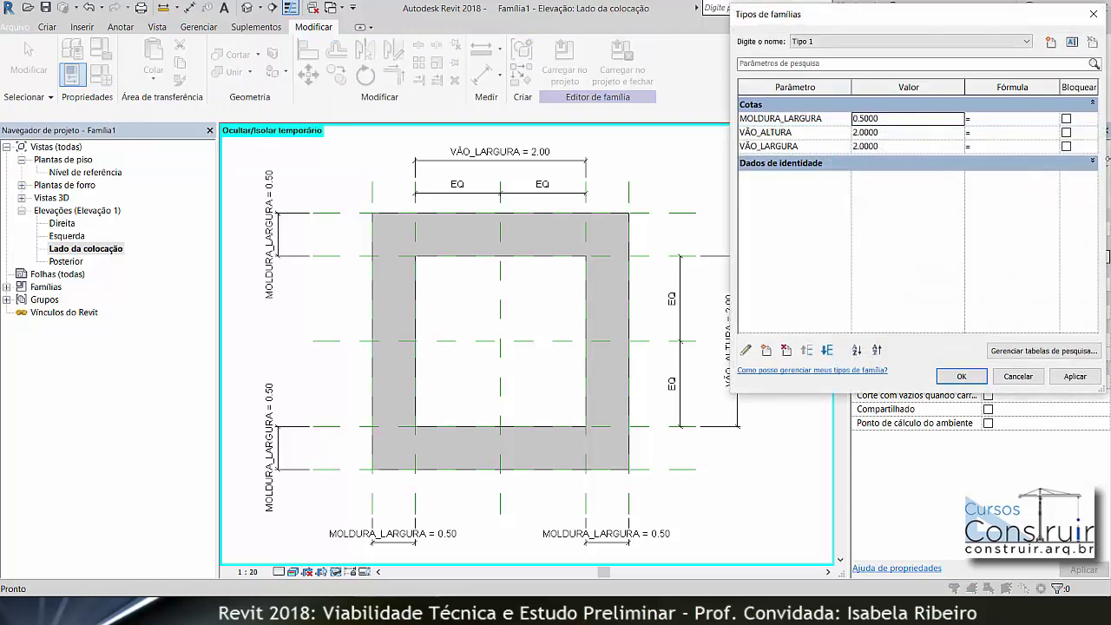
left_click_drag(879, 119, 864, 122)
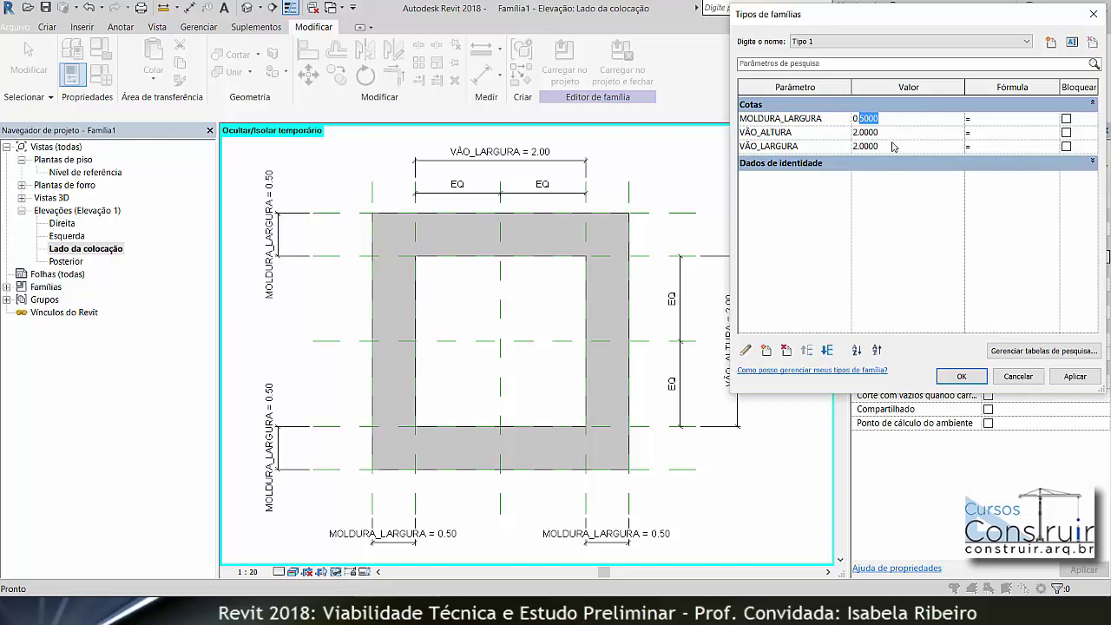
type("2")
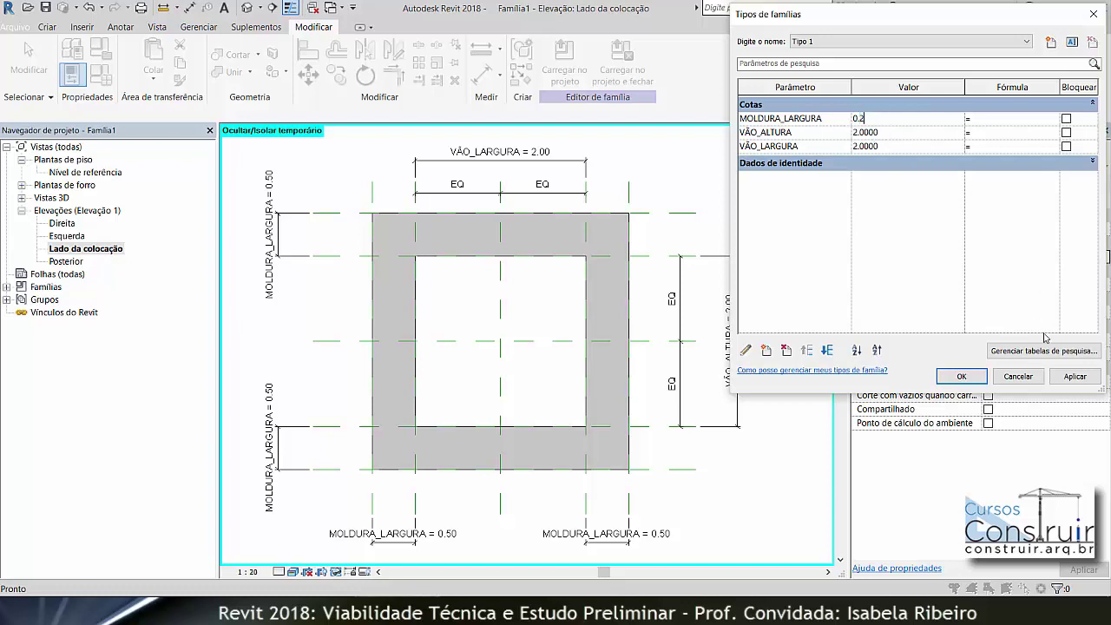
left_click(1084, 379)
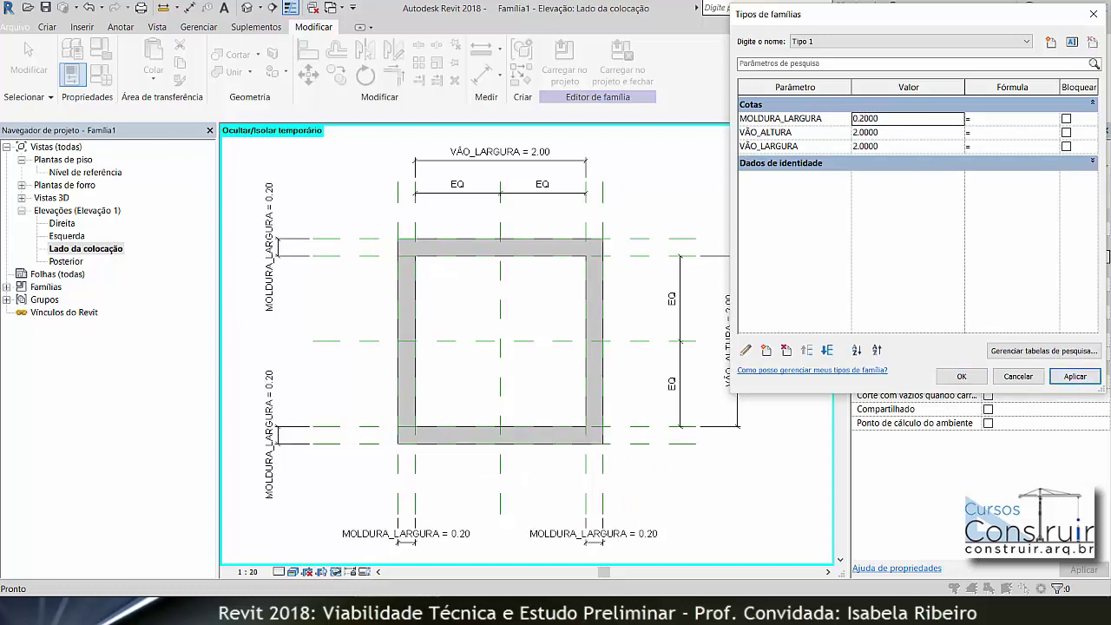
Set VÃO_ALTURA and VÃO_LARGURA to 1, apply each value and accept the family types.
left_click(903, 132)
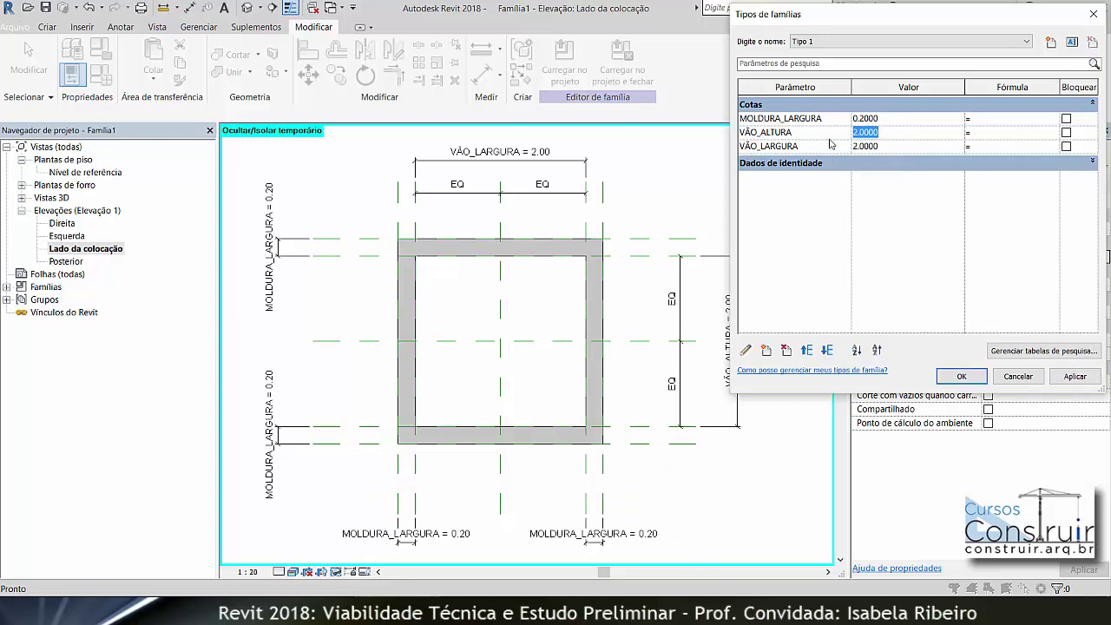
type("1")
left_click(1091, 382)
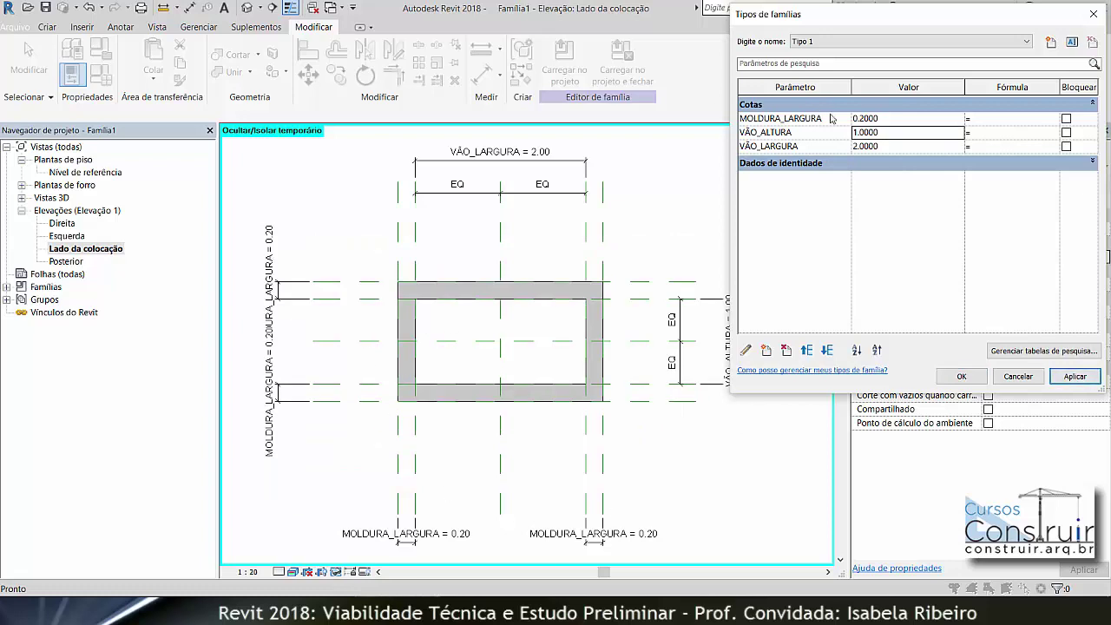
left_click(874, 148)
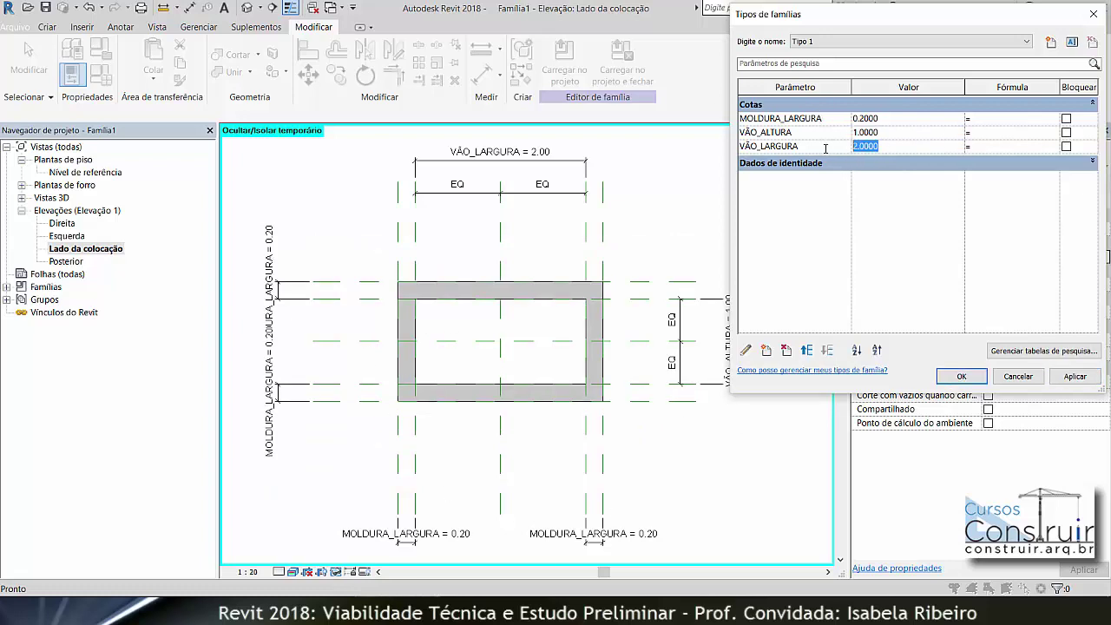
type("1")
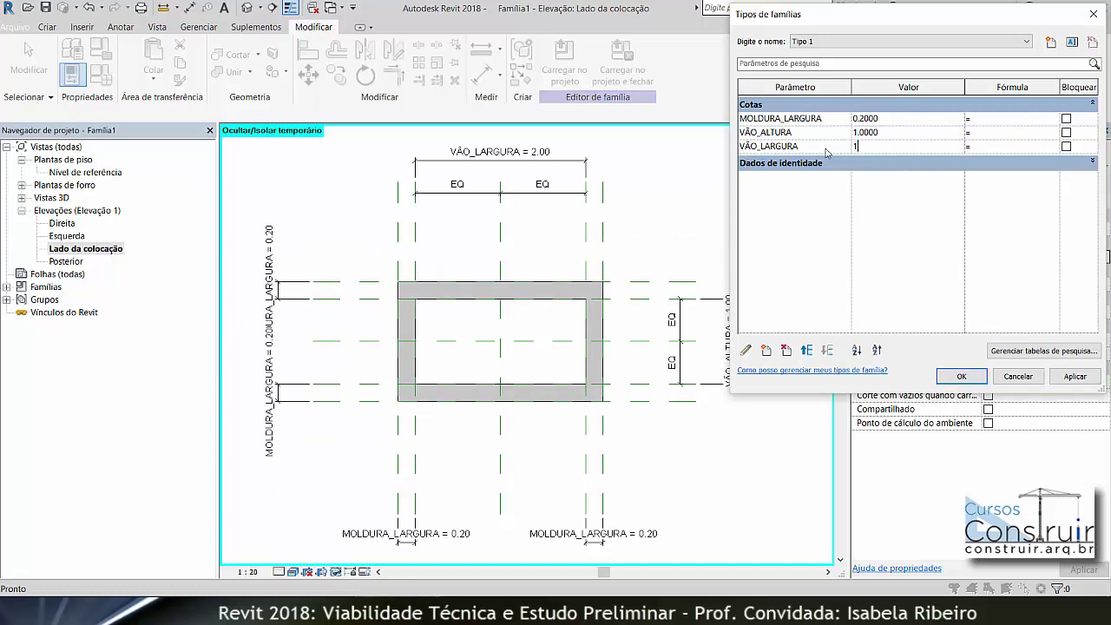
left_click(1074, 378)
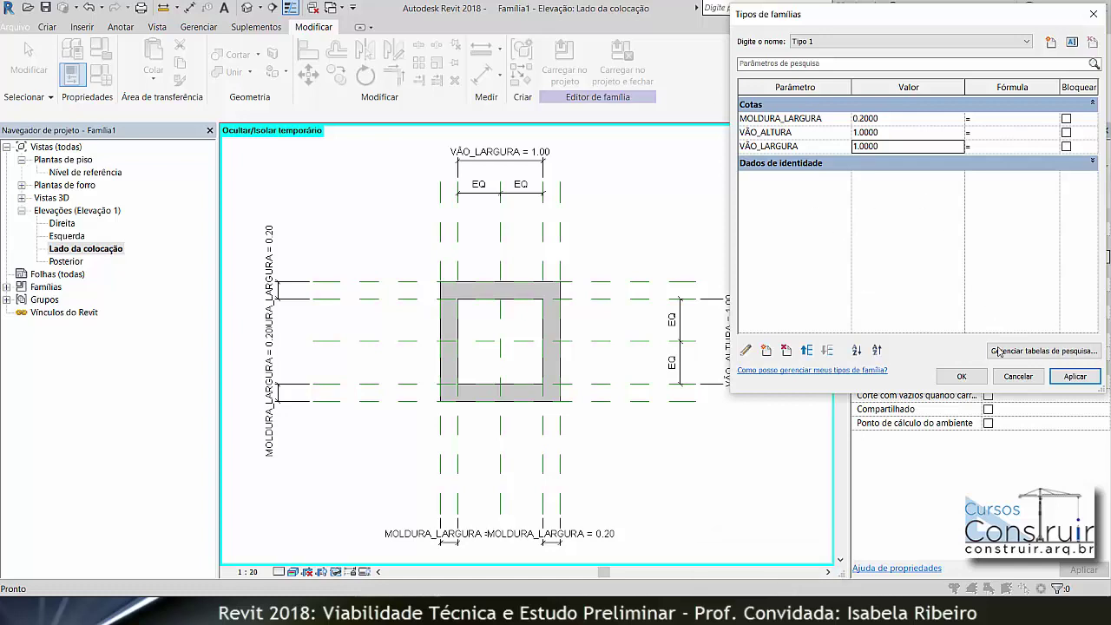
left_click(948, 376)
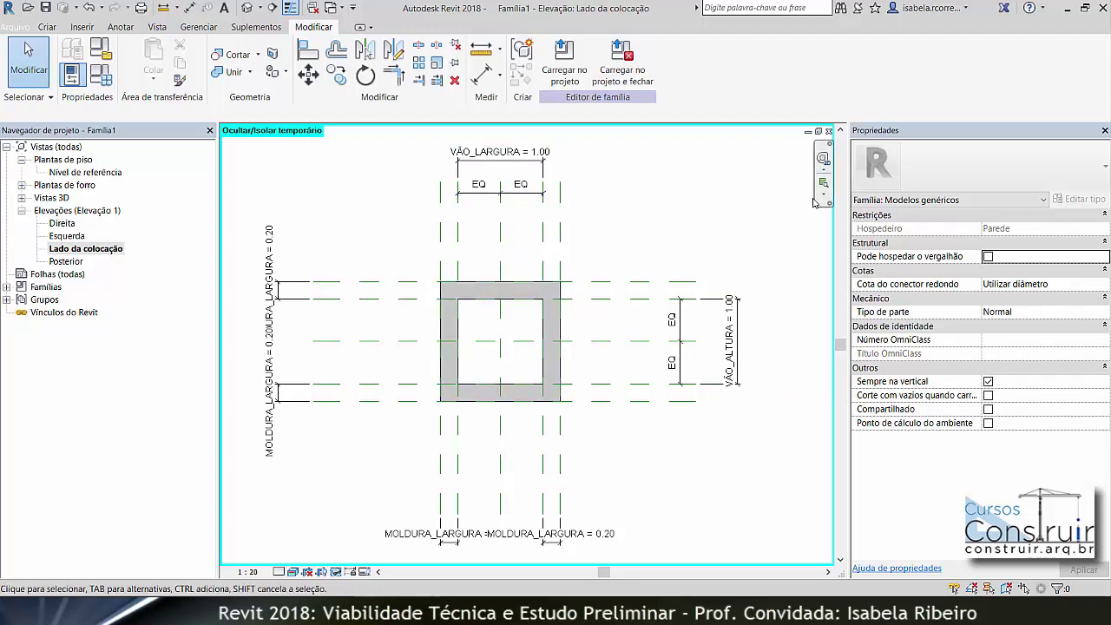
middle_click(654, 225)
middle_click(654, 225)
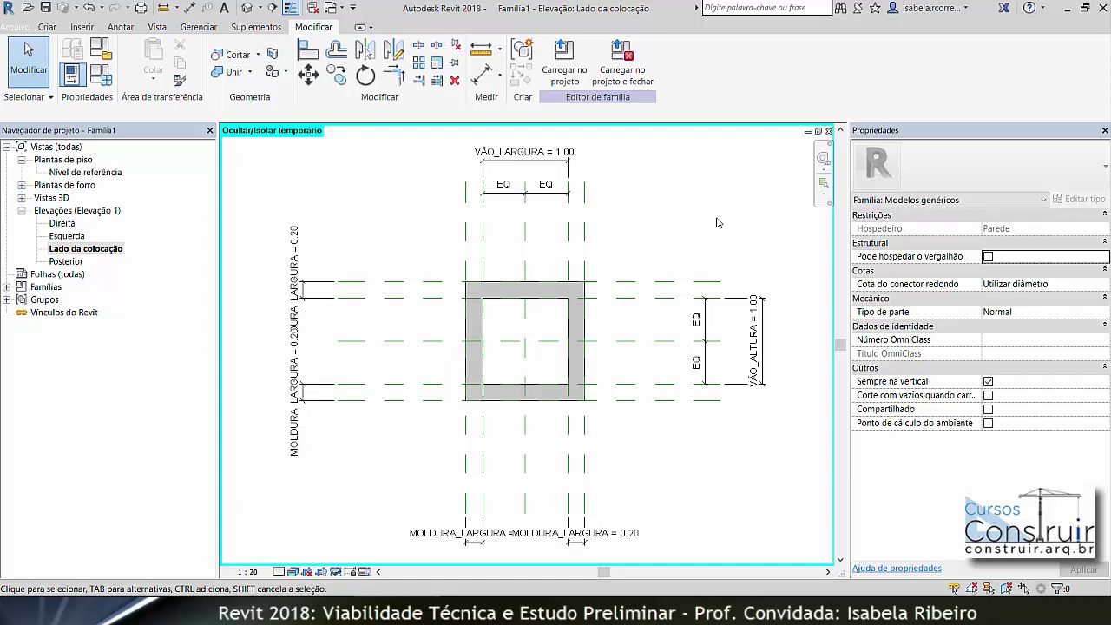
Open the Nível de referência floor plan and temporarily hide the host wall.
double_click(120, 173)
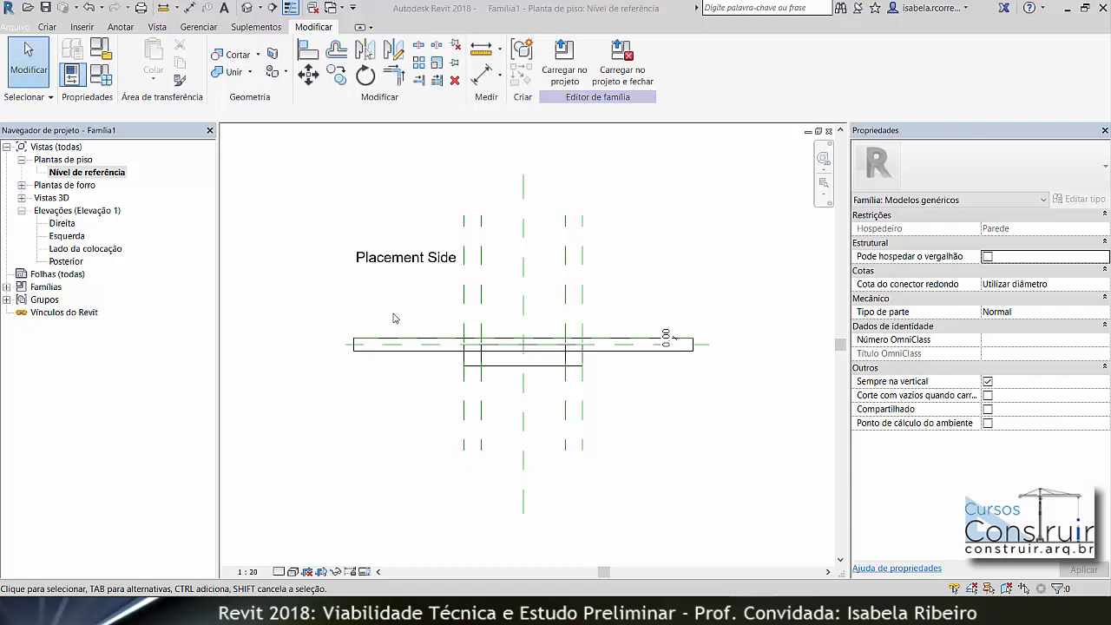
scroll(392, 319, "up", 3)
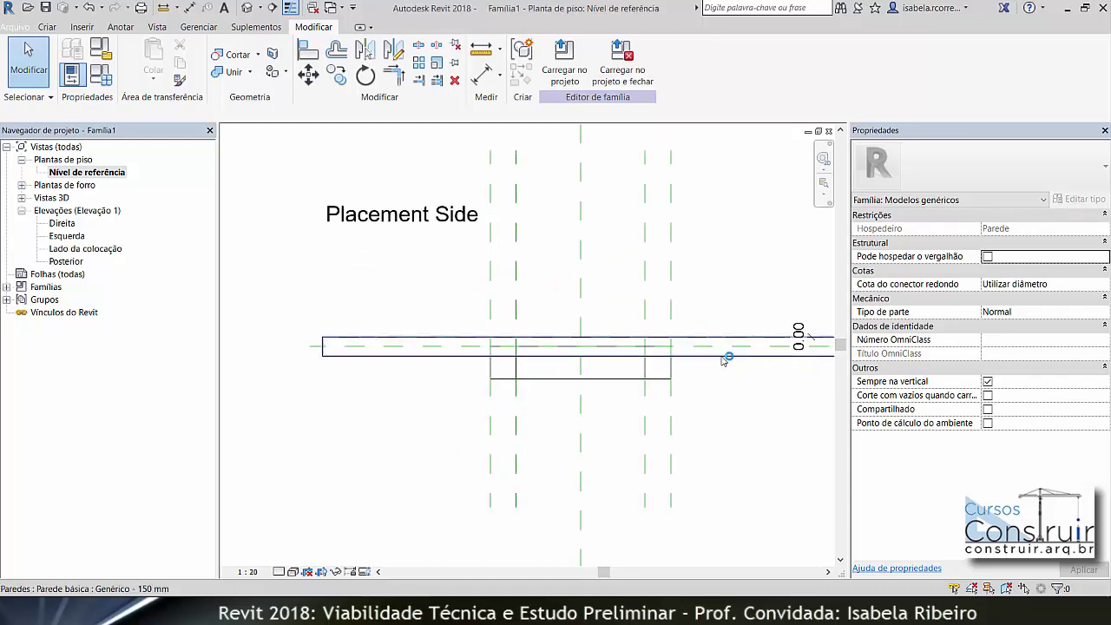
middle_click_drag(788, 422, 752, 415)
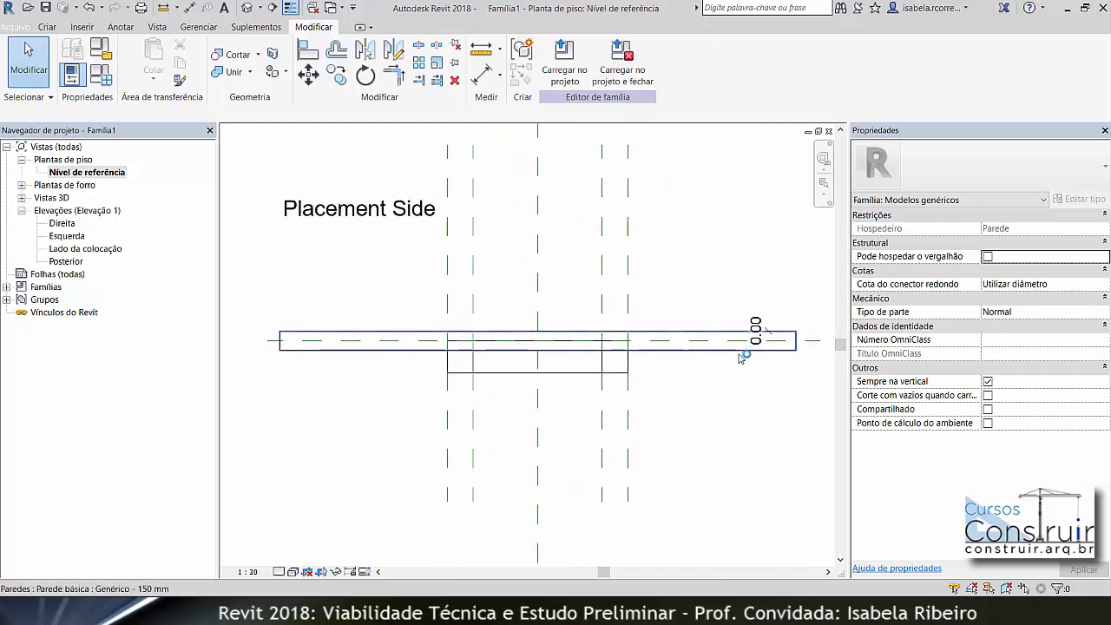
left_click(712, 347)
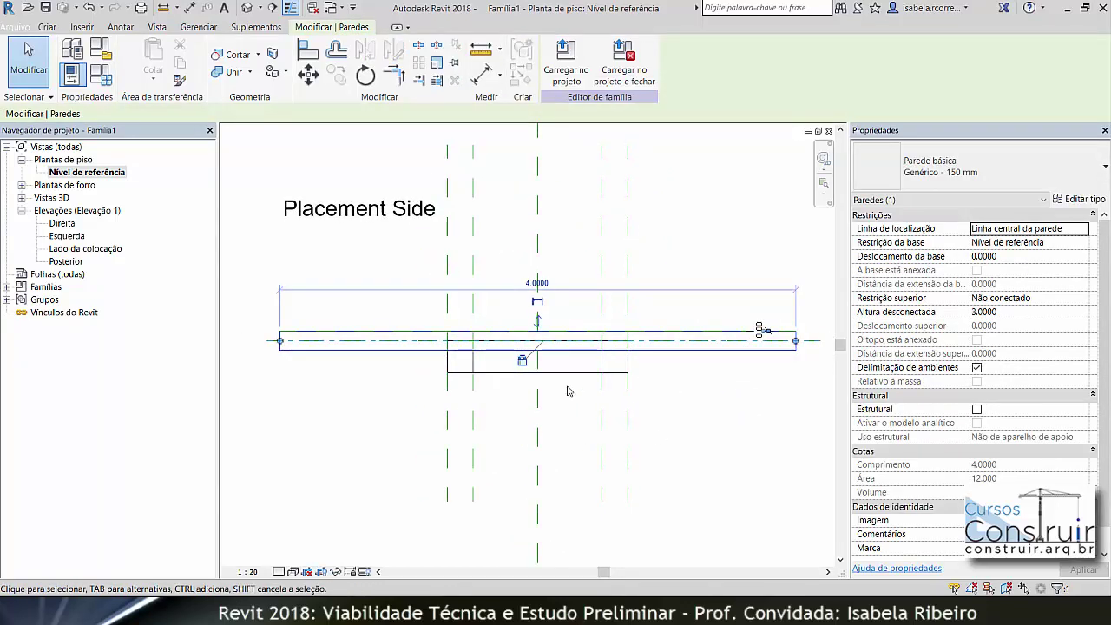
left_click(733, 434)
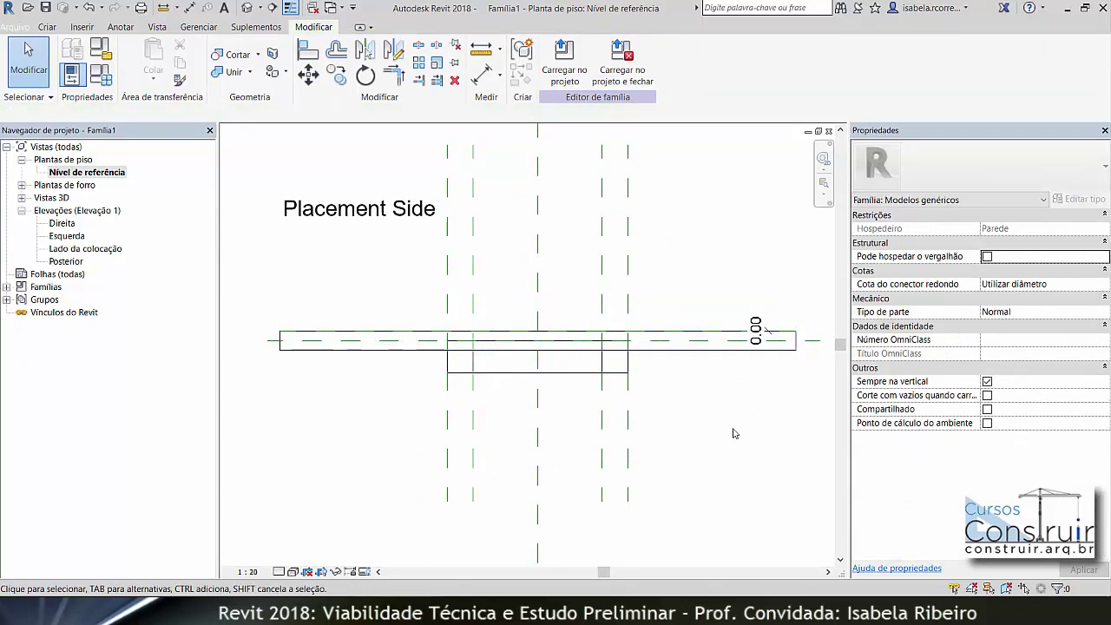
left_click(820, 340)
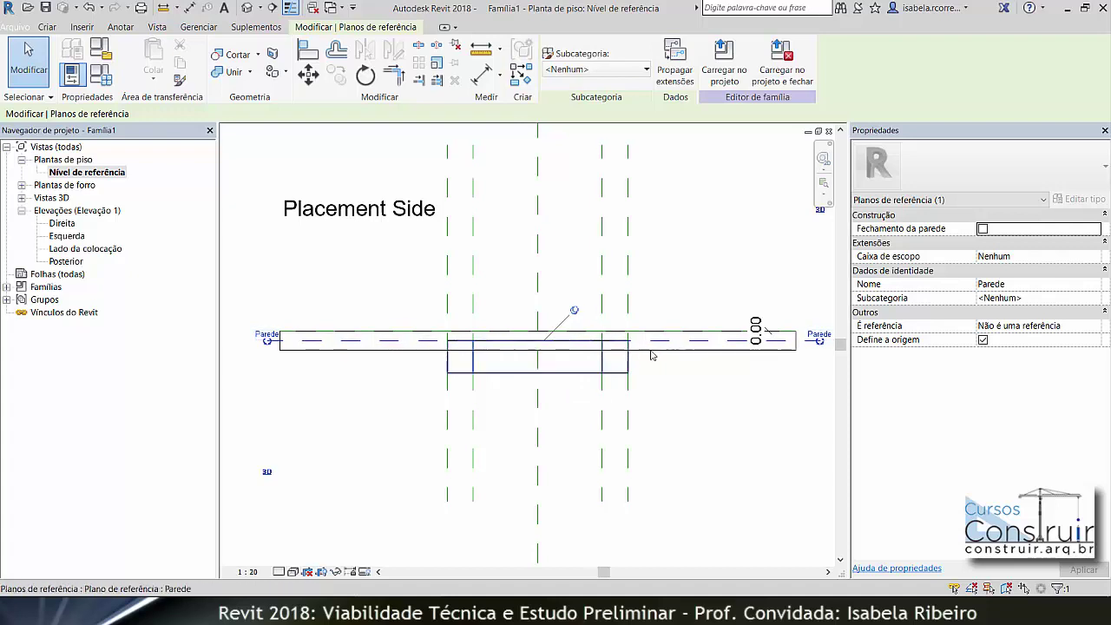
left_click(713, 453)
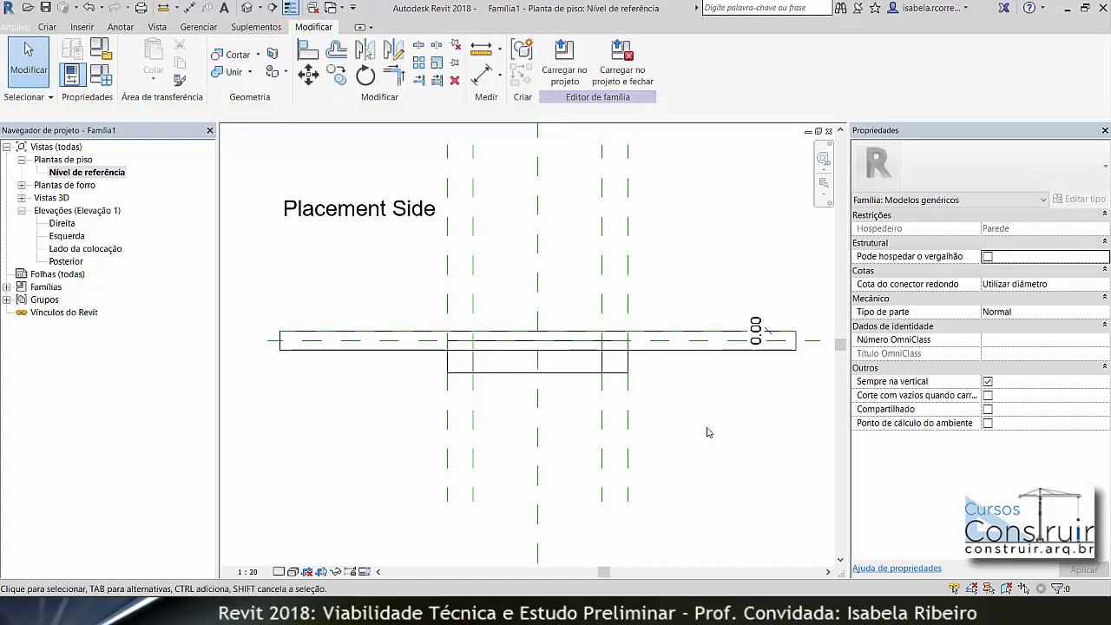
left_click(686, 353)
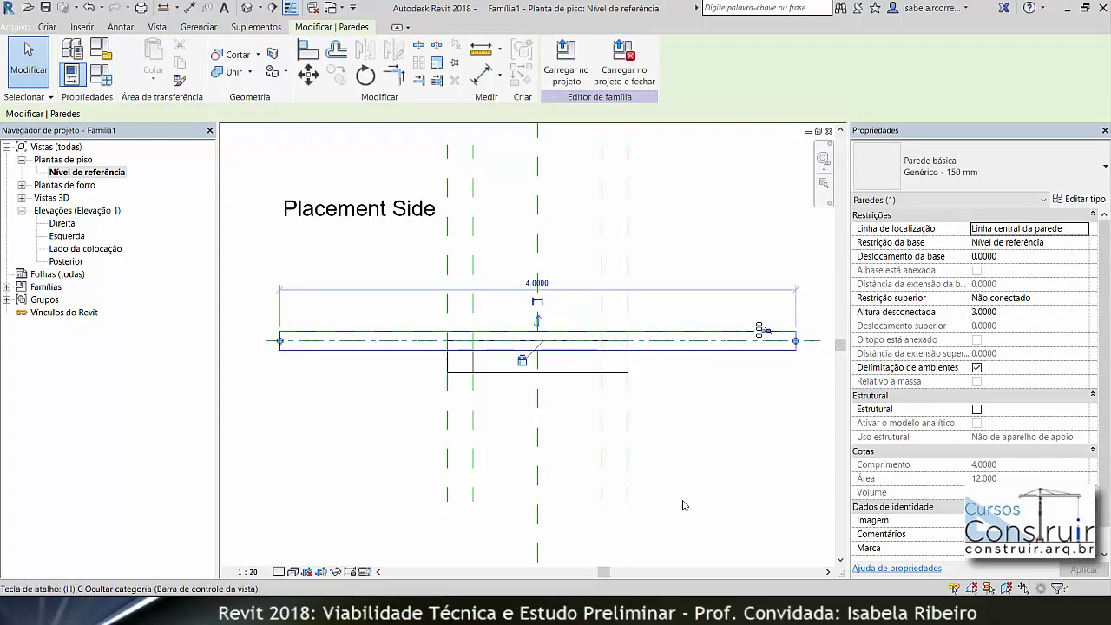
key("h")
key("h")
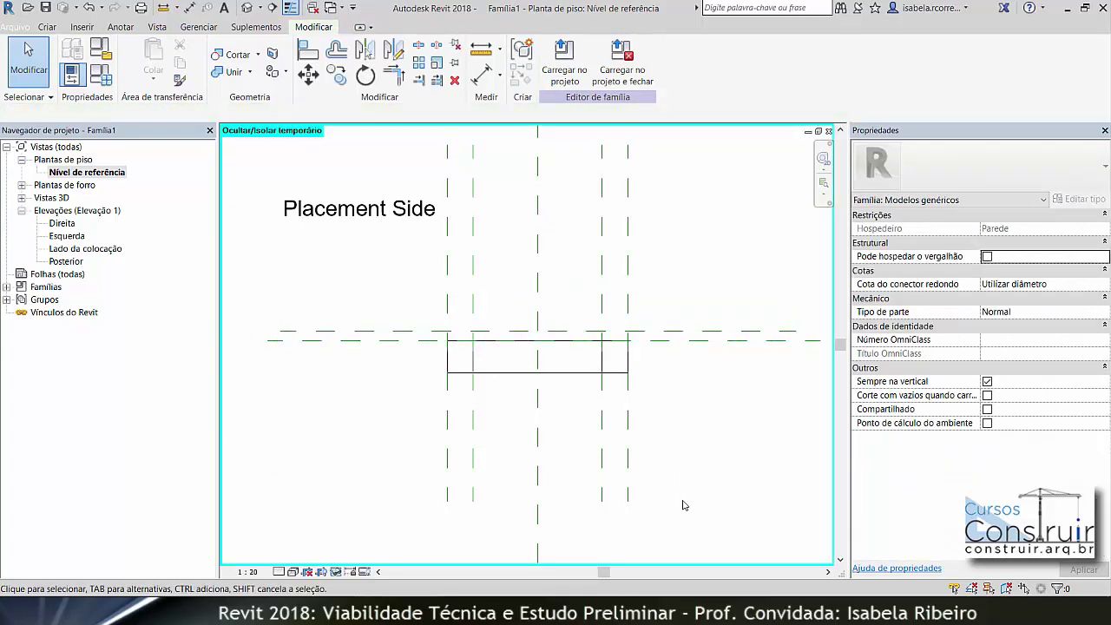
Align the frame extrusion's upper edge in plan to the Posterior reference plane and lock the alignment.
left_click(574, 329)
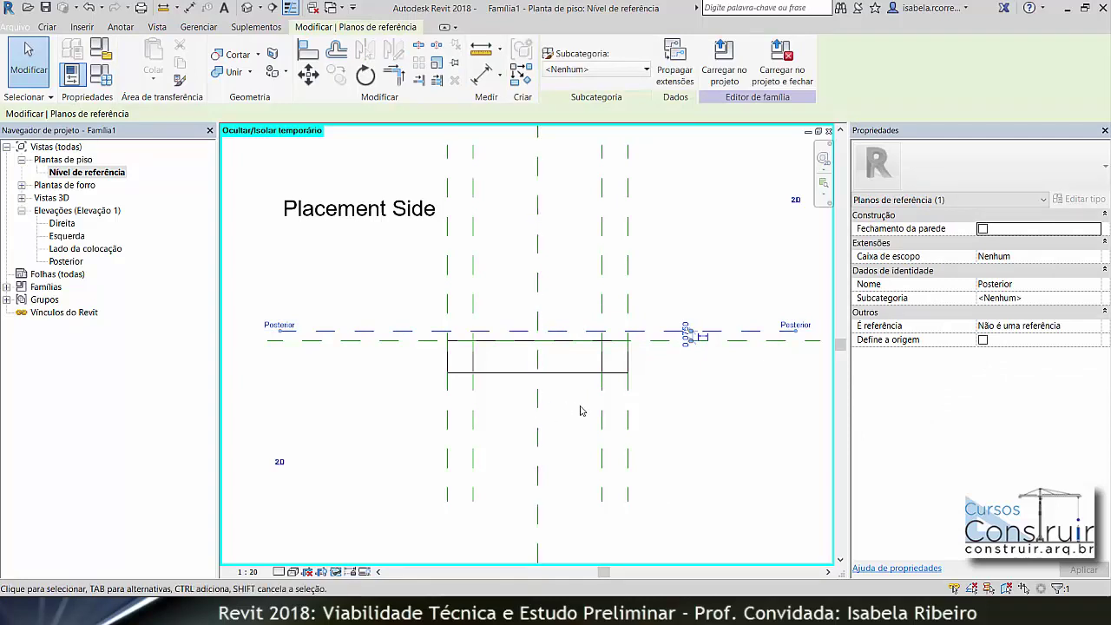
left_click(692, 463)
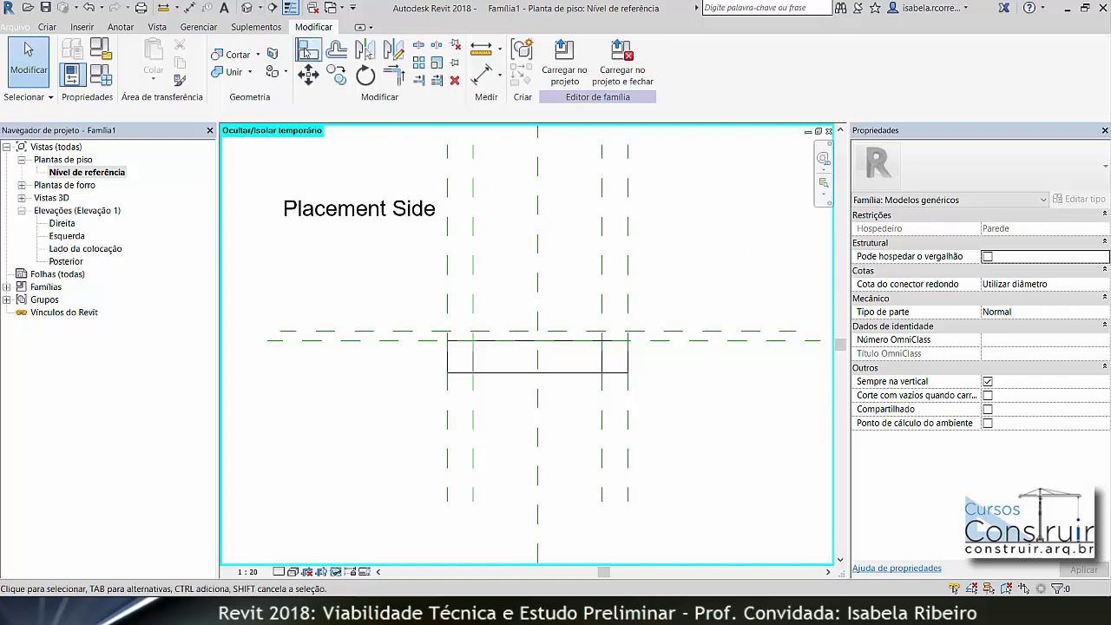
left_click(306, 52)
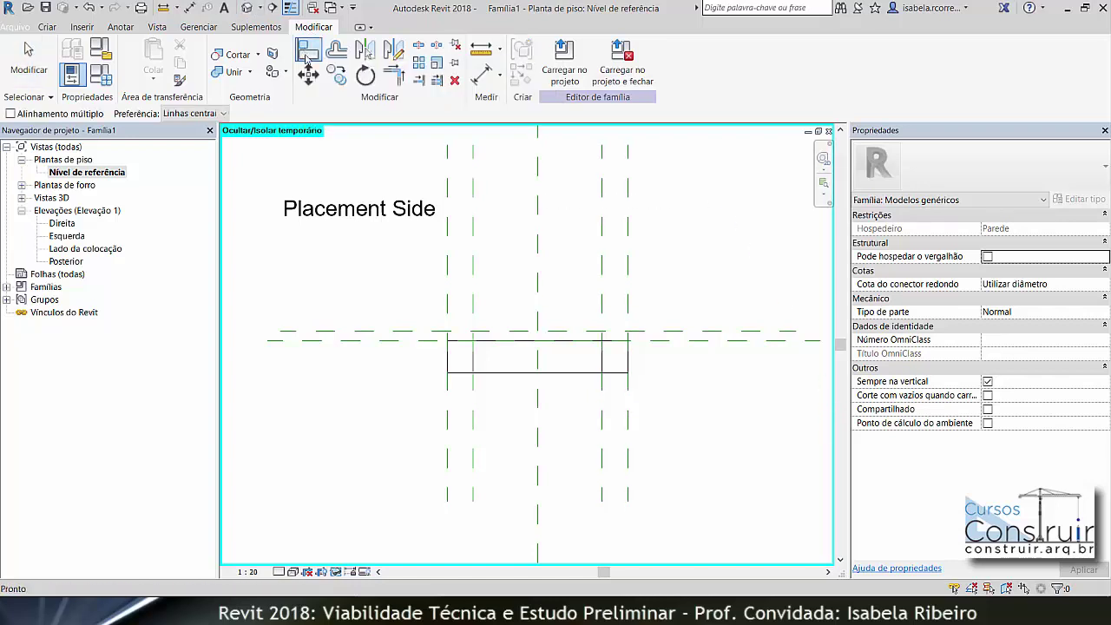
left_click(519, 334)
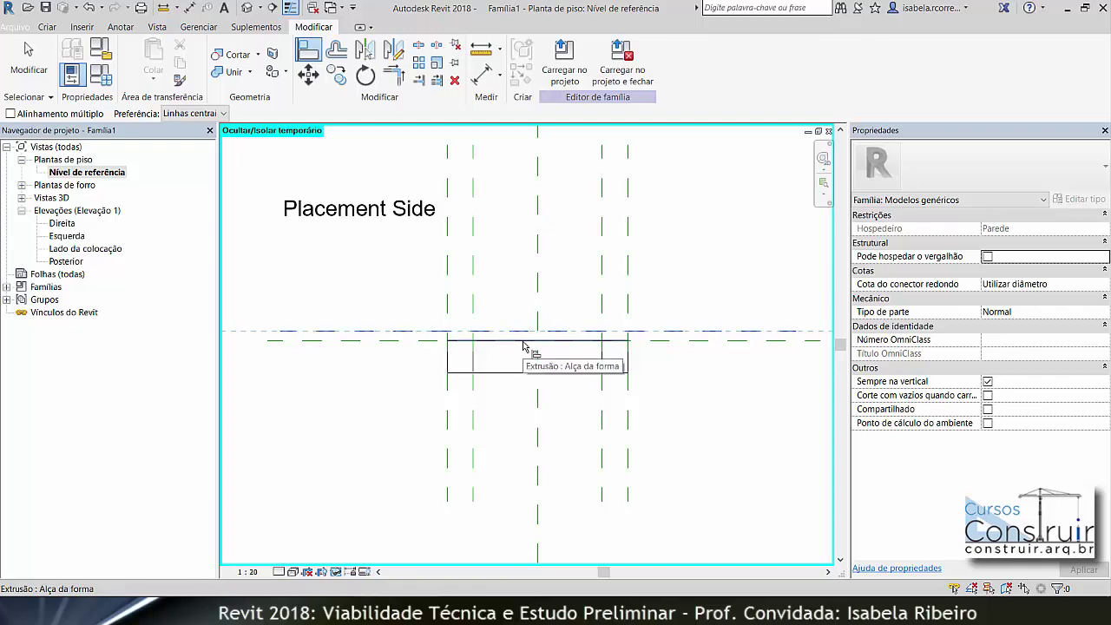
left_click(524, 345)
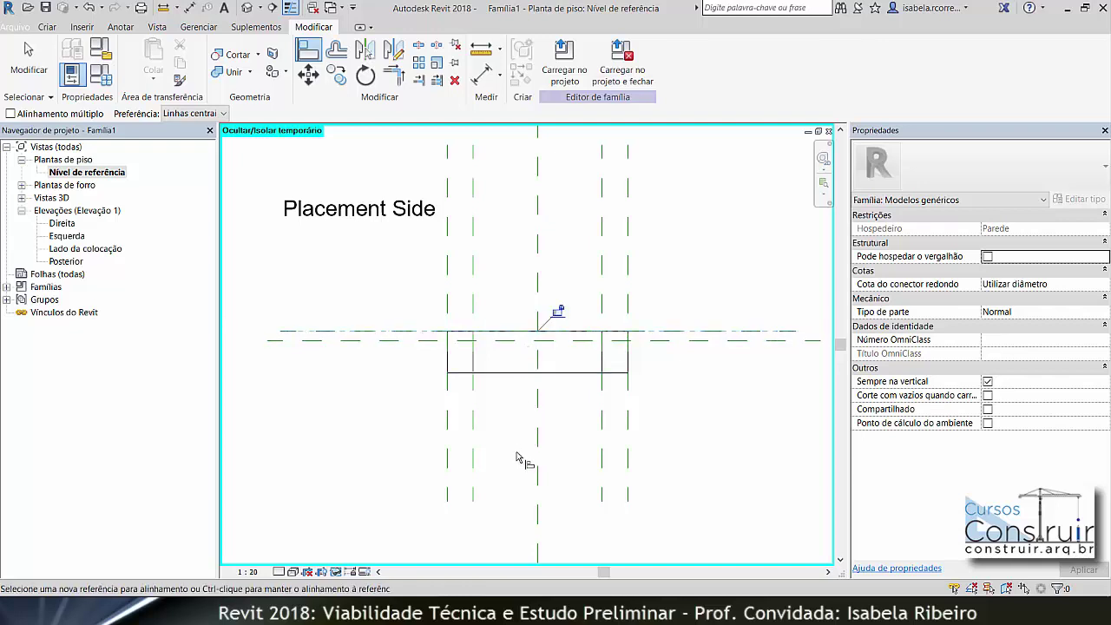
left_click(558, 312)
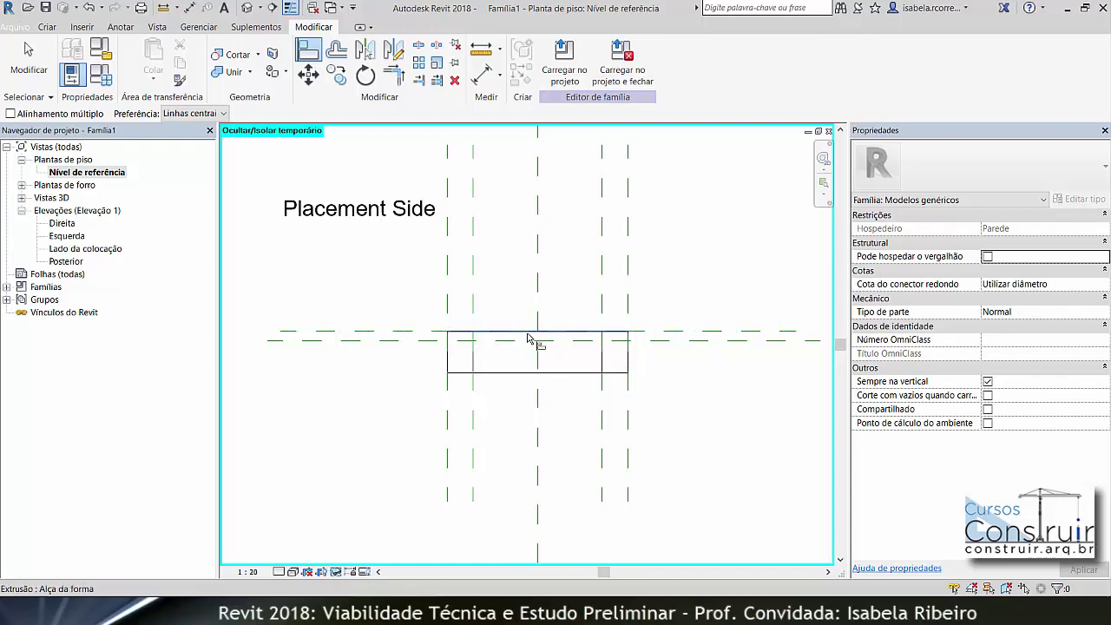
left_click(398, 331)
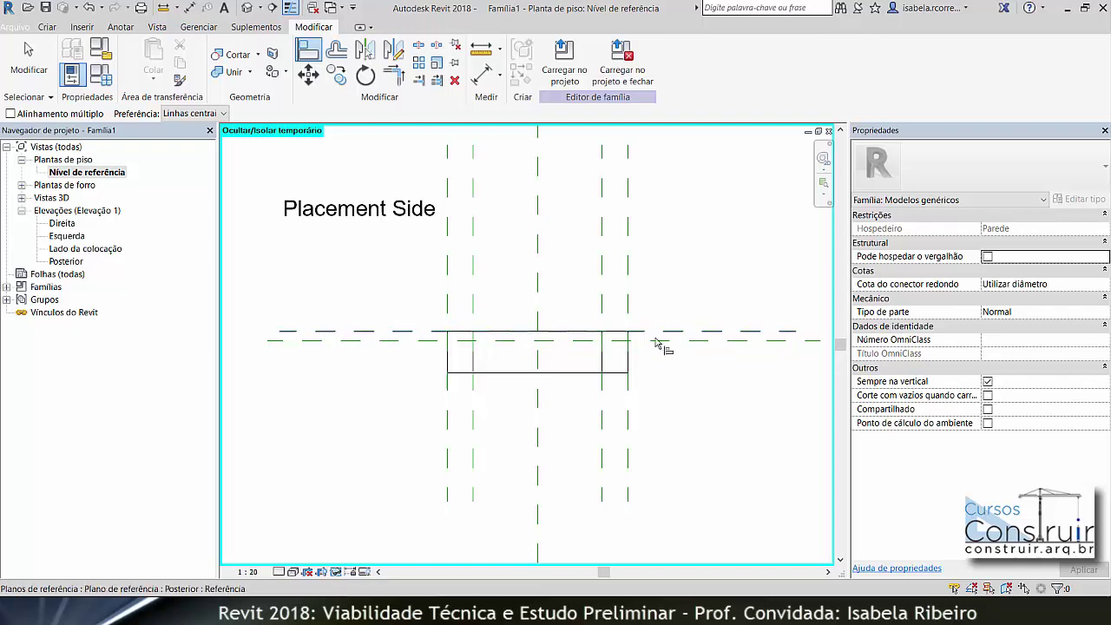
left_click(587, 378)
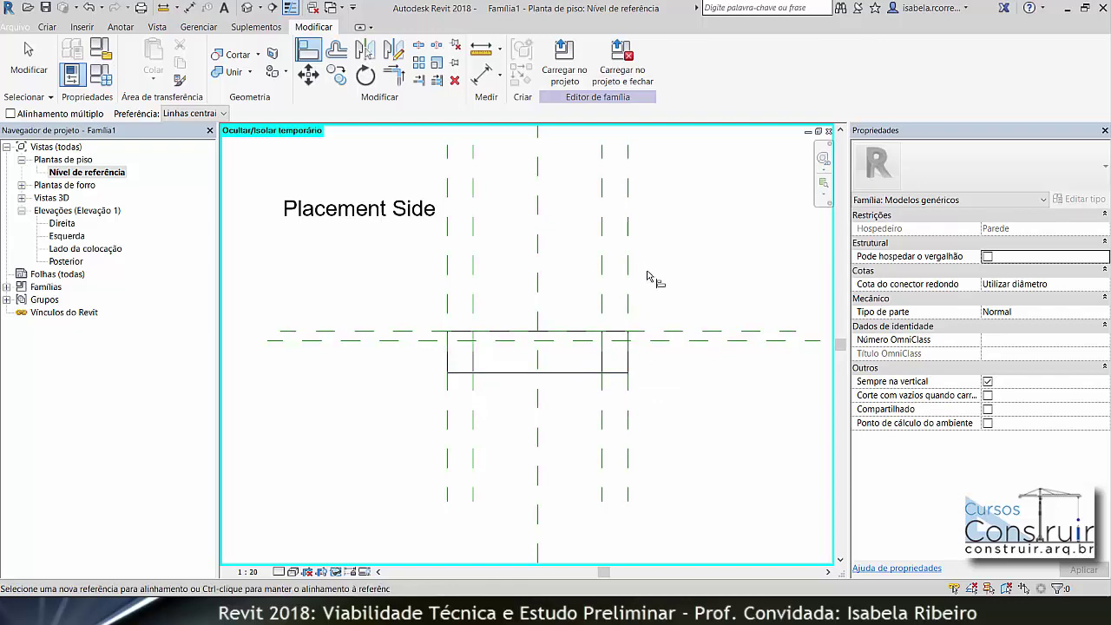
Create a reference plane offset 0.1 from the Posterior plane, on its Placement Side, by picking that plane.
left_click(47, 27)
left_click(820, 59)
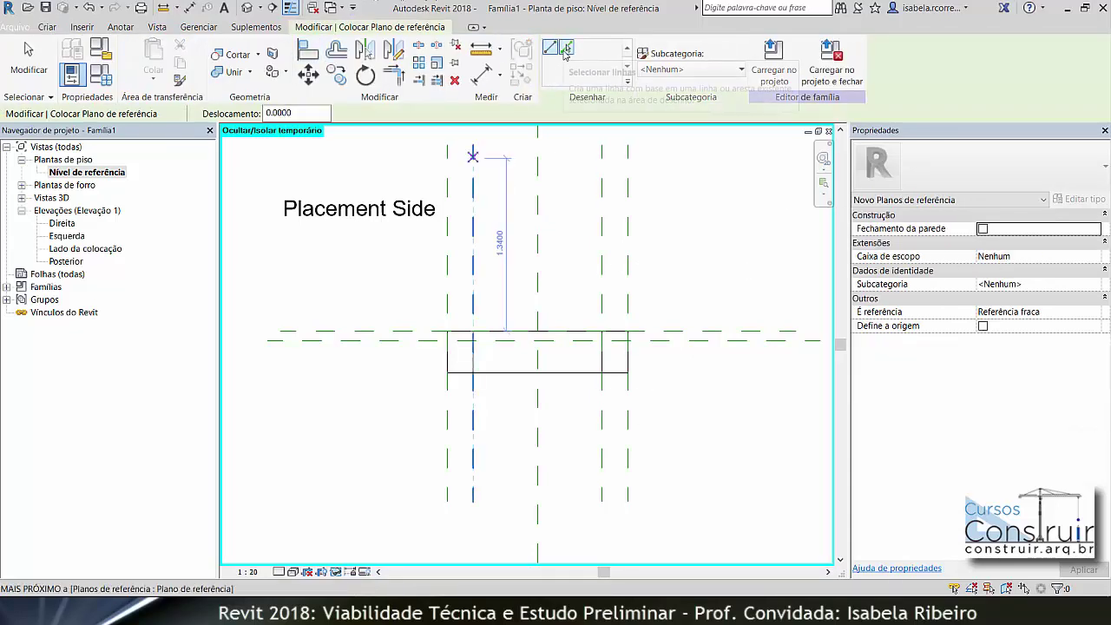
left_click(566, 50)
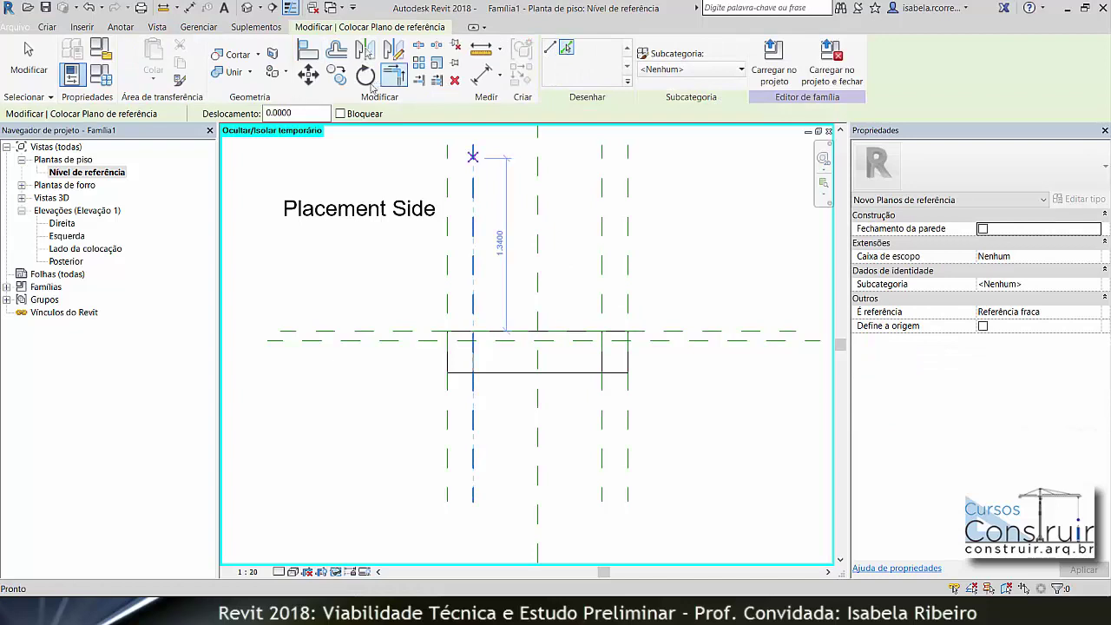
left_click(309, 116)
left_click_drag(309, 115, 271, 114)
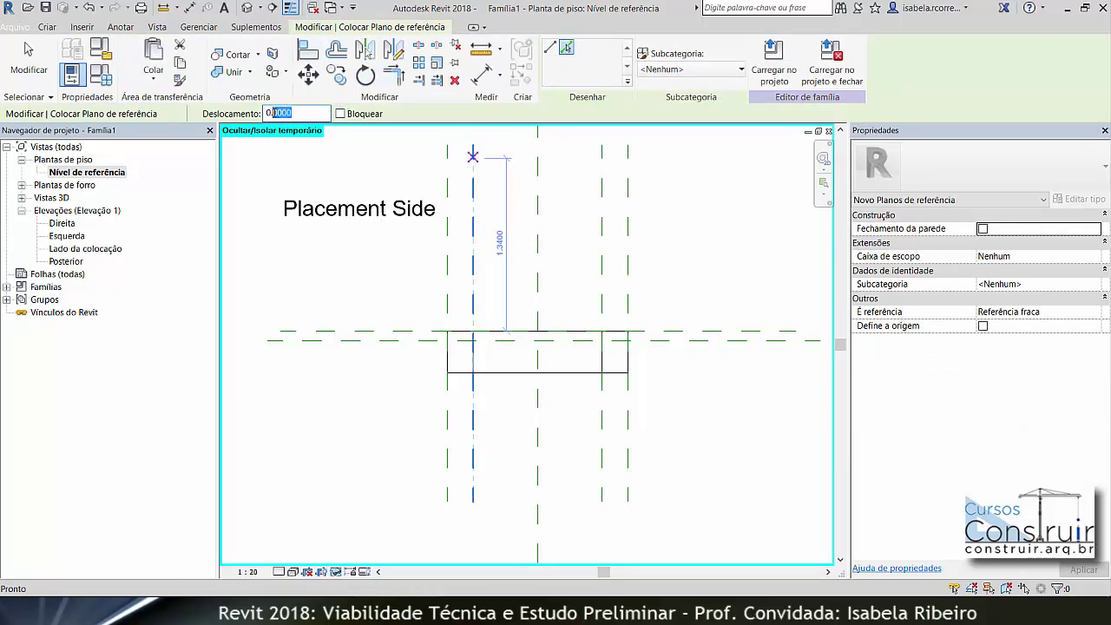
type("1")
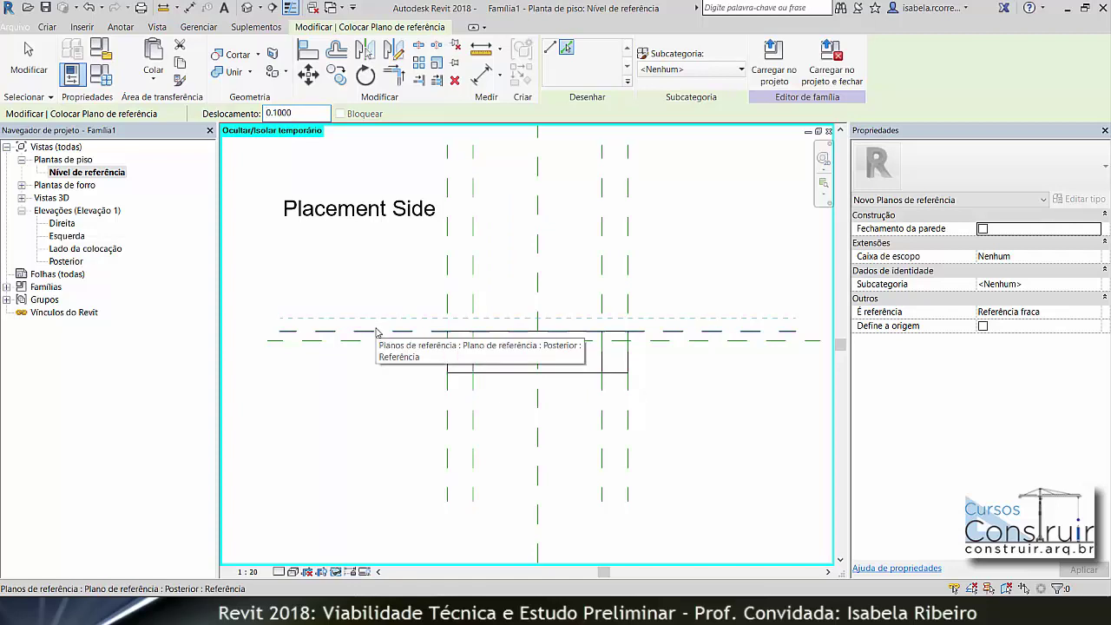
left_click(365, 333)
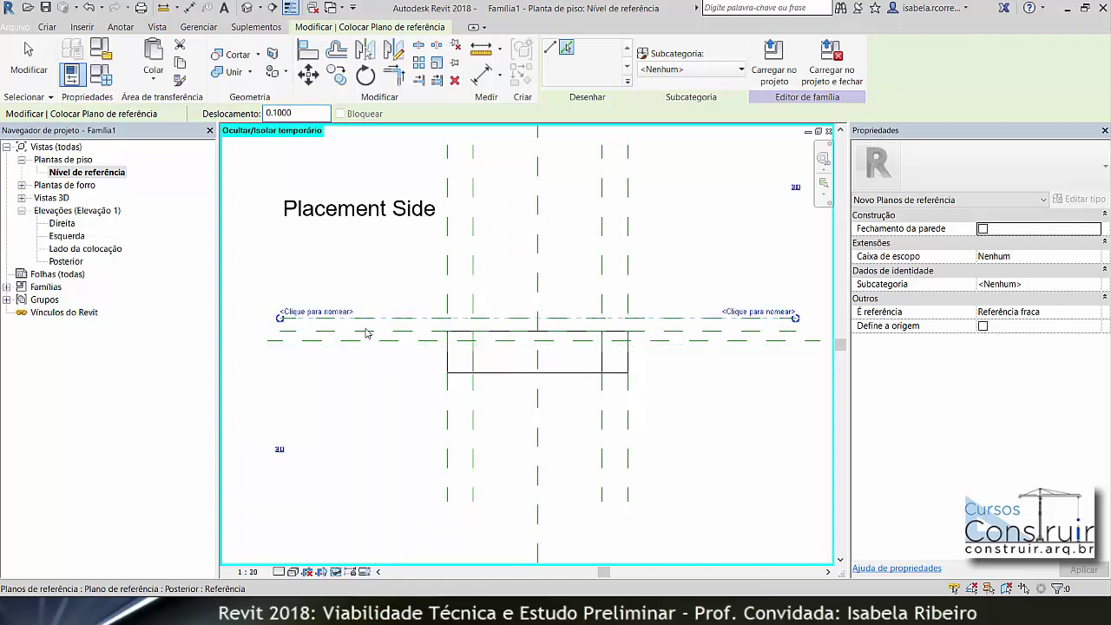
key("Escape")
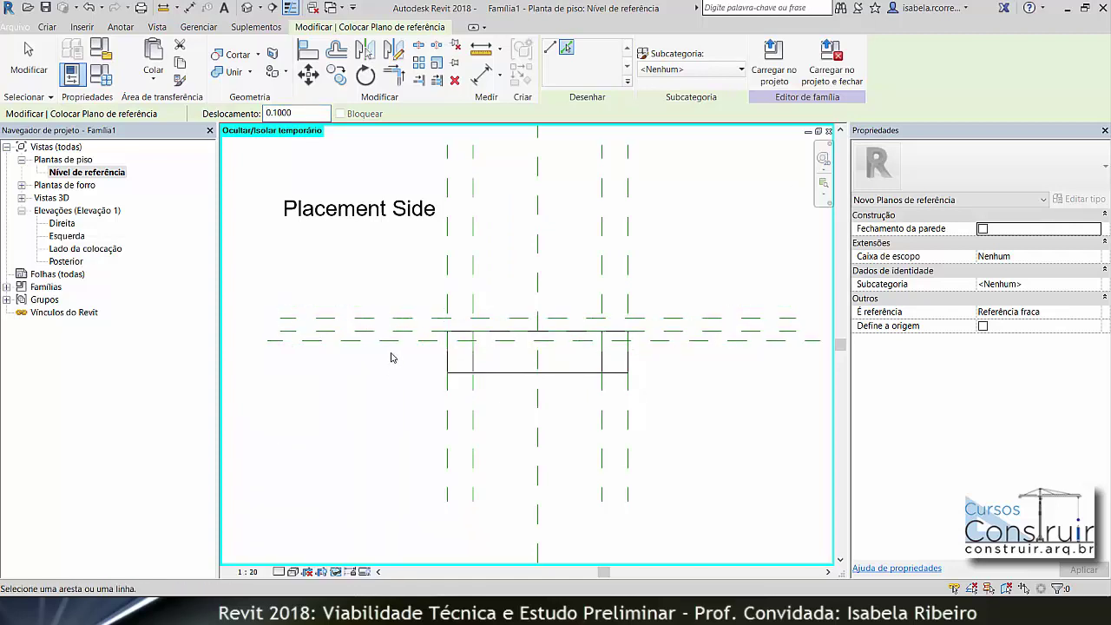
key("Escape")
Align the frame extrusion's lower edge in plan to the new offset reference plane and lock the alignment.
middle_click_drag(534, 372, 512, 369)
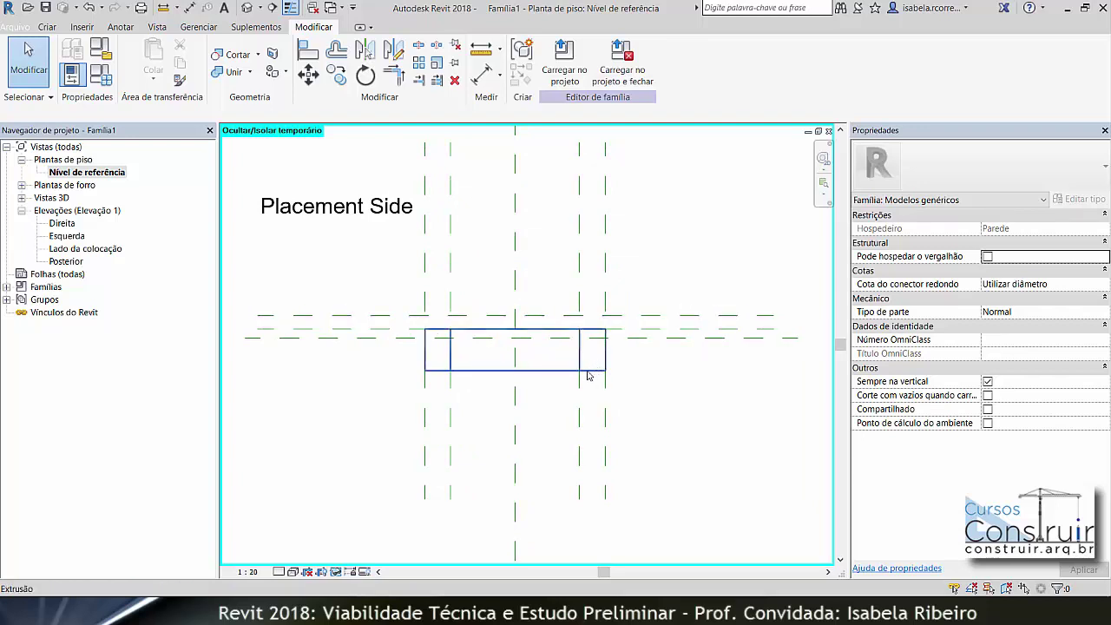
key("l")
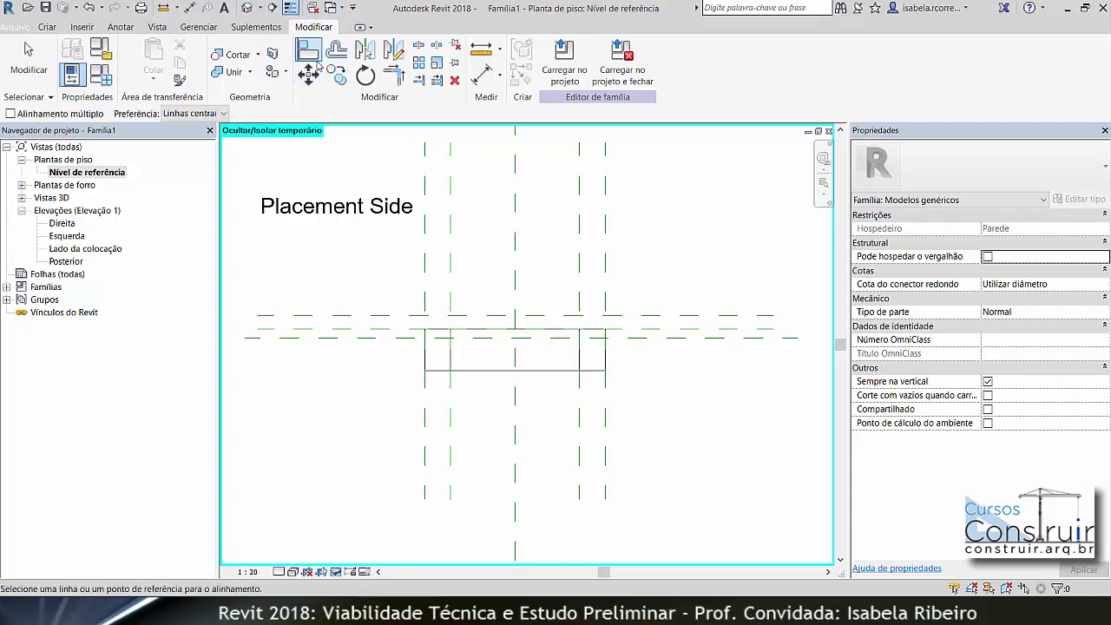
left_click(563, 317)
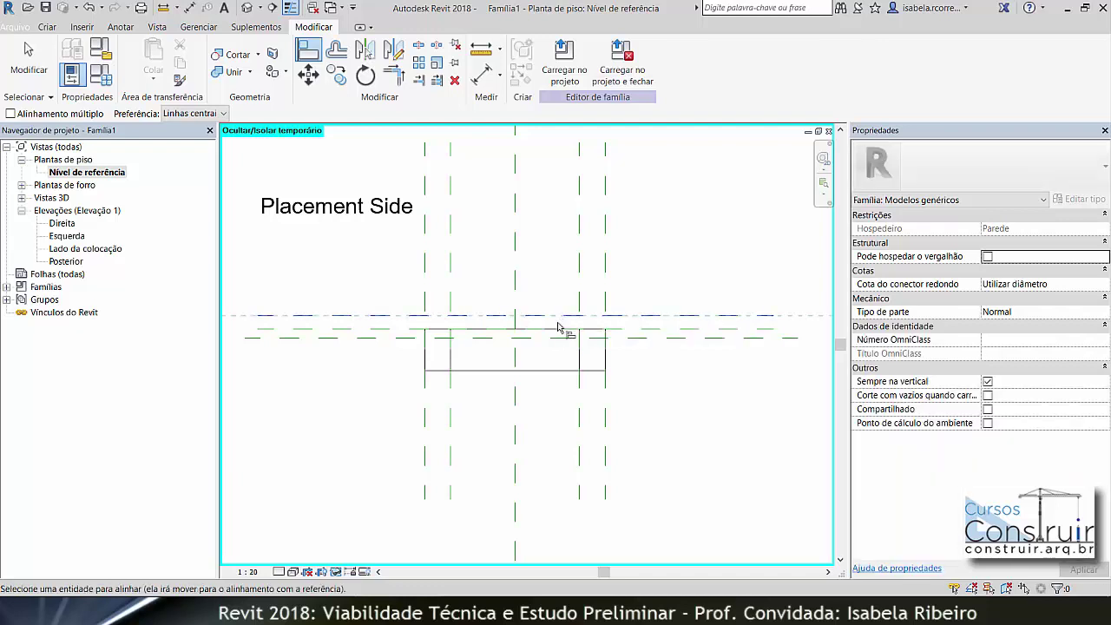
left_click(544, 374)
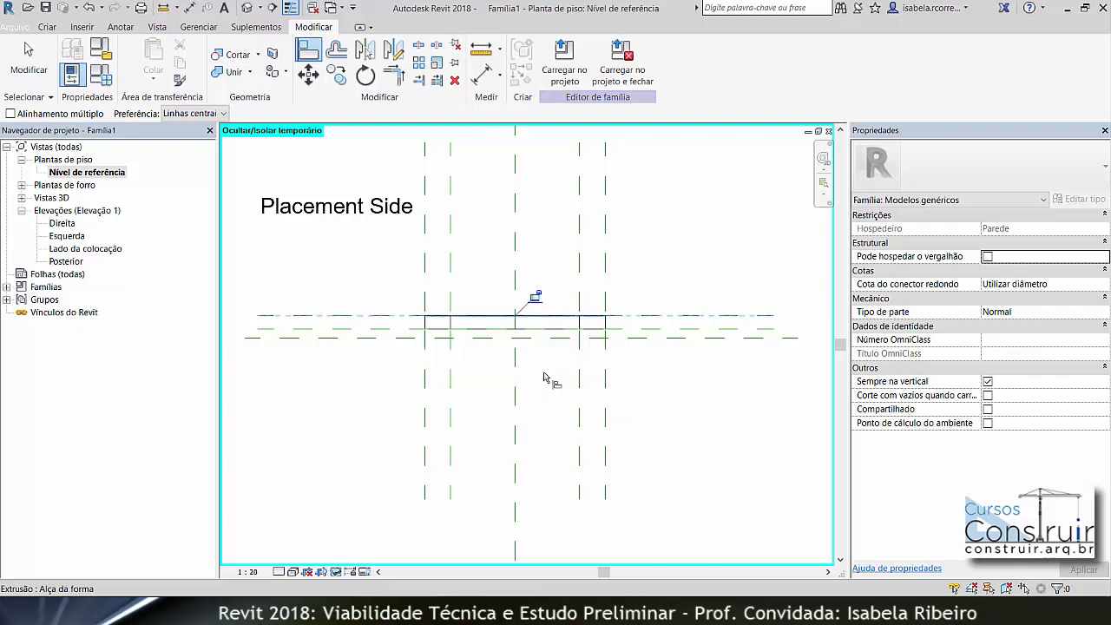
left_click(537, 299)
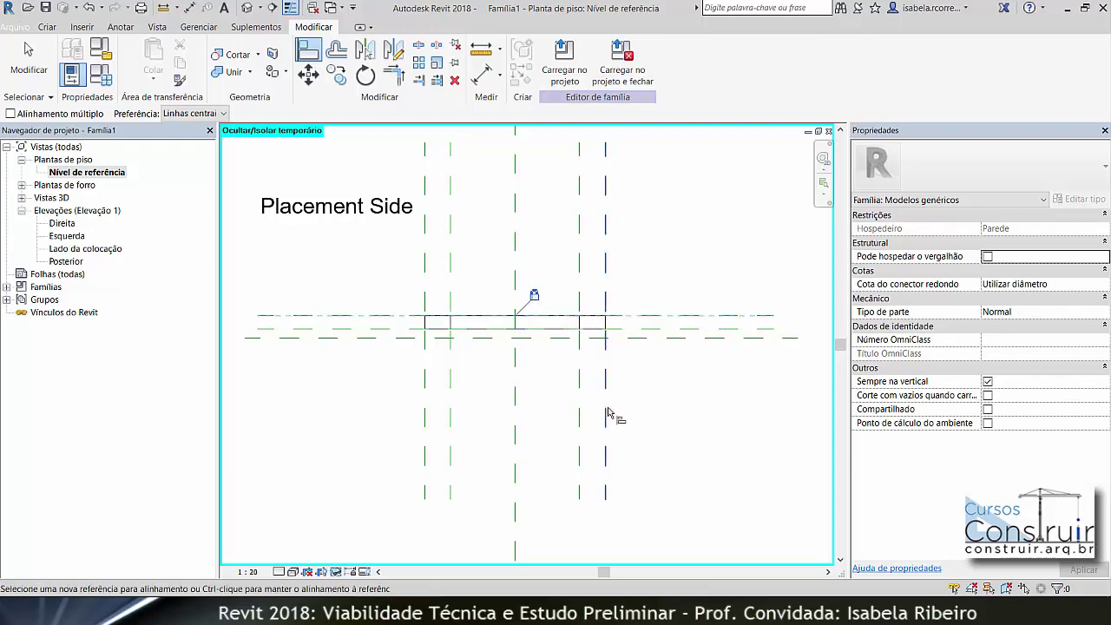
key("Escape")
key("Escape")
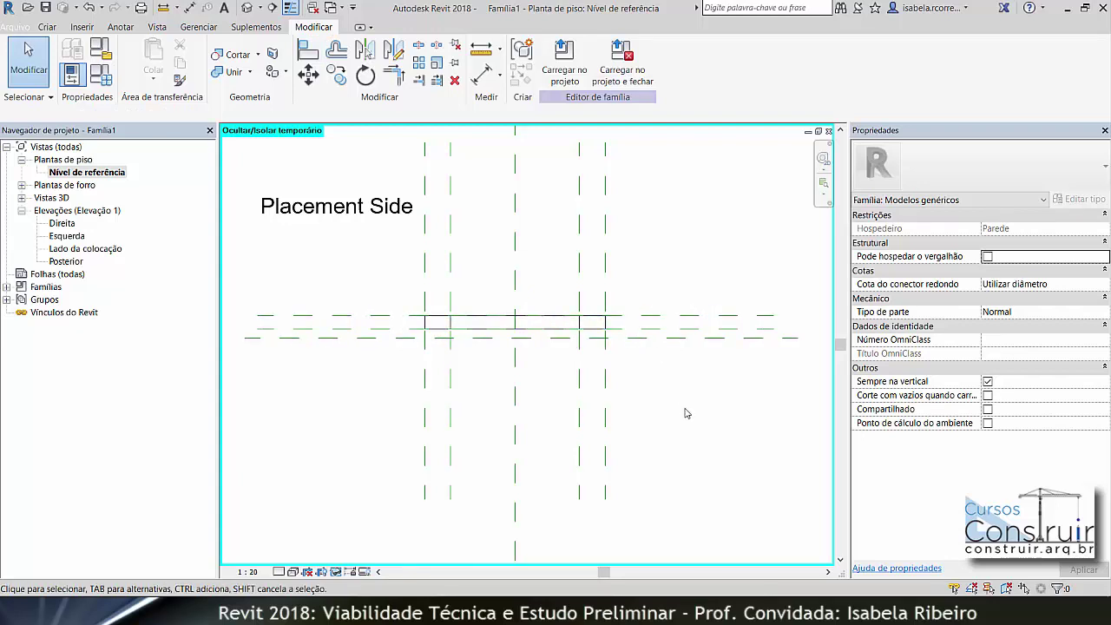
Add an aligned dimension between the Posterior plane and the offset reference plane, left of the frame.
left_click(190, 7)
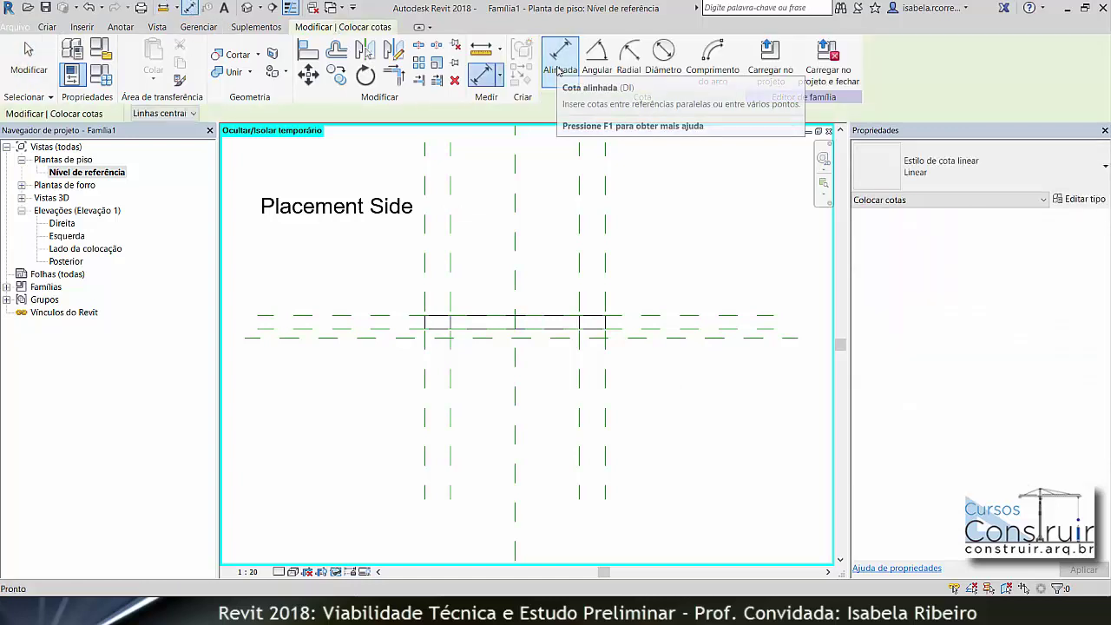
left_click(354, 325)
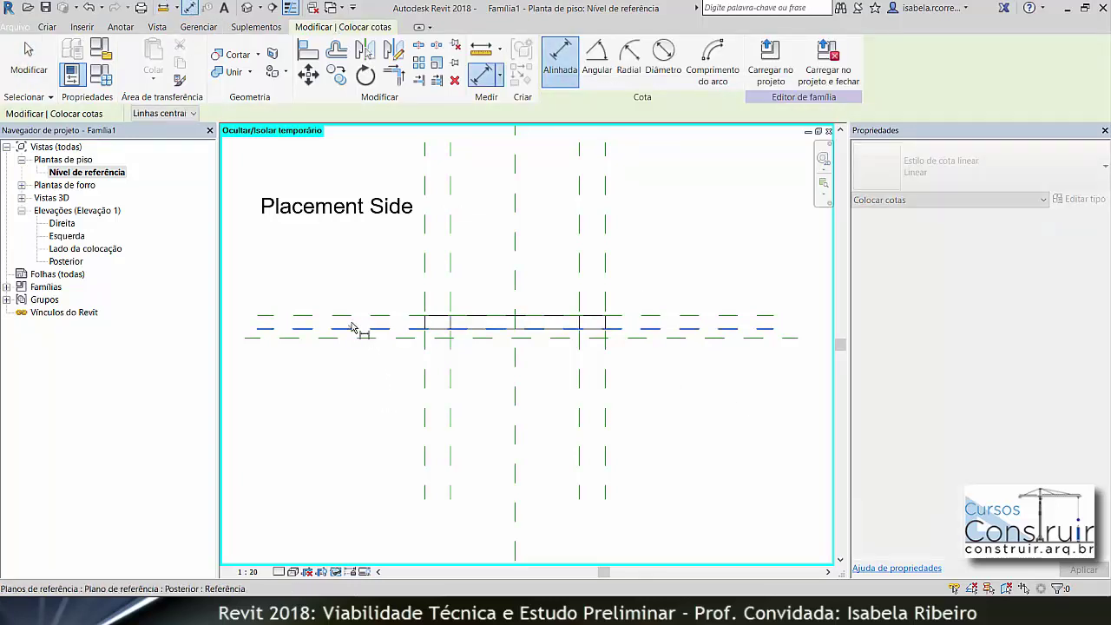
left_click(349, 319)
left_click(341, 274)
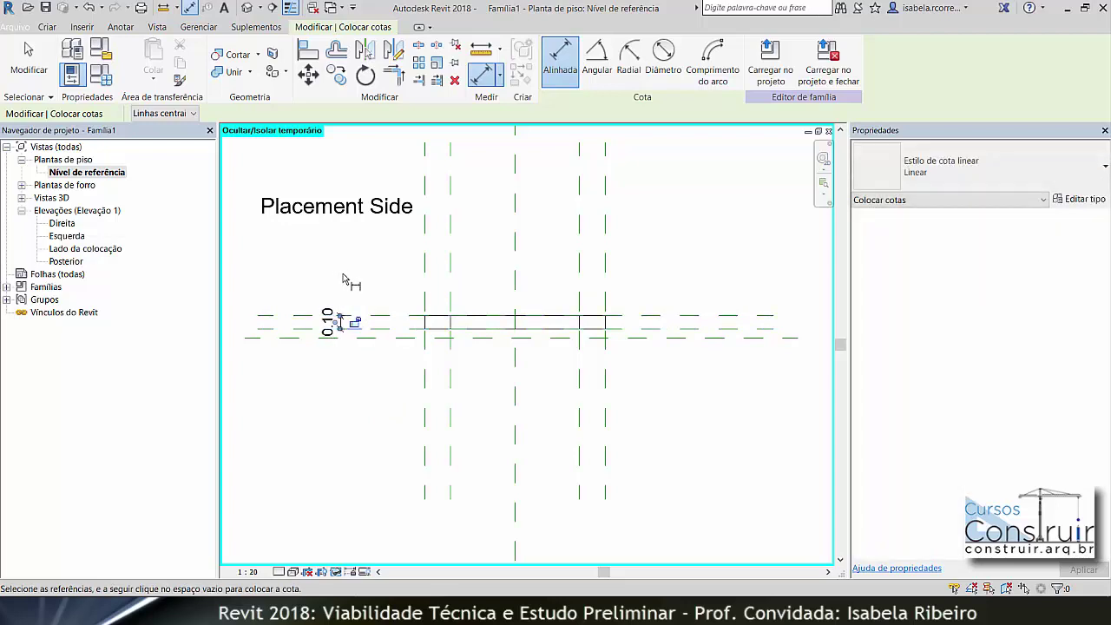
key("Escape")
key("Escape")
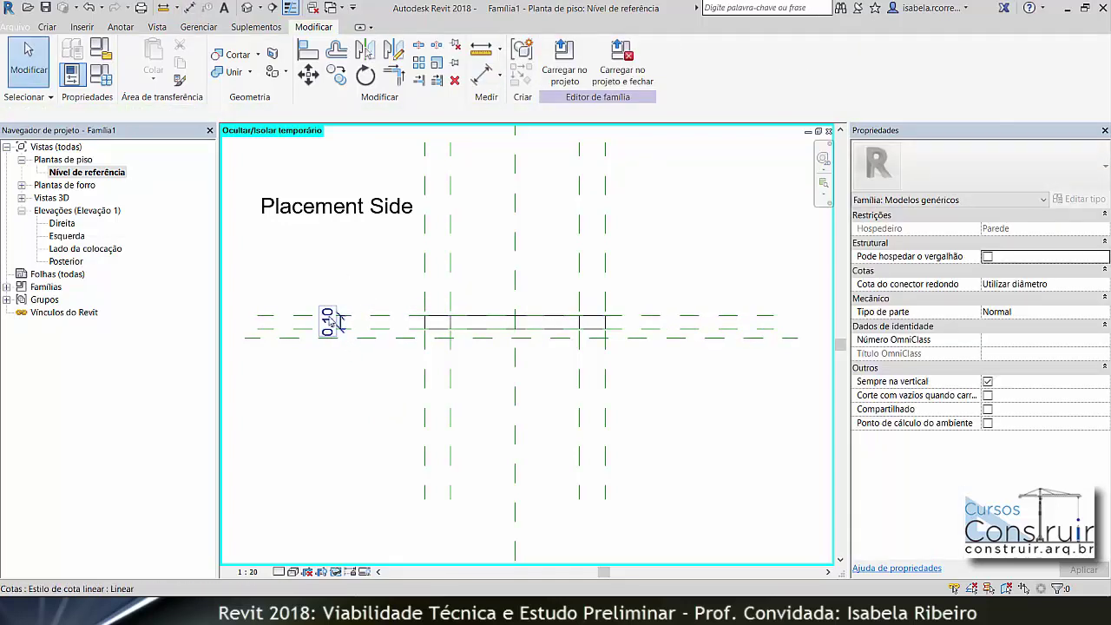
Label the 0.10 dimension beside the Posterior plane with a new family type parameter named MOLDURA_ESPESSURA.
left_click(331, 321)
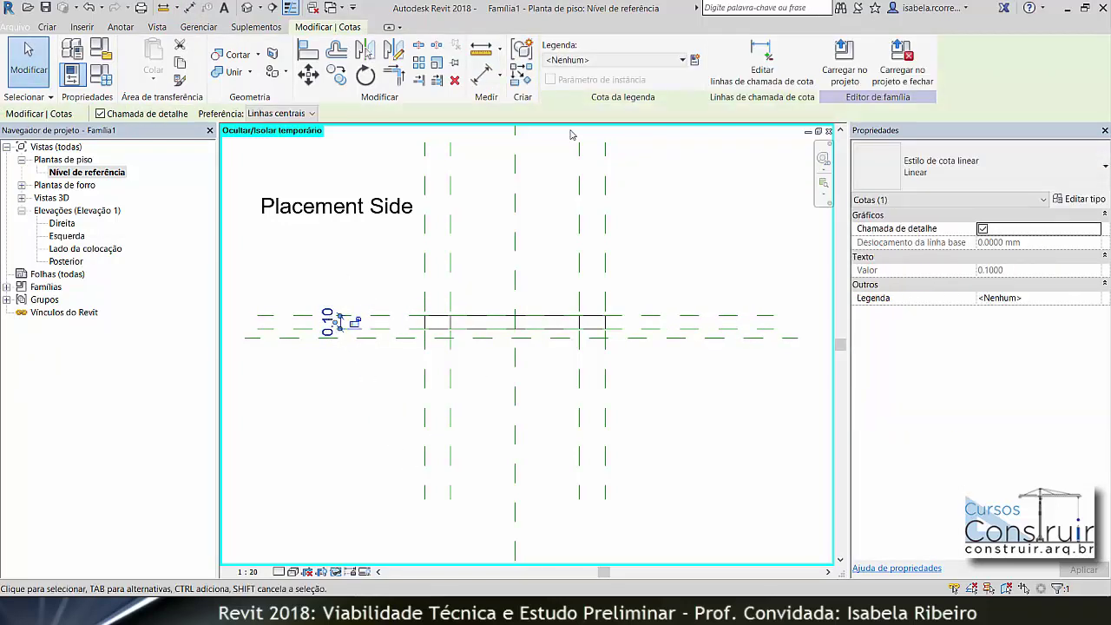
left_click(696, 61)
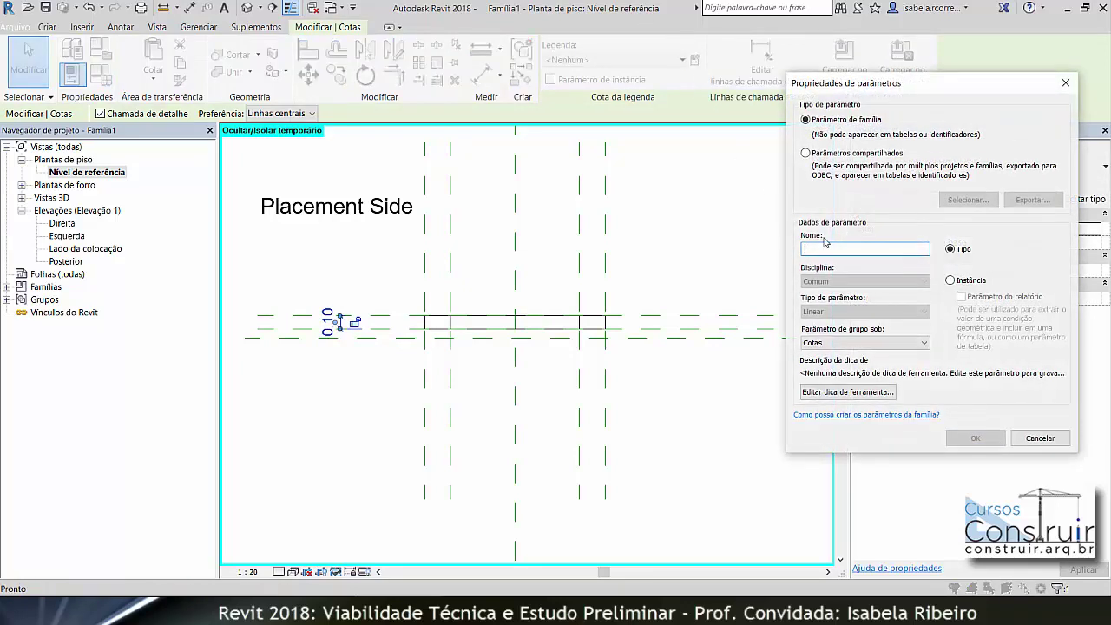
type("MOLDURA_ESPESSURA")
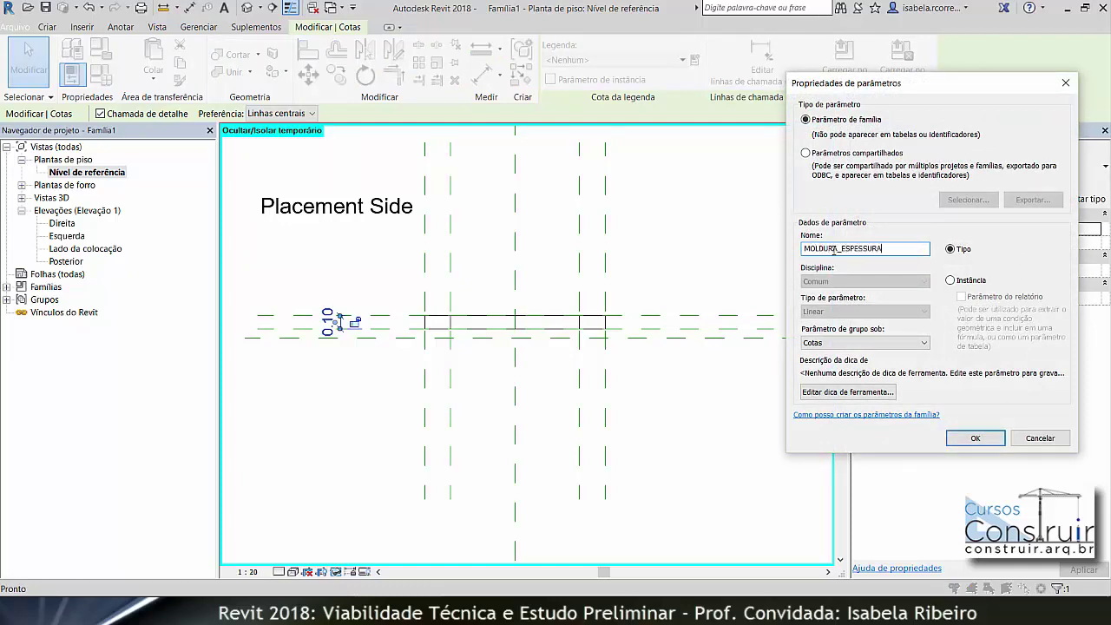
left_click(975, 438)
left_click(393, 289)
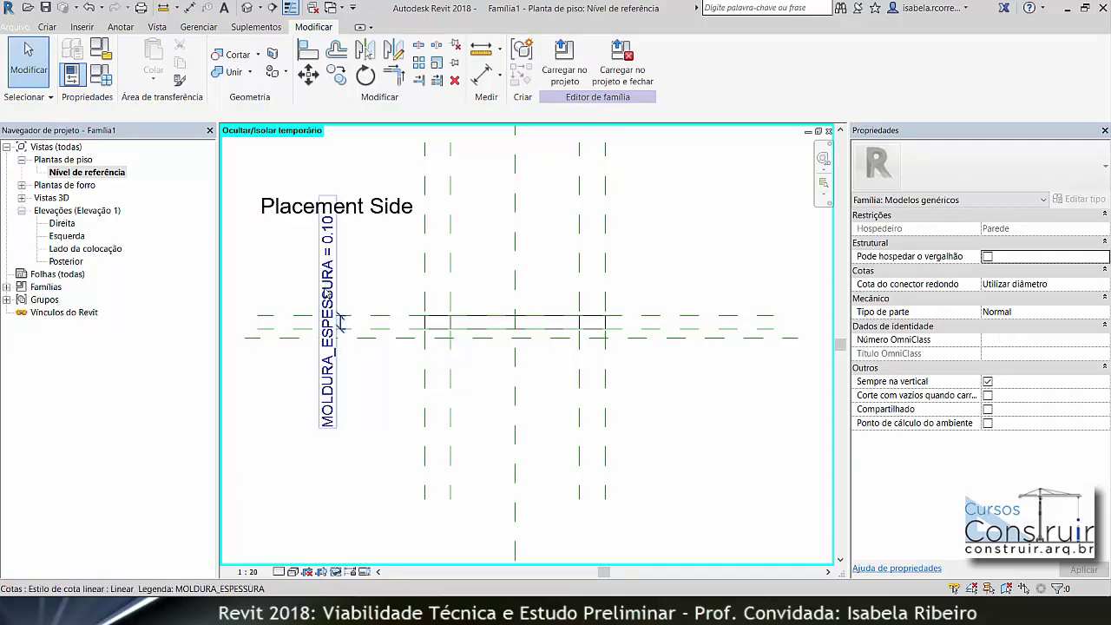
Test the frame's depth in the family types by applying MOLDURA_ESPESSURA values of 0.2 and 0.4.
left_click(103, 78)
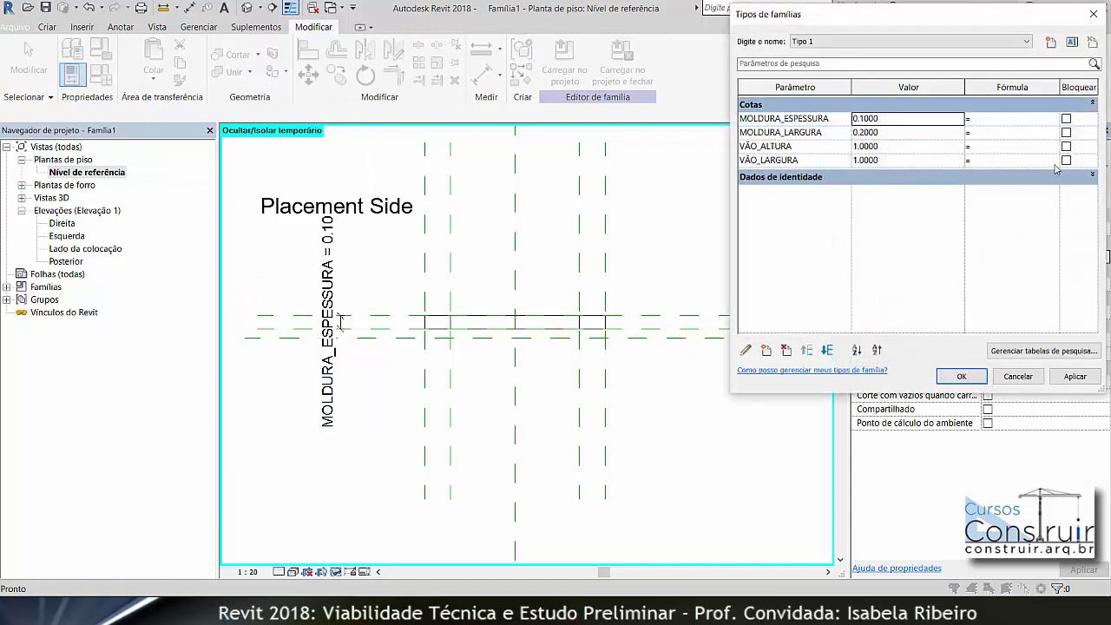
left_click(905, 122)
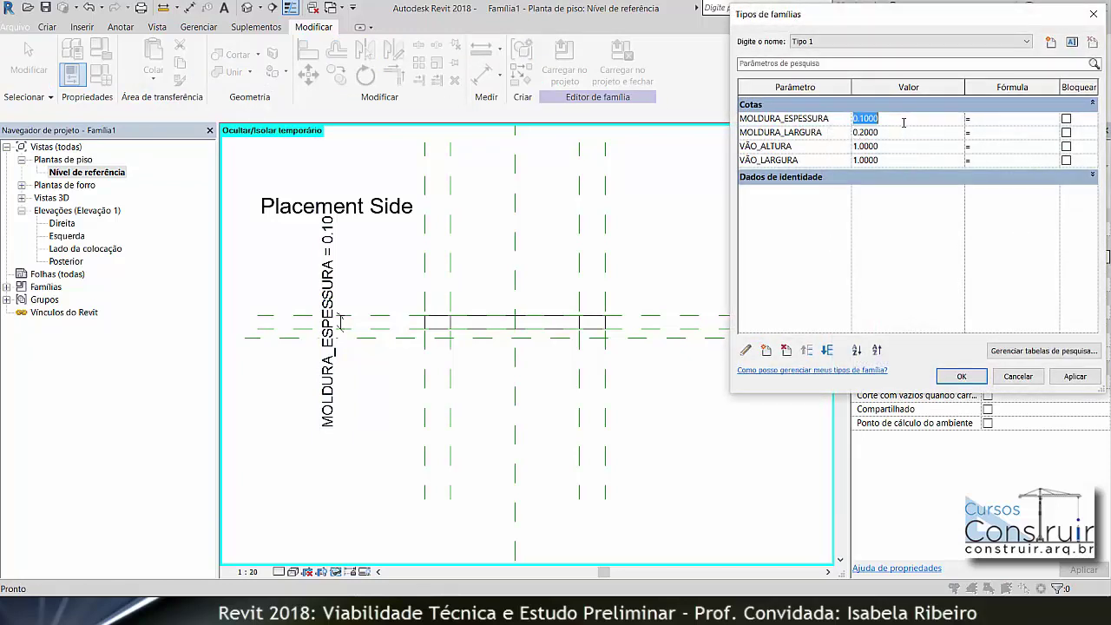
left_click_drag(903, 122, 863, 132)
type("2")
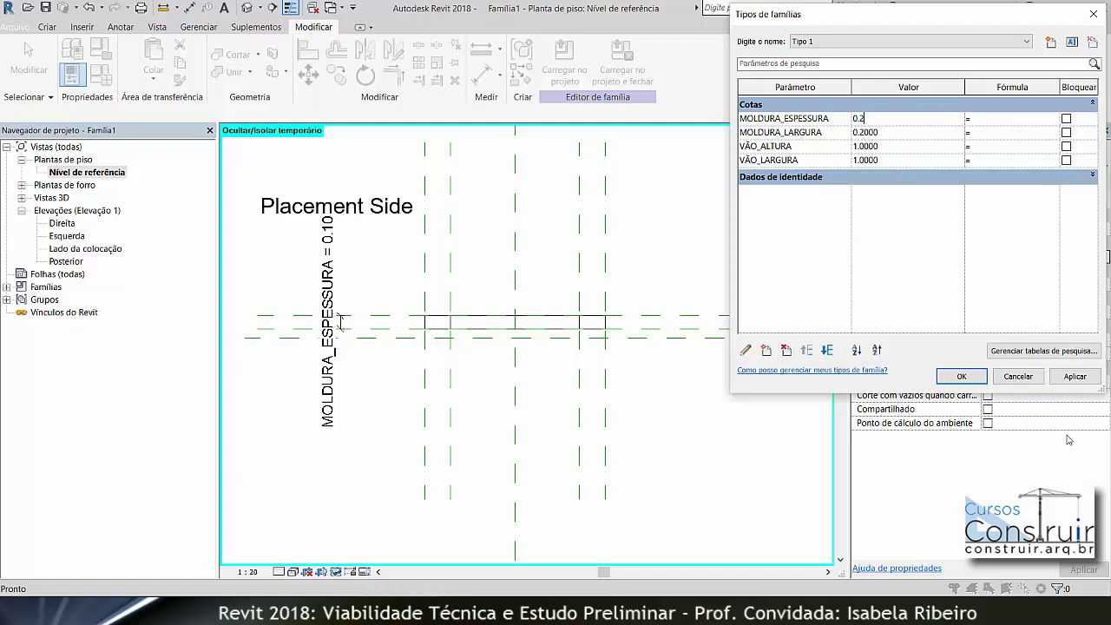
left_click(1075, 376)
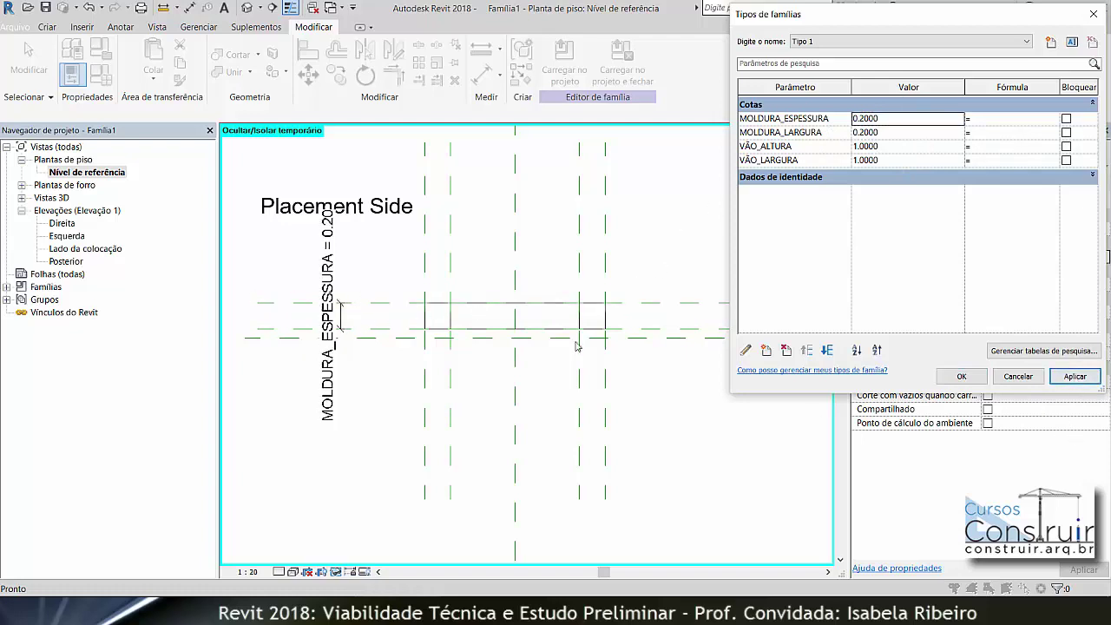
left_click(892, 124)
left_click_drag(878, 122, 861, 124)
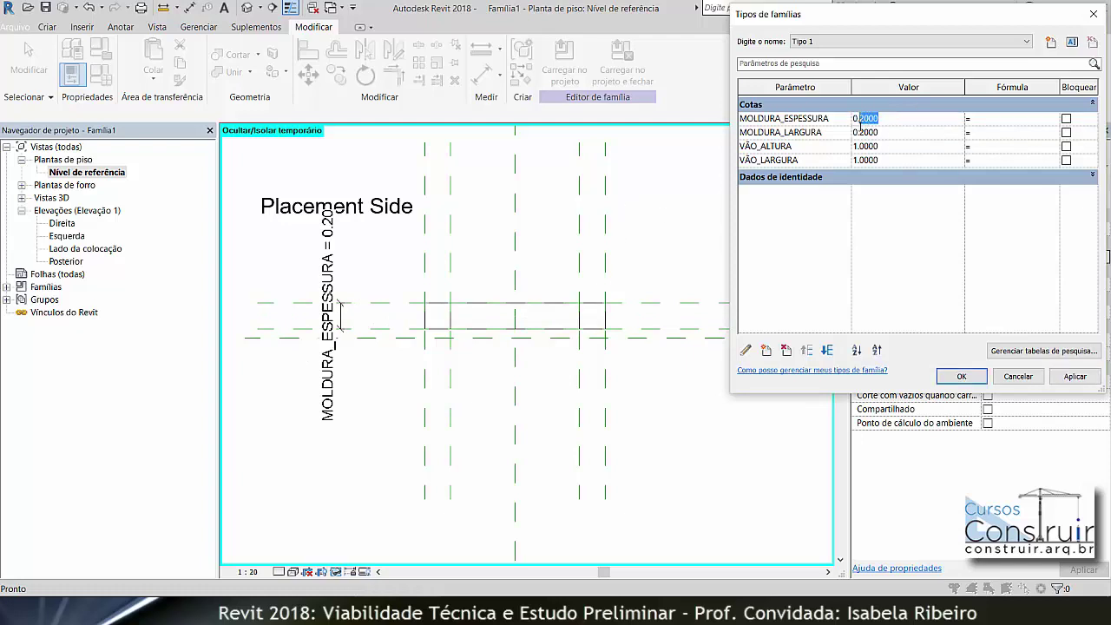
type("4")
left_click(1073, 378)
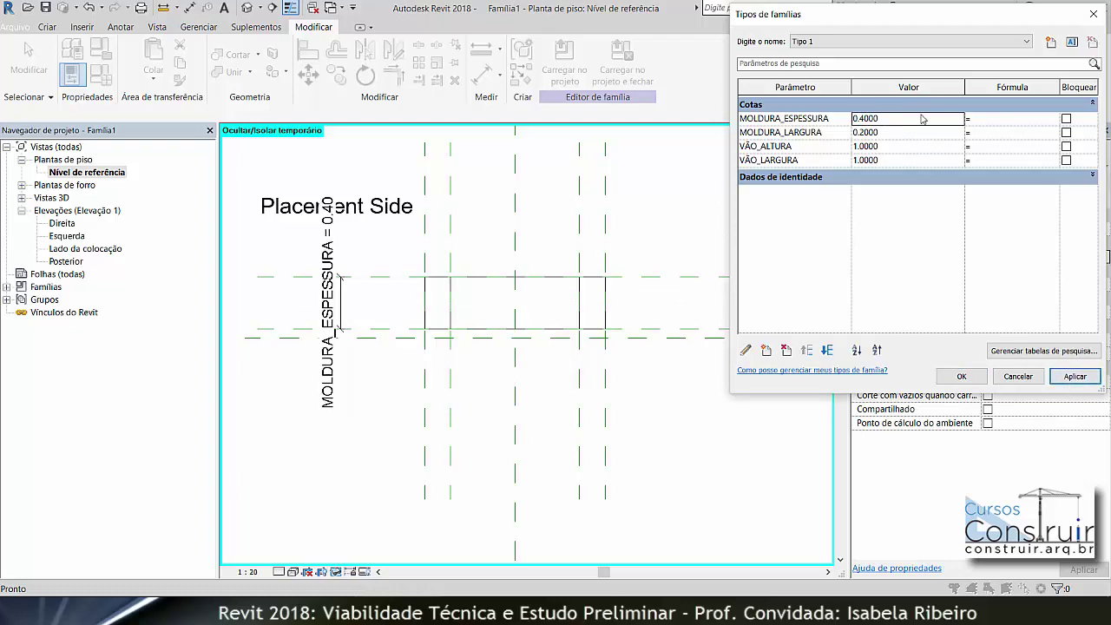
Set MOLDURA_ESPESSURA to 0.05 and accept the family types.
left_click_drag(904, 118, 861, 123)
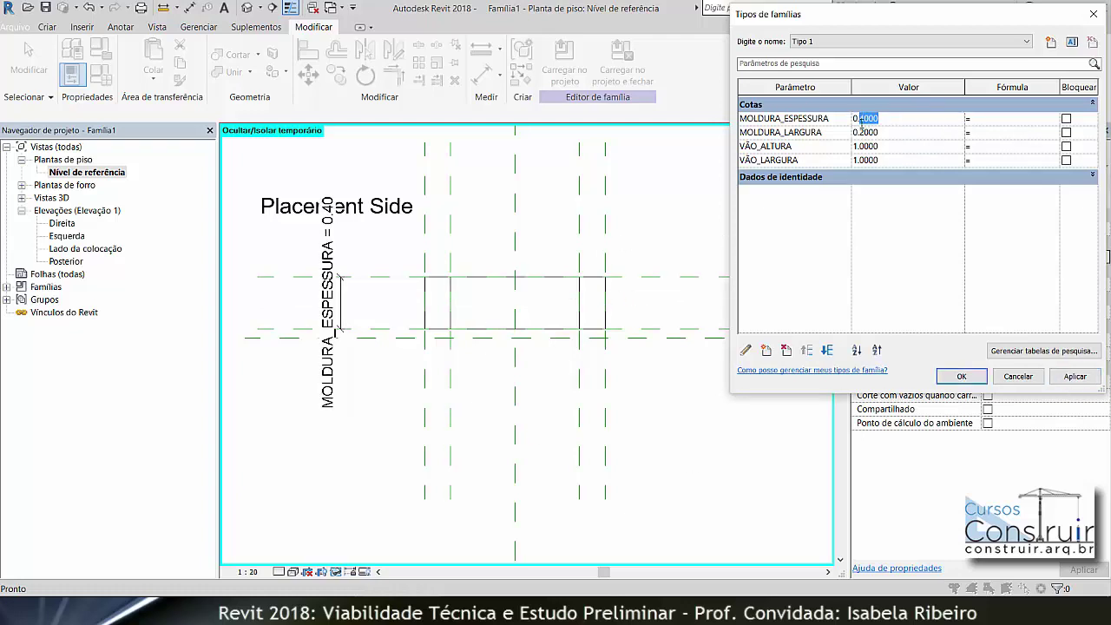
type("0")
left_click(1075, 376)
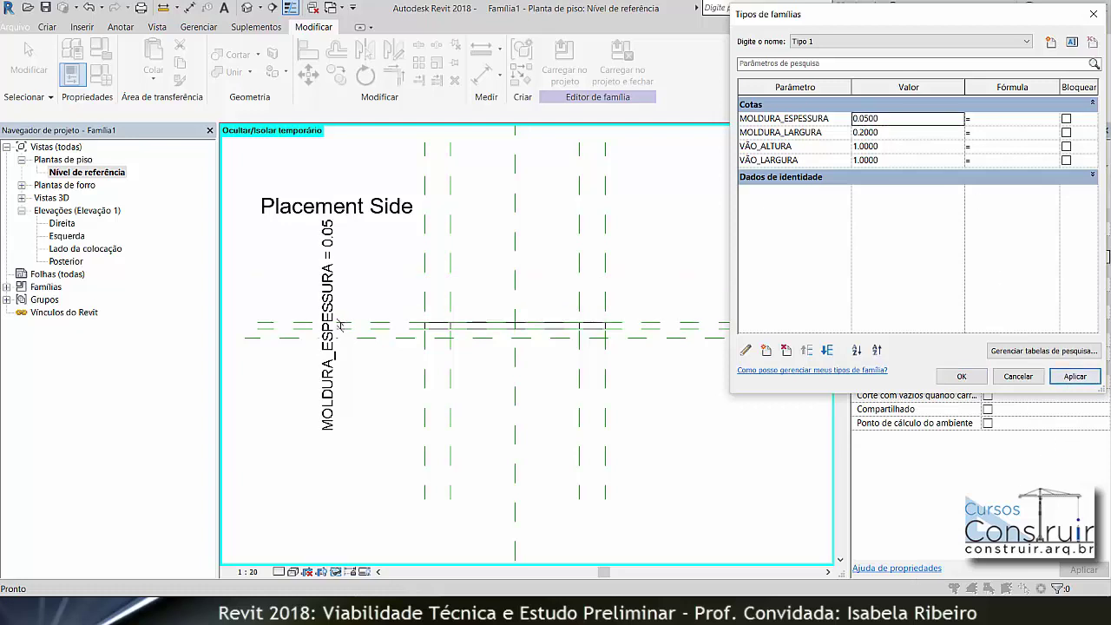
left_click(961, 376)
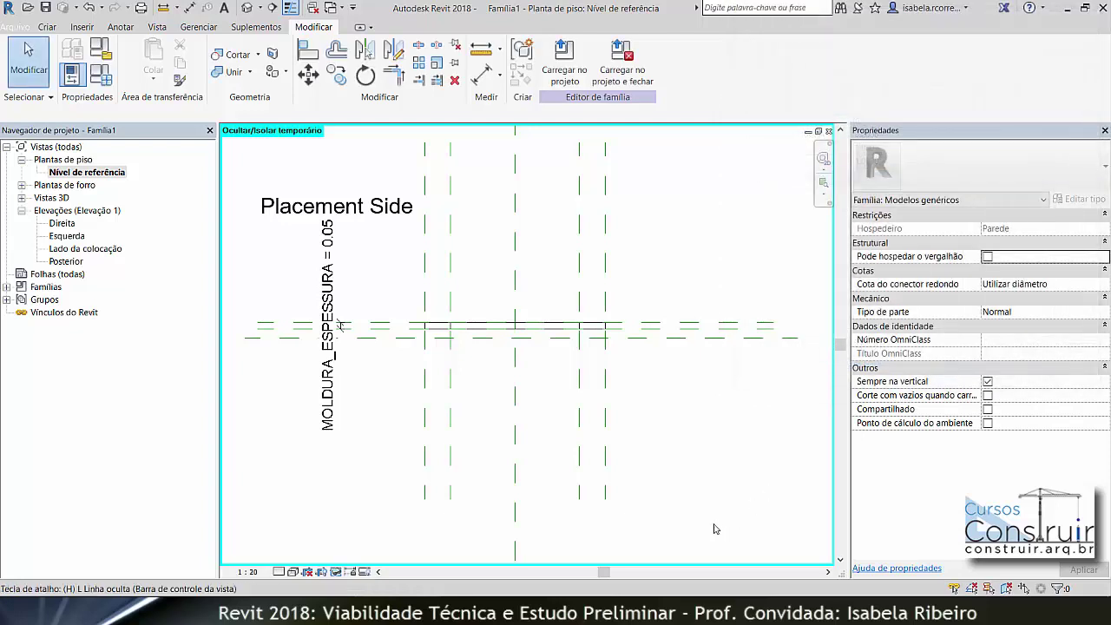
Reset temporary hide/isolate in the reference-level plan and the Lado da colocação elevation, giving the plan the Realista visual style.
key("h")
key("r")
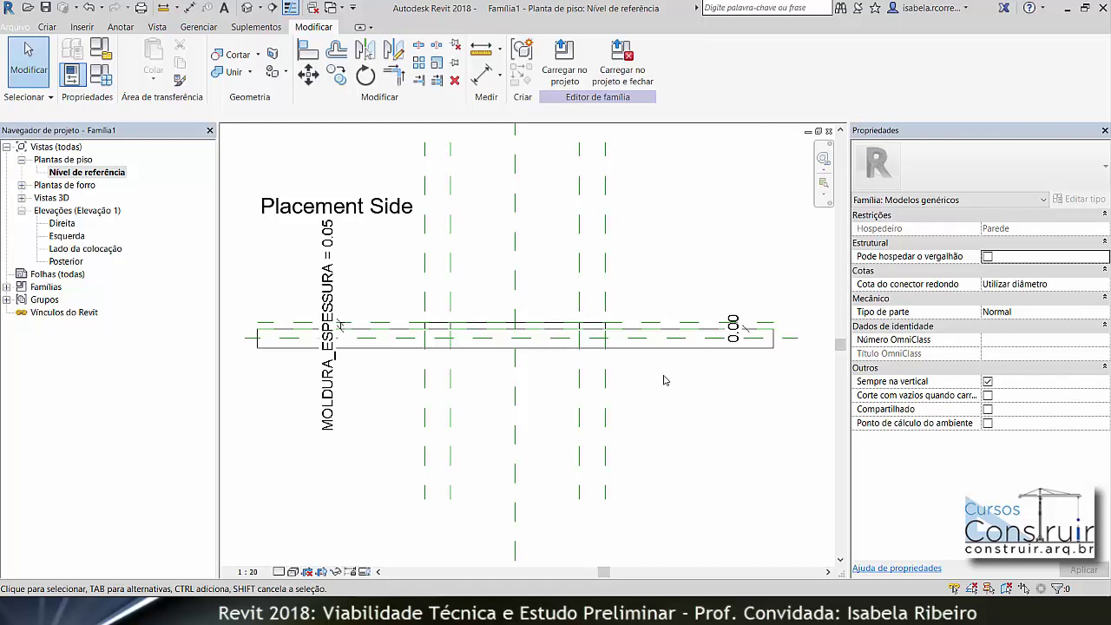
left_click(293, 572)
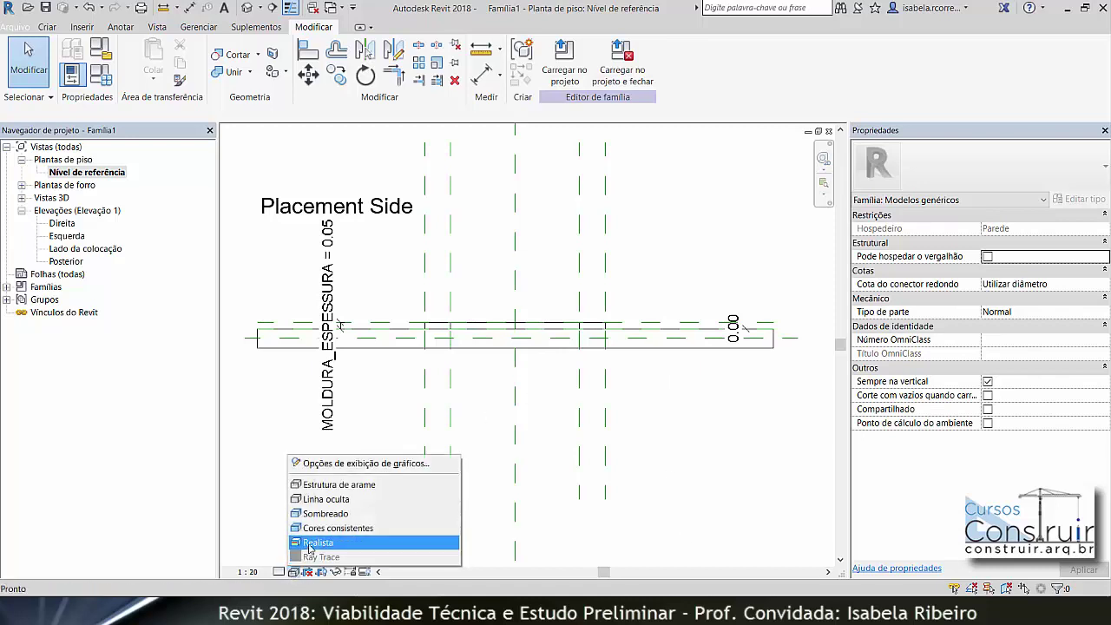
left_click(310, 543)
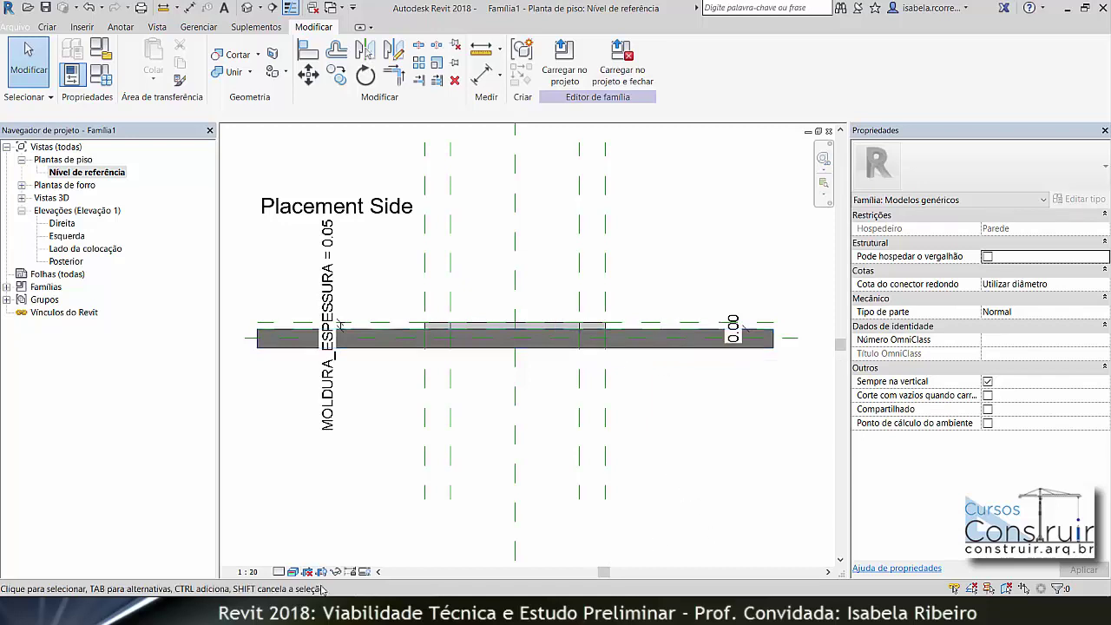
double_click(90, 249)
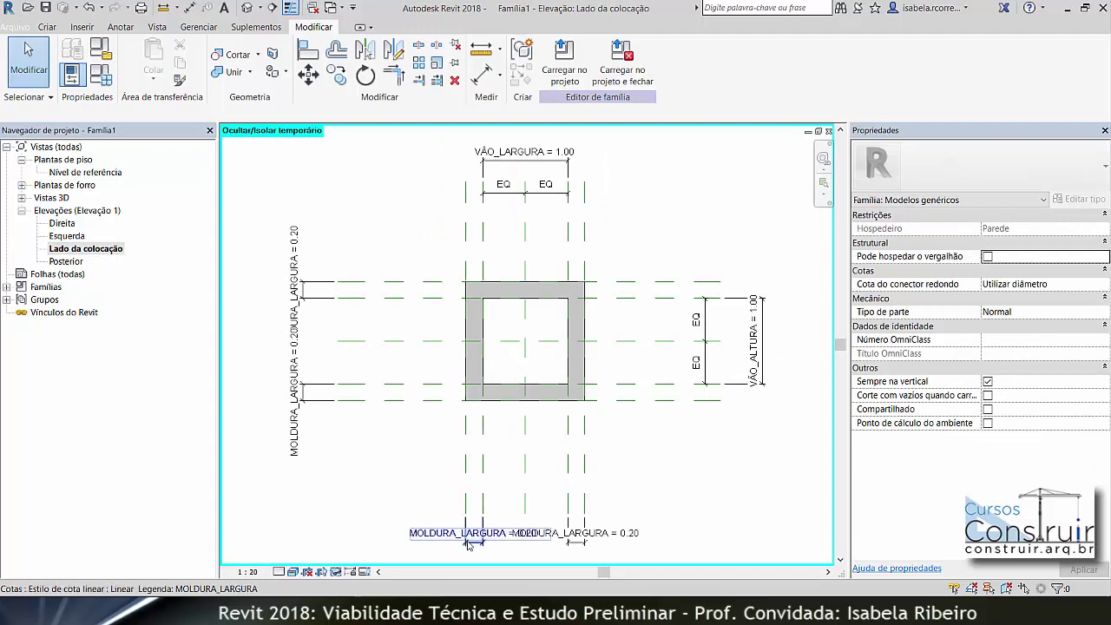
key("r")
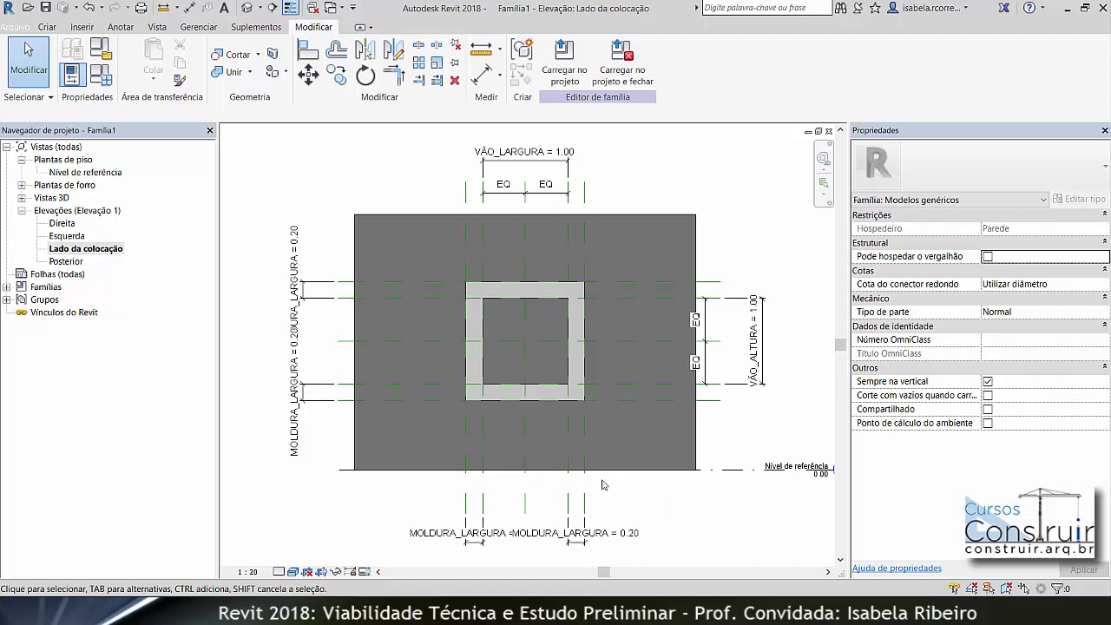
Associate the frame extrusion's material with a new type parameter MOLDURA_MATERIAL and check it in the family types.
left_click(553, 398)
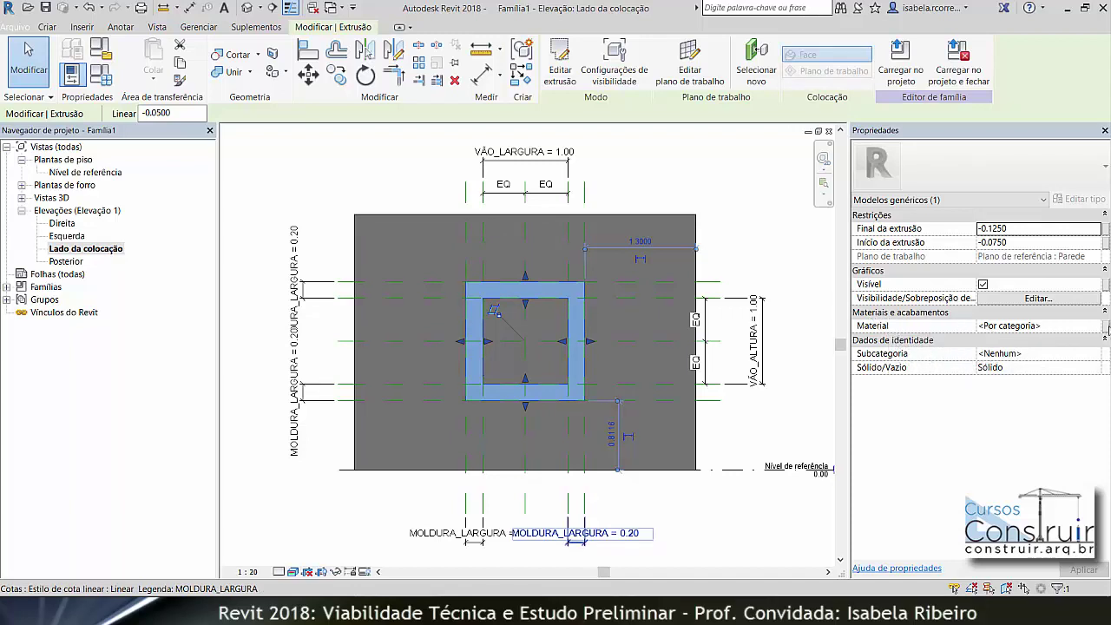
left_click(1107, 326)
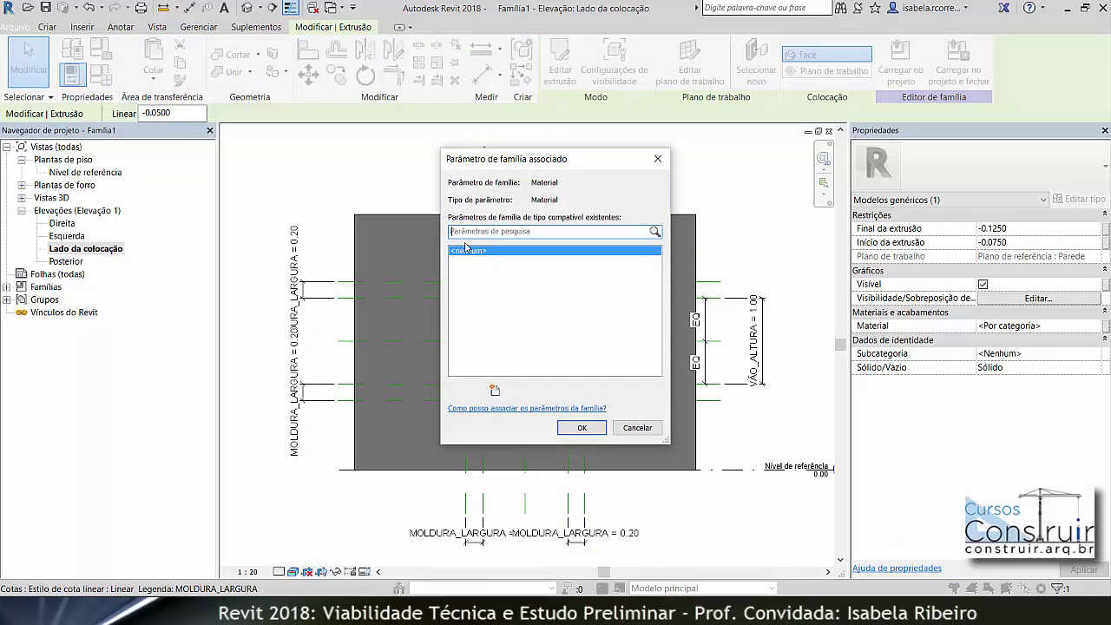
left_click(494, 392)
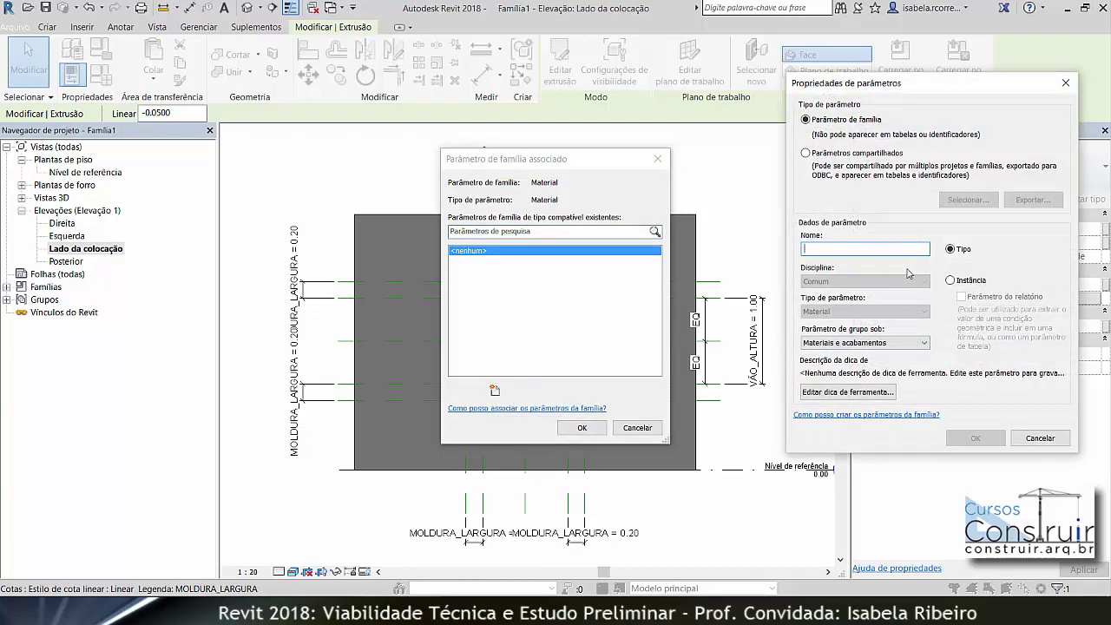
type("MOLDURA_MATERIAL")
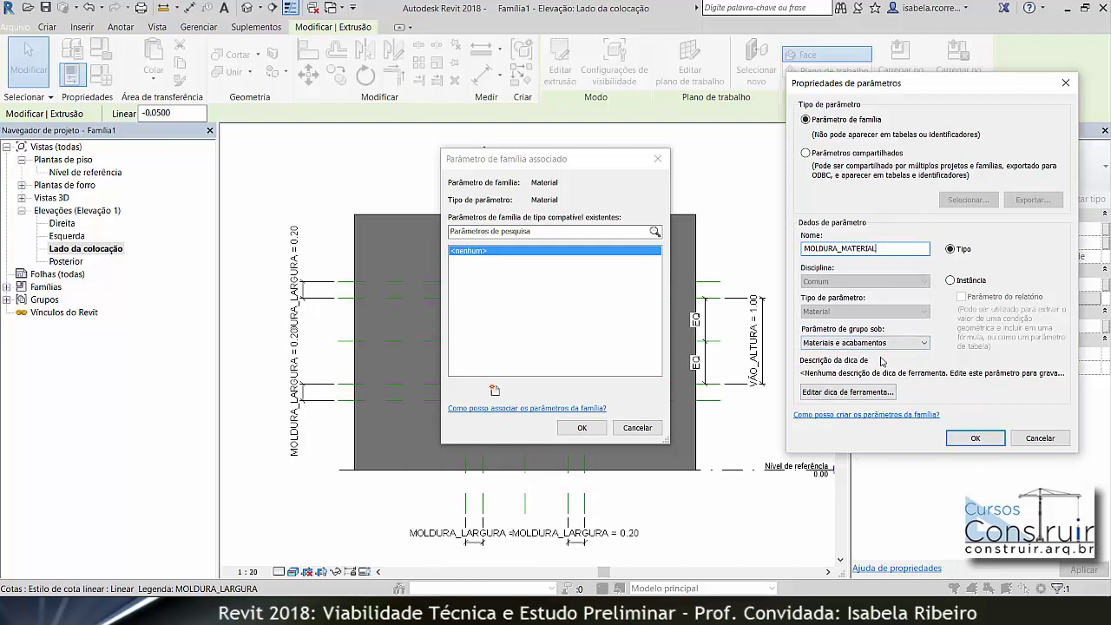
left_click(976, 437)
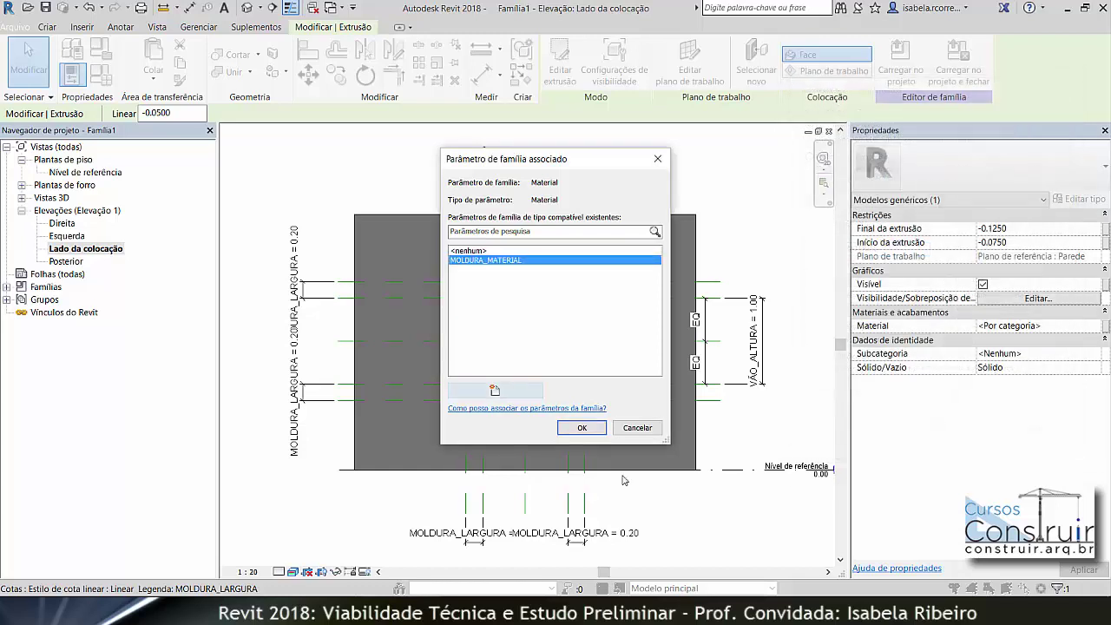
left_click(580, 428)
left_click(759, 437)
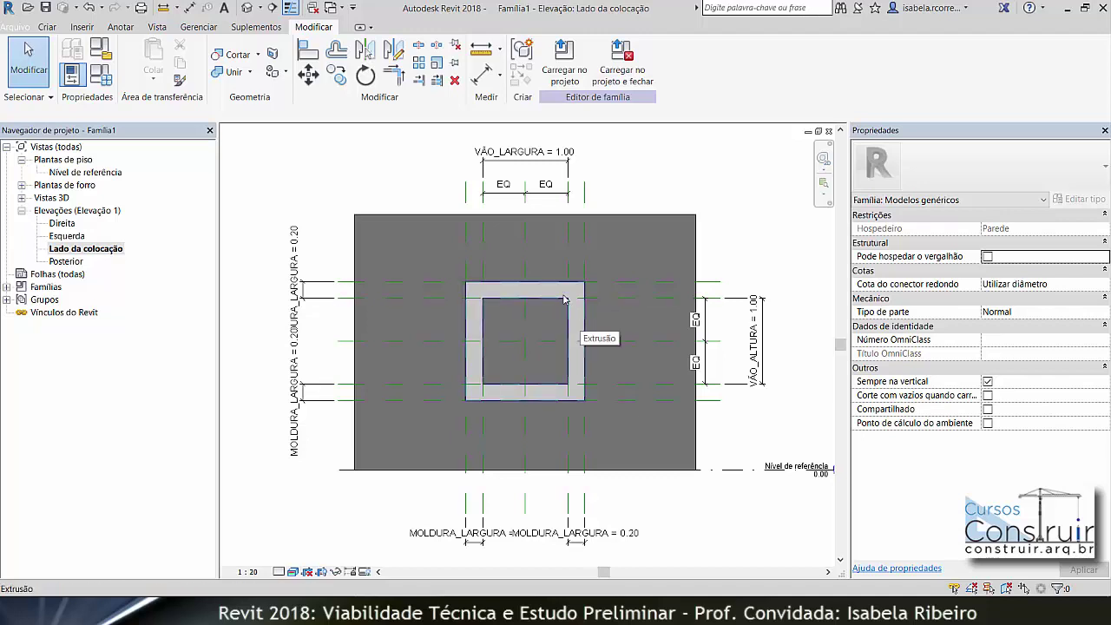
left_click(99, 85)
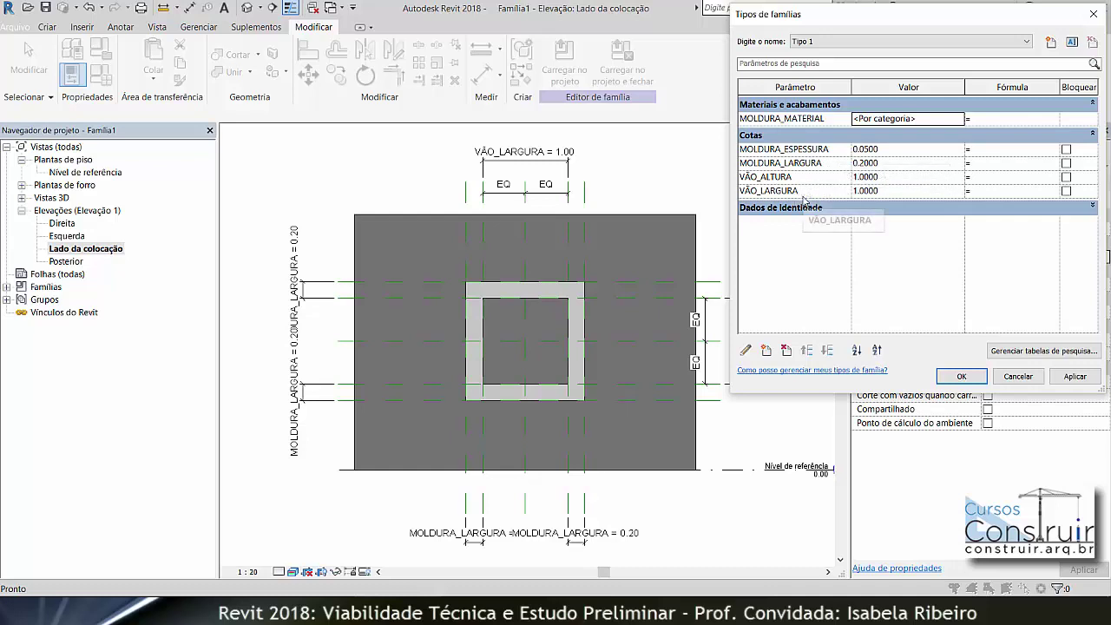
left_click(961, 377)
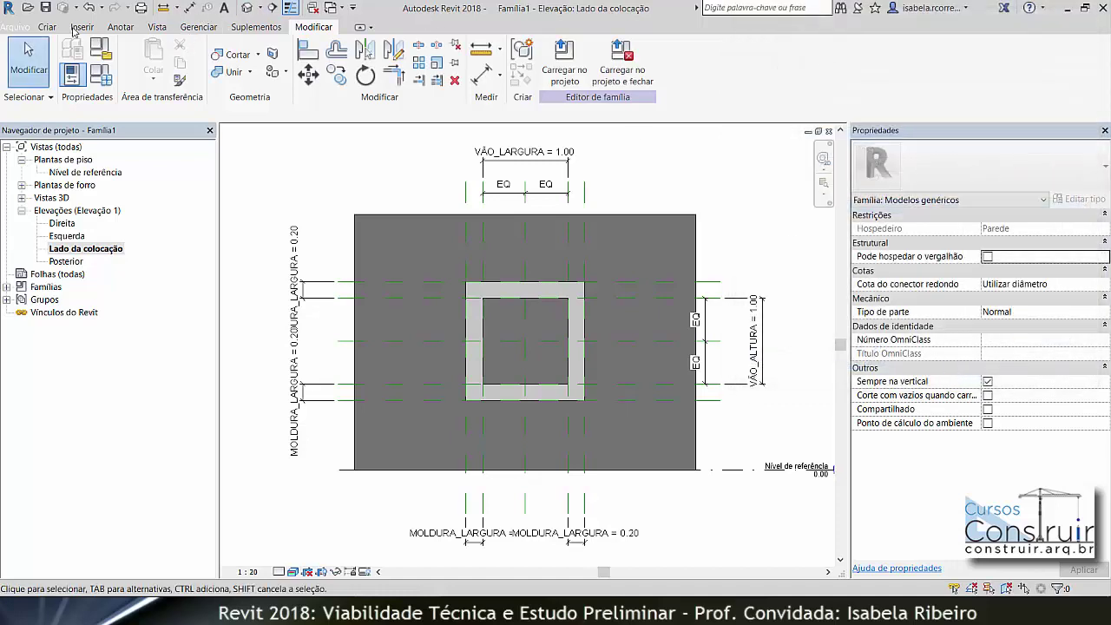
Save the family as MOLDURA_SIMPLES in the _Revit 2018 - Viabilidade folder.
left_click(18, 26)
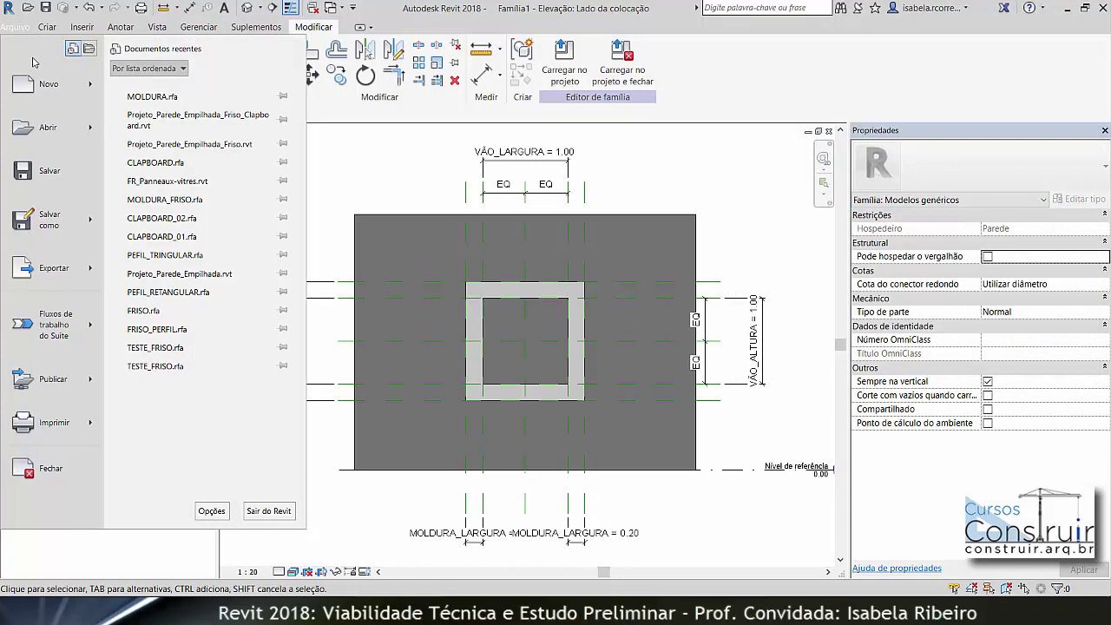
mouse_move(62, 224)
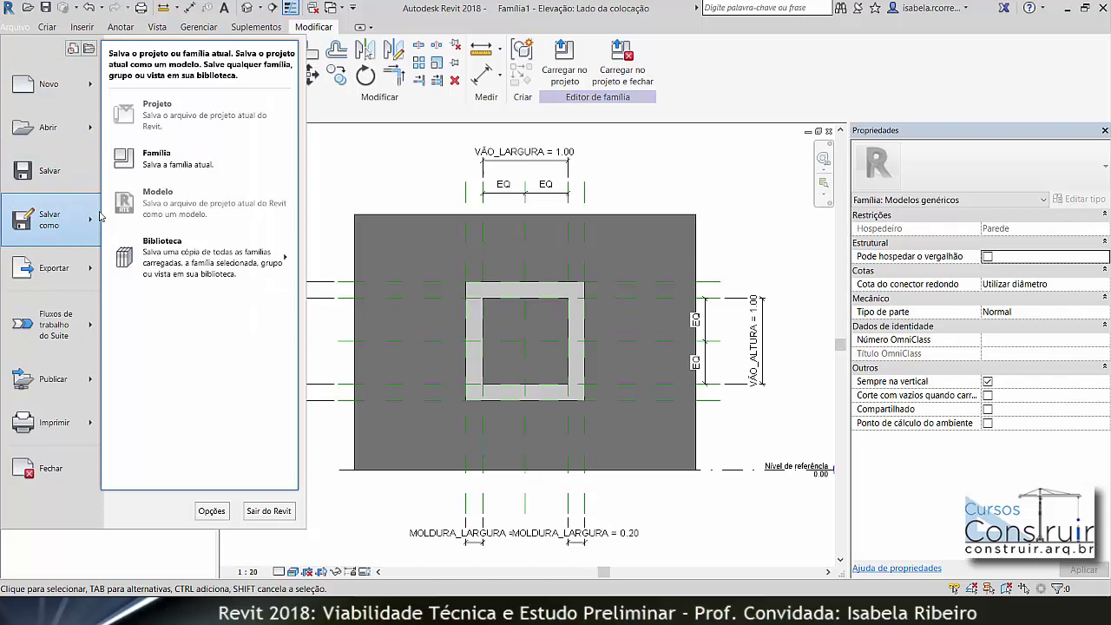
left_click(177, 154)
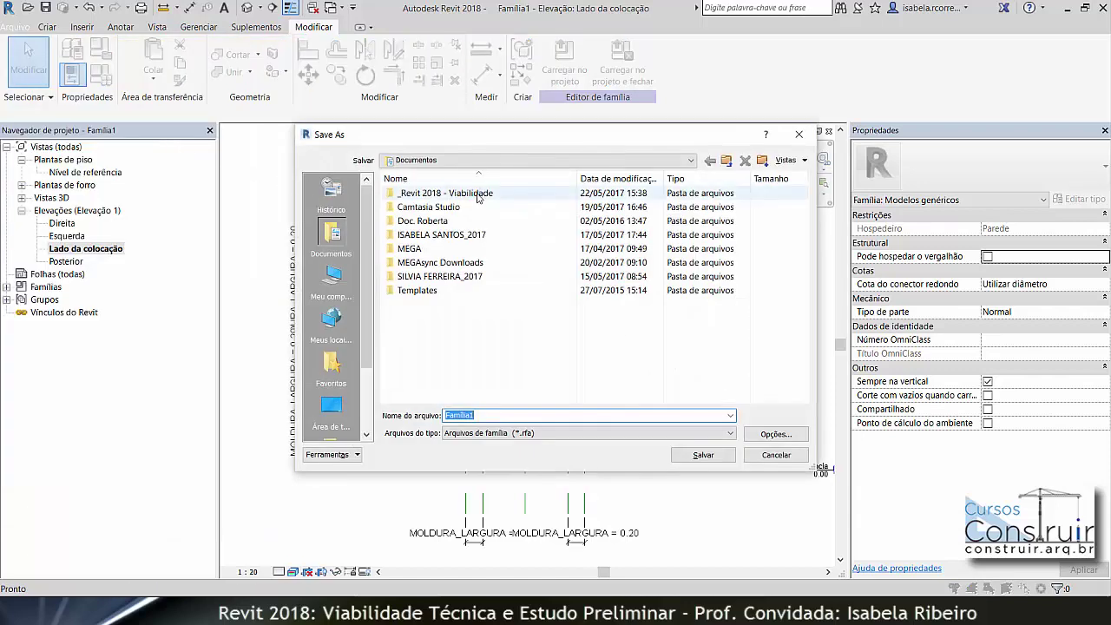
double_click(477, 193)
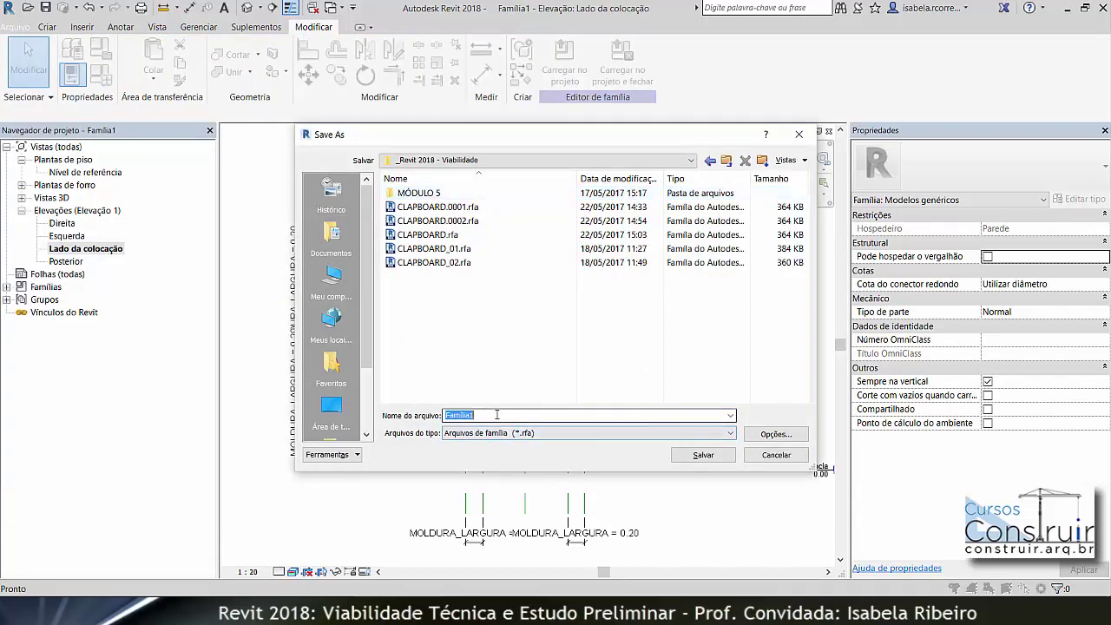
type("MOLDURA_SIMPLES")
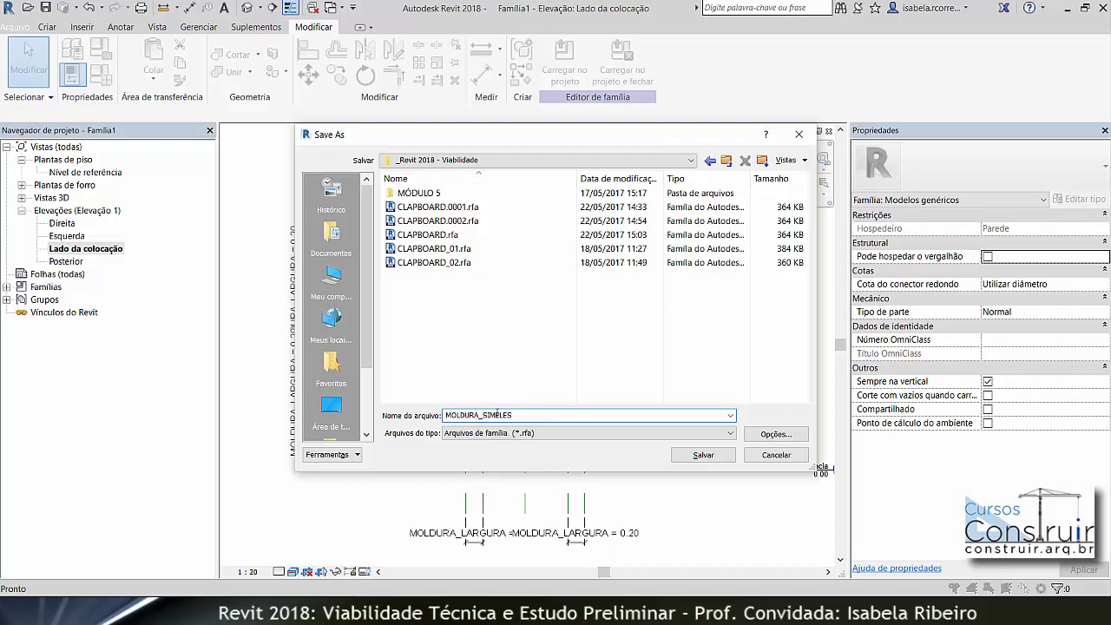
left_click(703, 455)
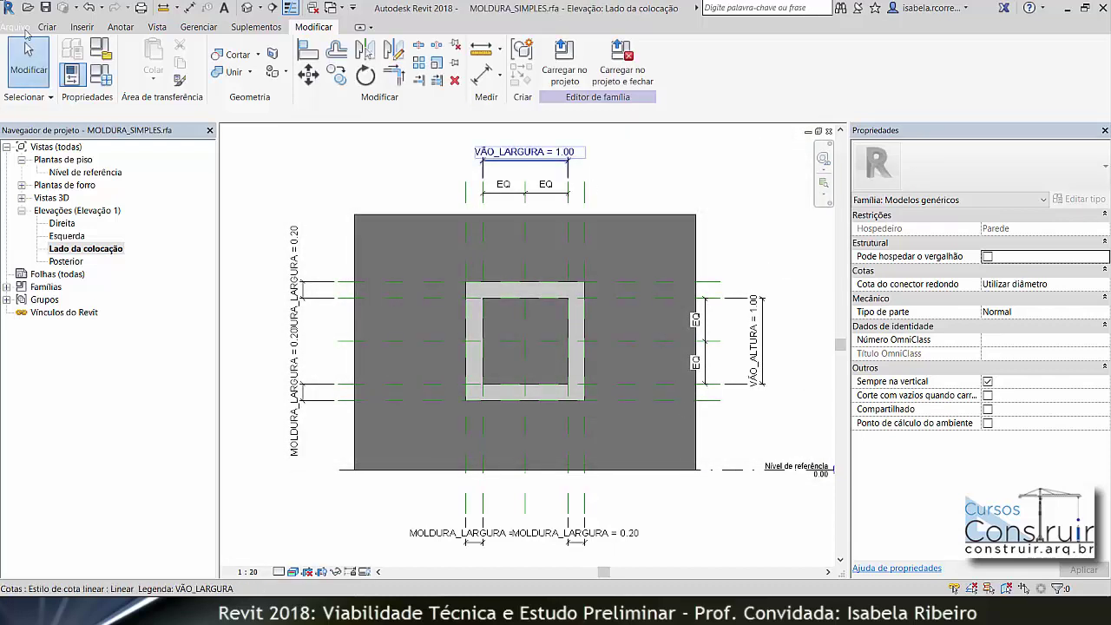
Load the MOLDURA_SIMPLES family into the open project.
left_click(17, 27)
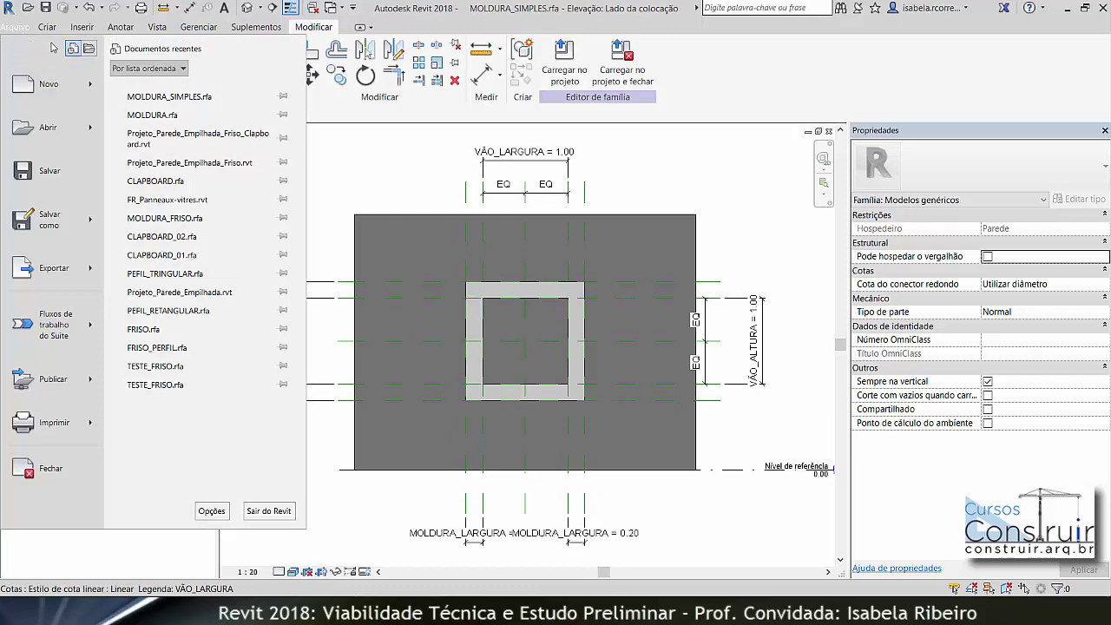
left_click(674, 135)
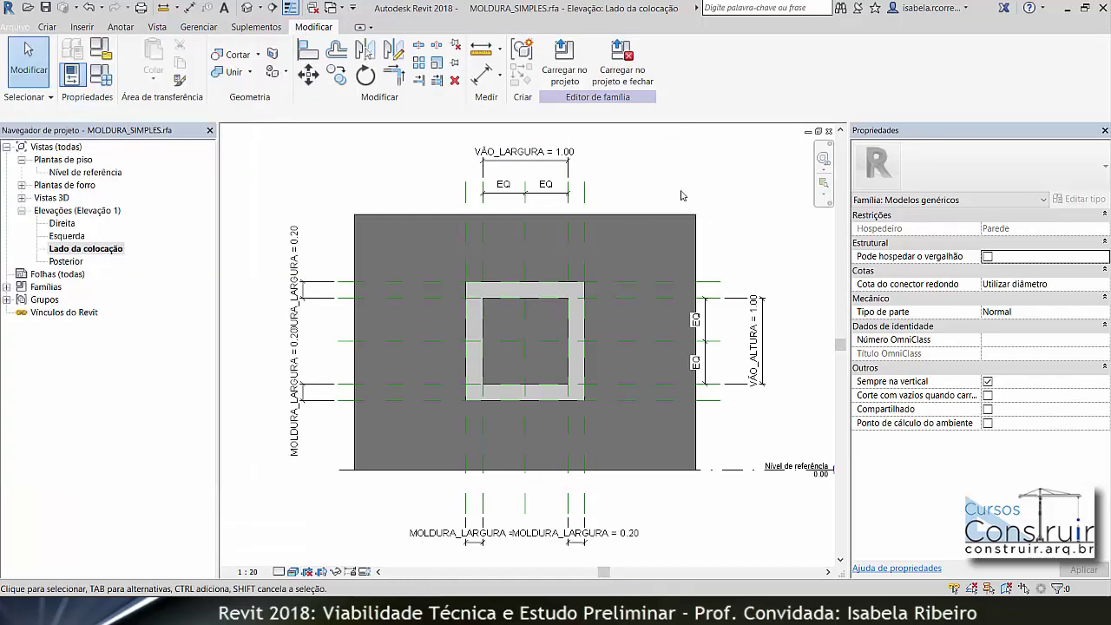
left_click(561, 76)
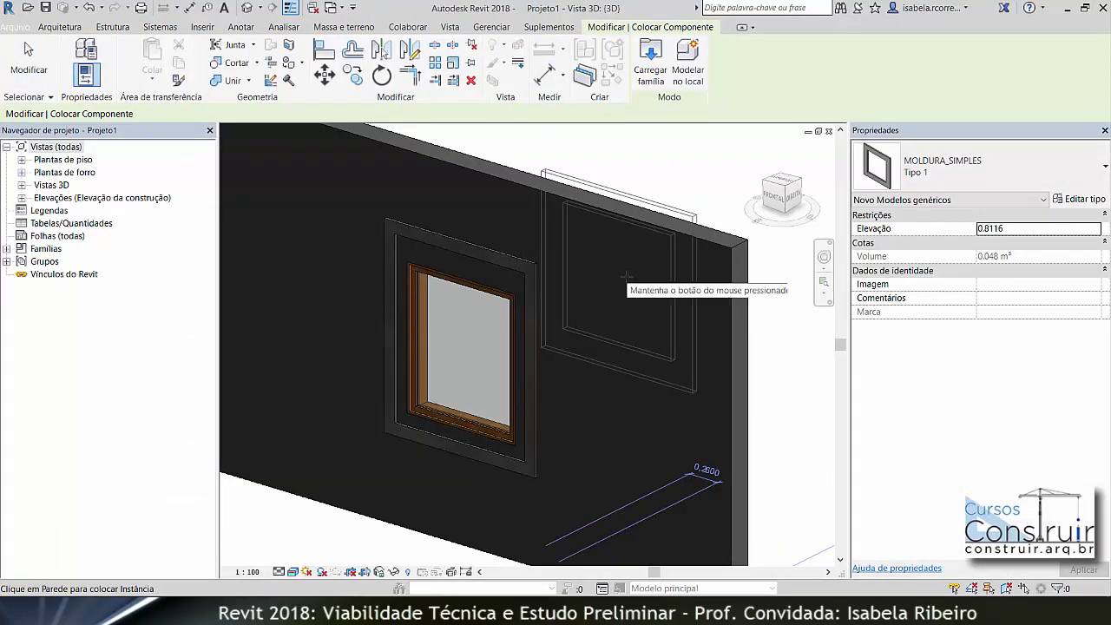
Place a MOLDURA_SIMPLES frame on the wall face beside the existing window.
scroll(653, 339, "down", 3)
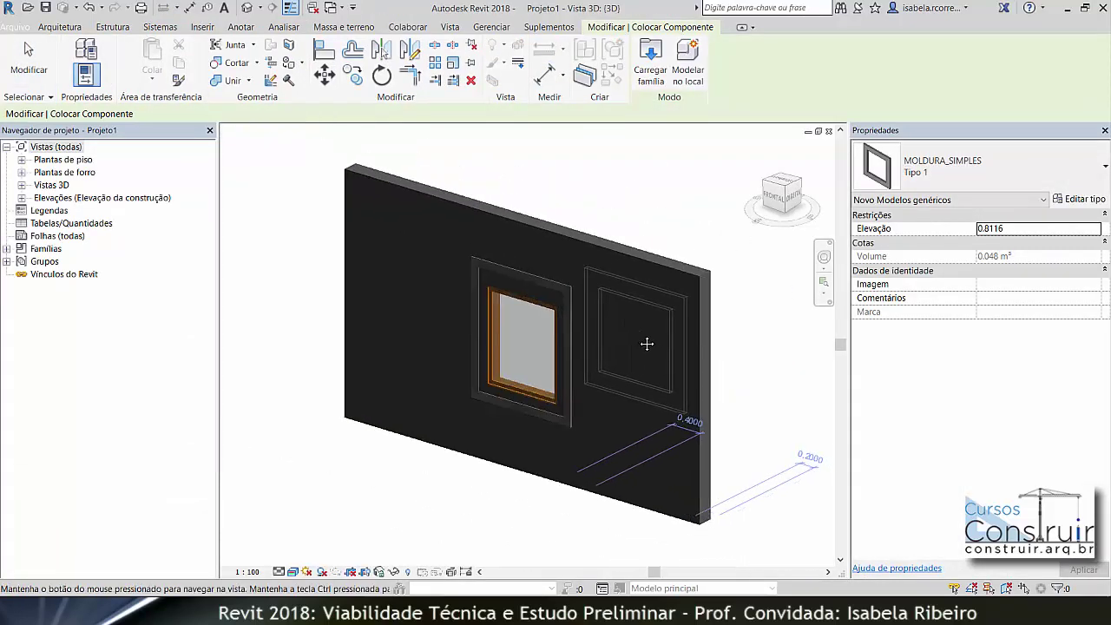
scroll(633, 334, "down", 1)
scroll(612, 330, "up", 2)
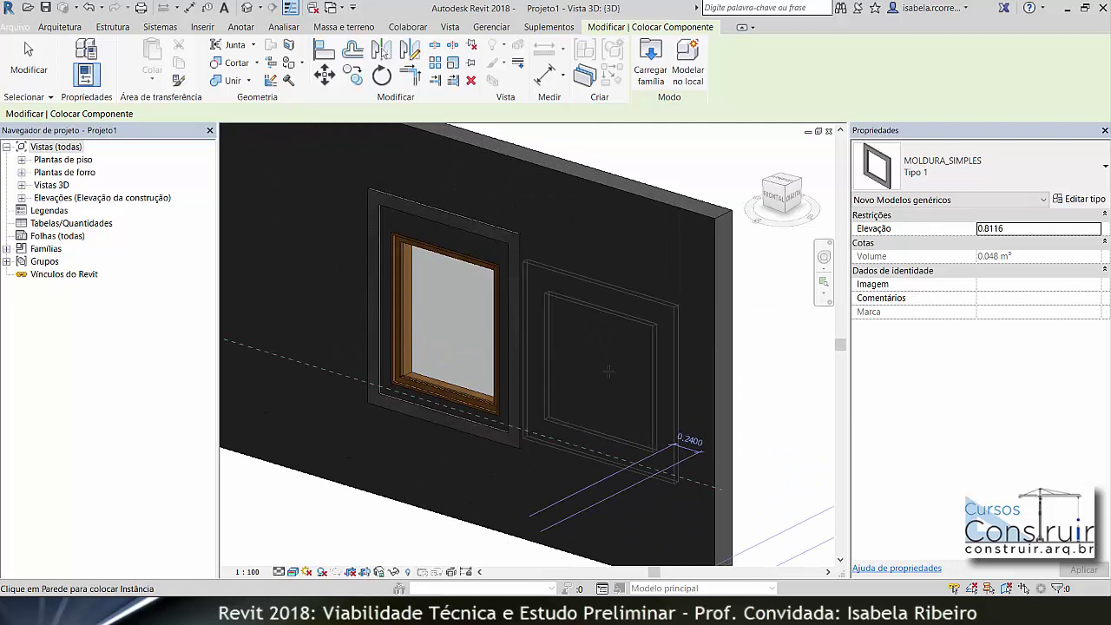
left_click(617, 380)
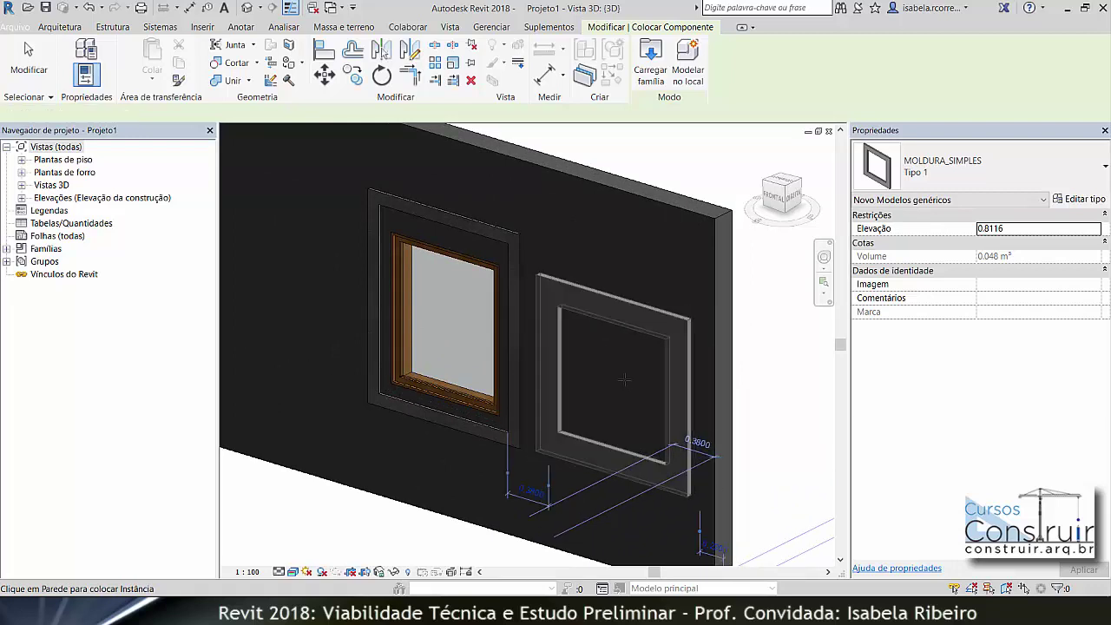
key("Escape")
key("Escape")
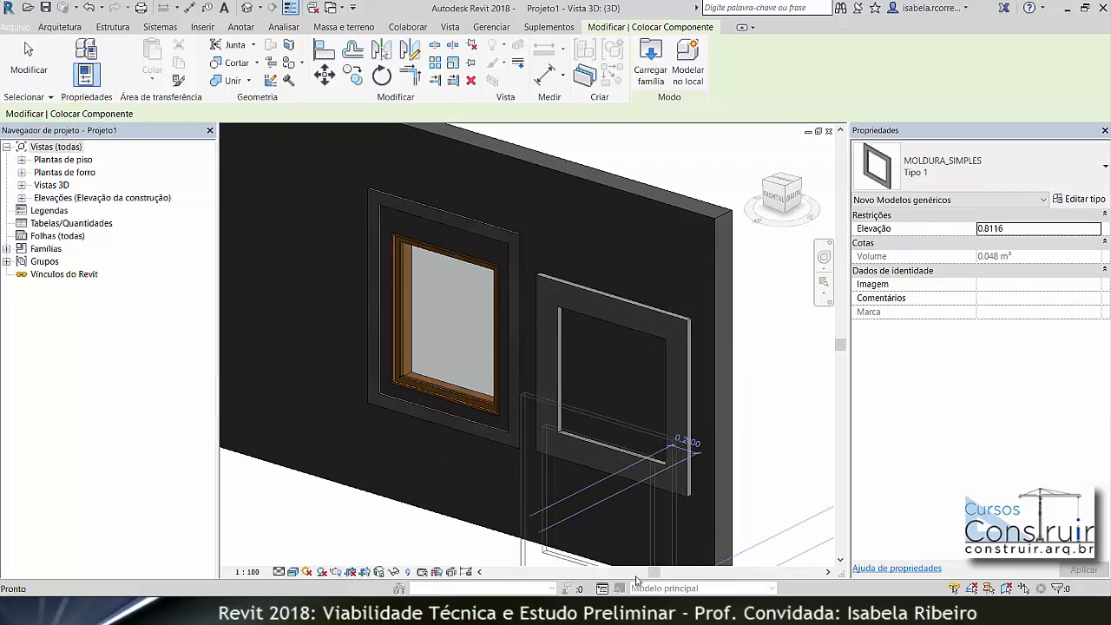
Delete the old generic-model frame surrounding the window.
left_click(461, 426)
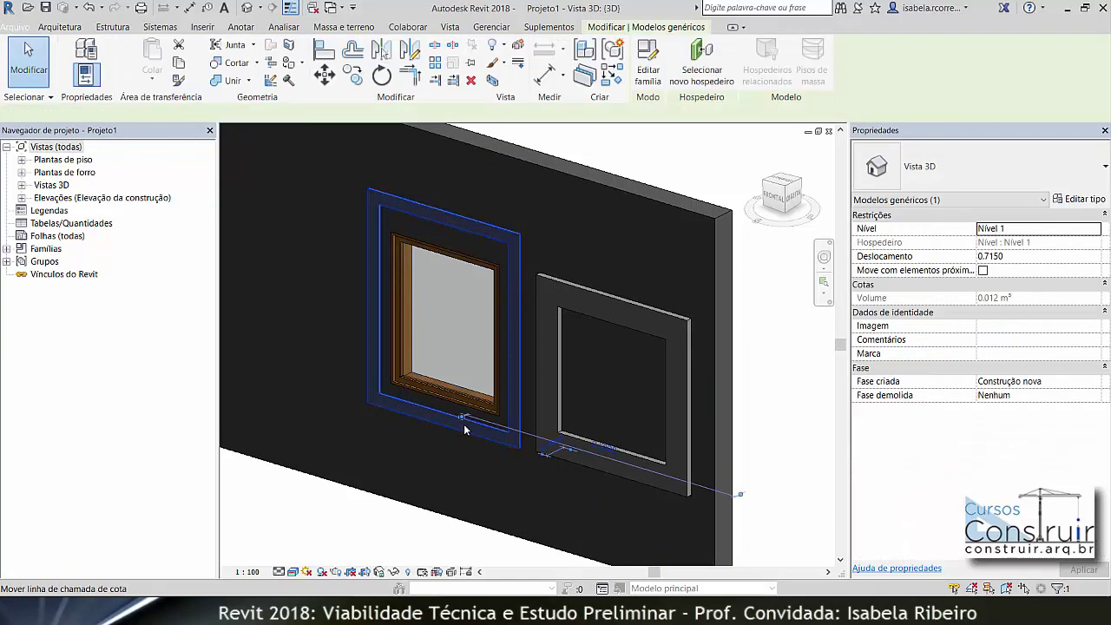
key("Escape")
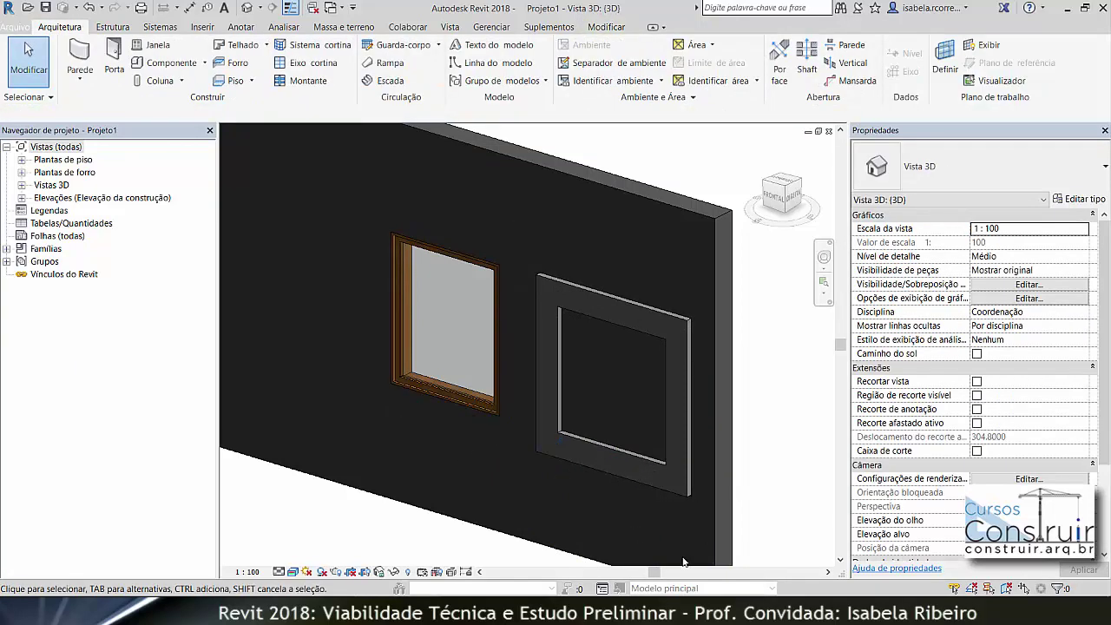
Check the window's size in the front view, then set the frame type's VÃO_ALTURA to 1.2 and MOLDURA_LARGURA to 0.1.
left_click(775, 202)
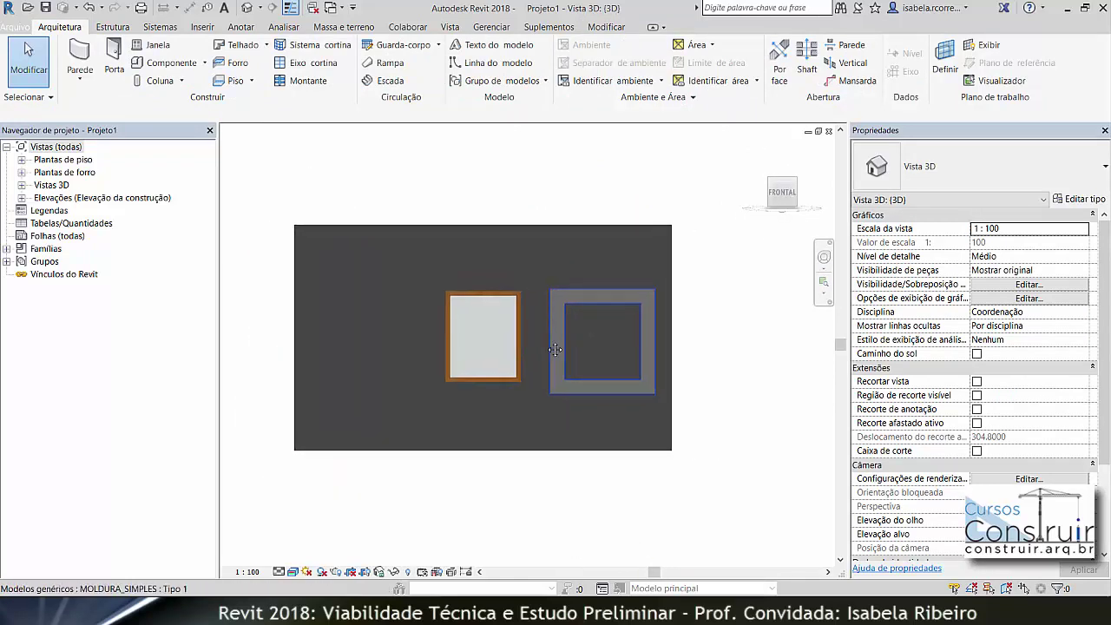
scroll(551, 345, "up", 3)
left_click(495, 351)
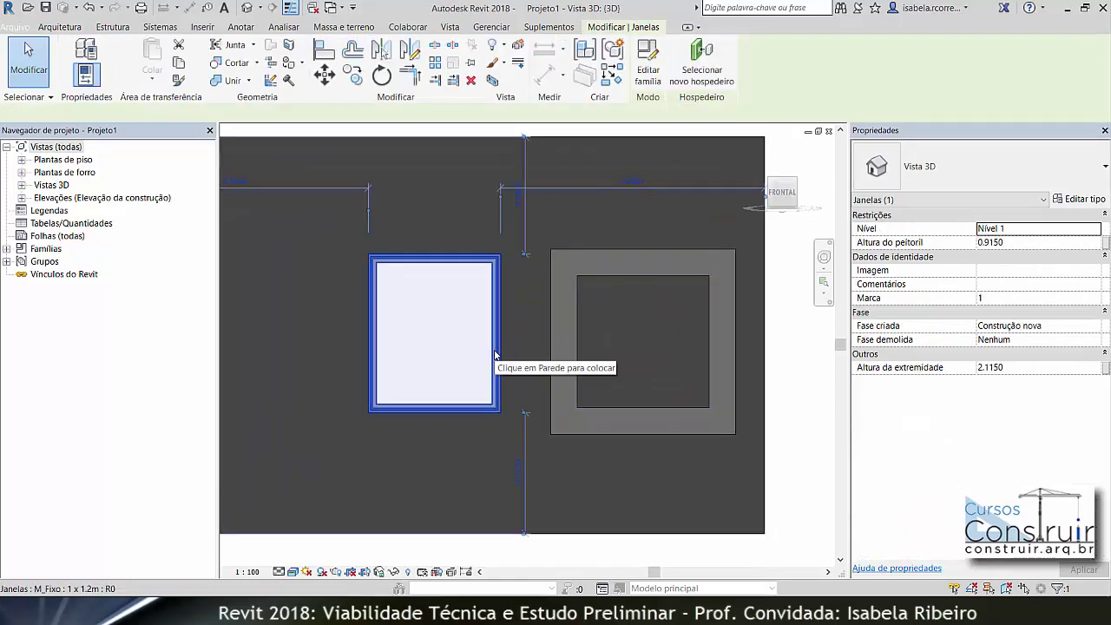
left_click(787, 439)
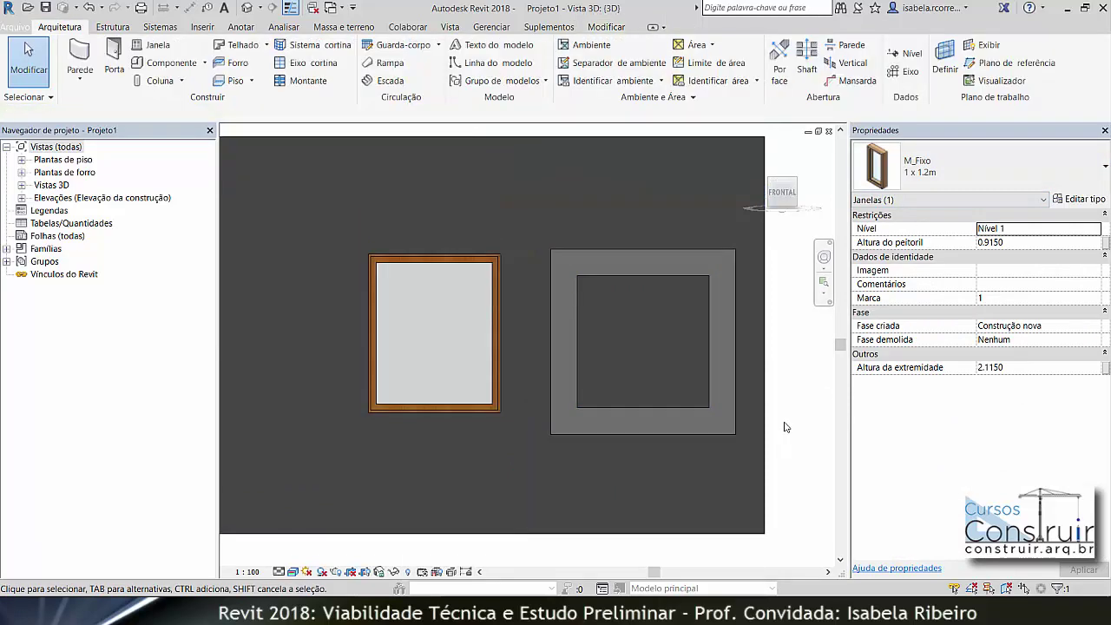
left_click(622, 411)
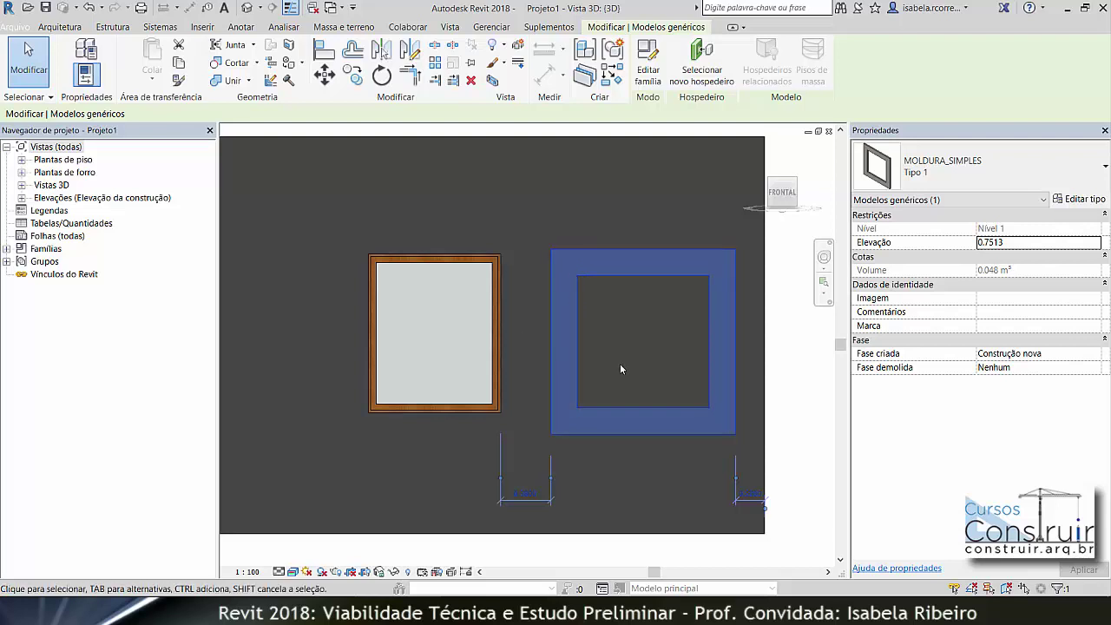
left_click(1096, 200)
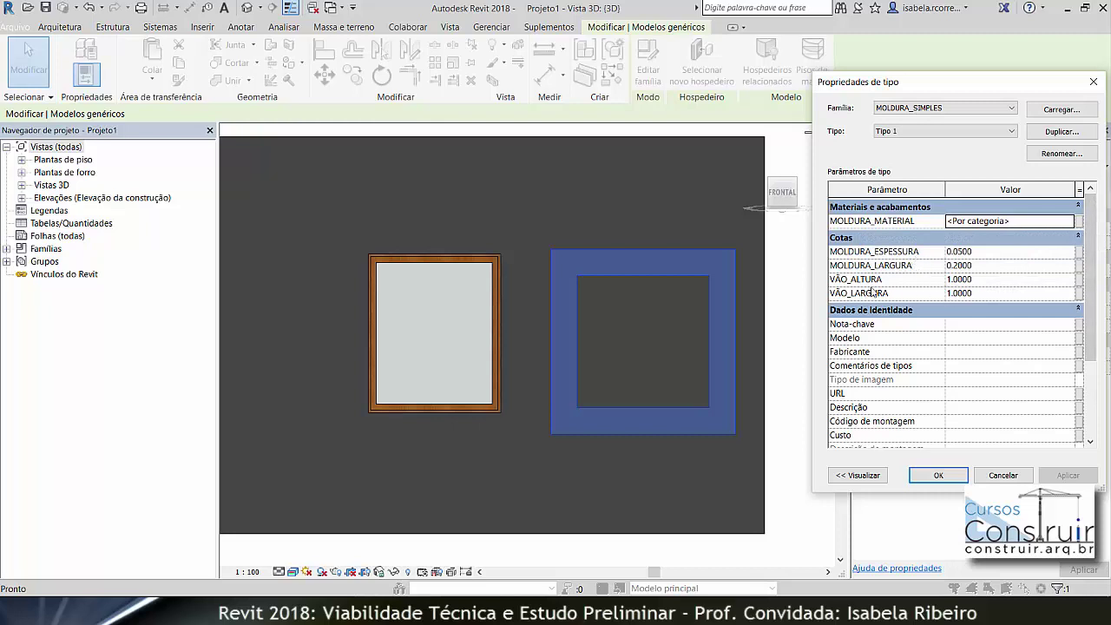
left_click(986, 282)
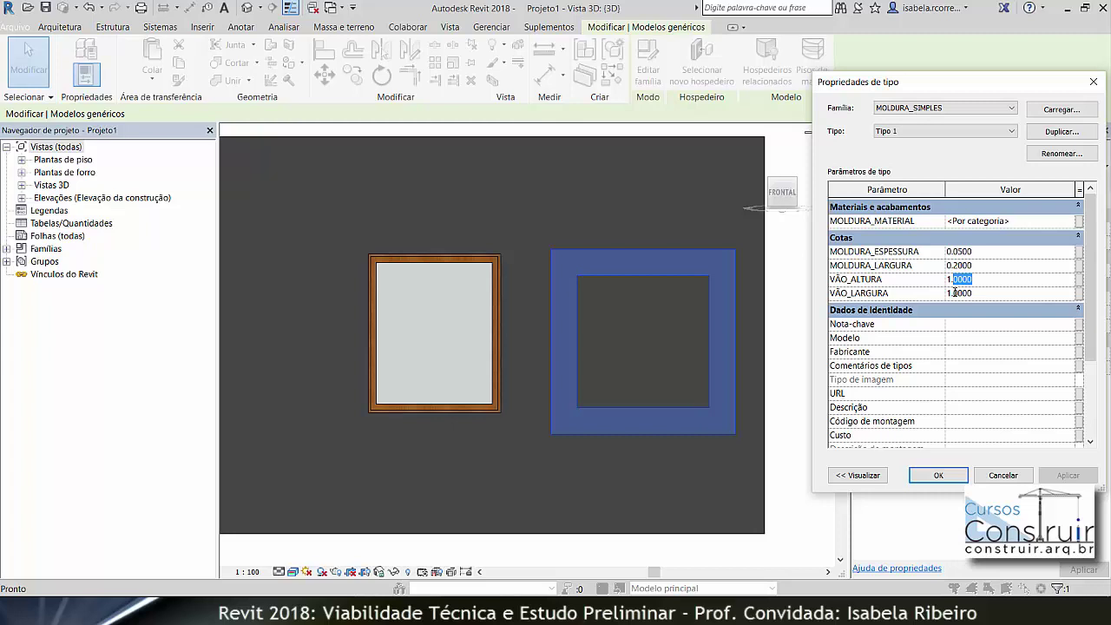
type("2")
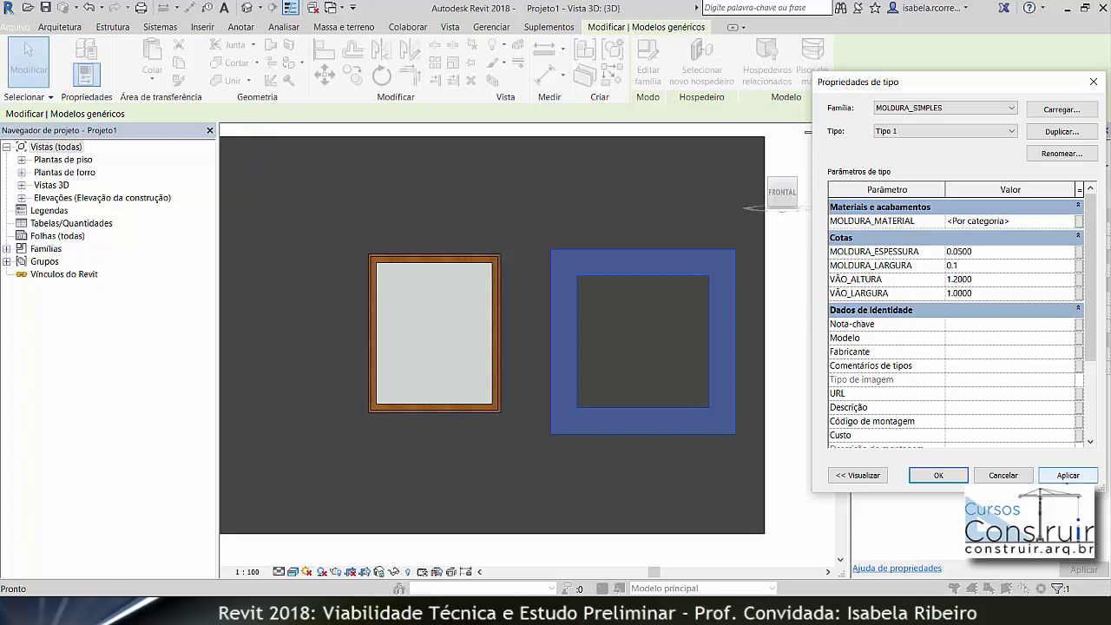
left_click(1068, 476)
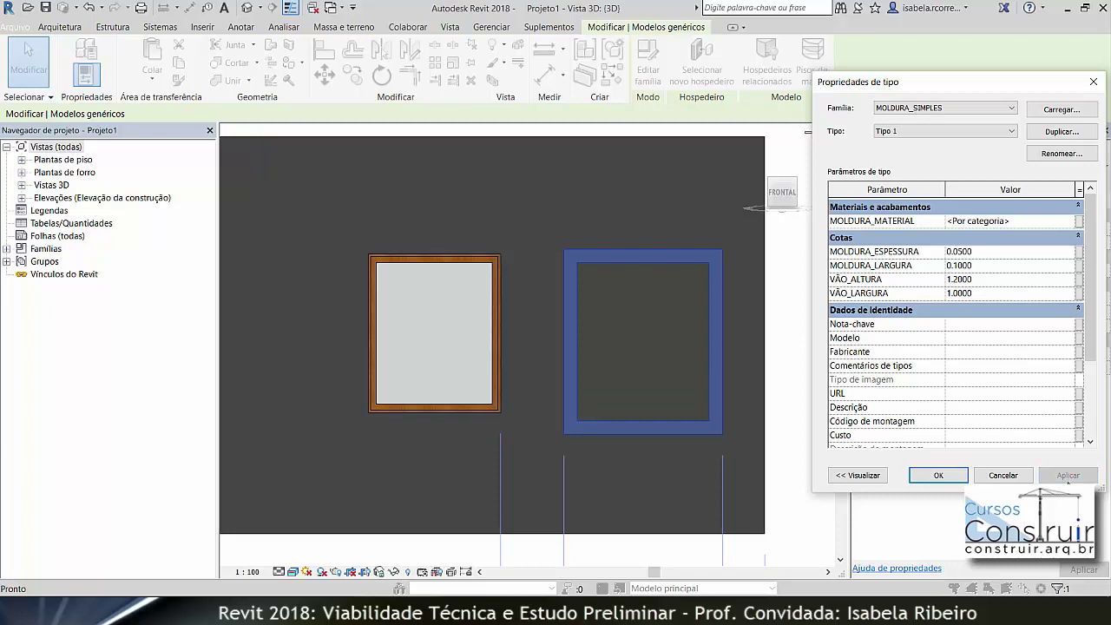
left_click(954, 480)
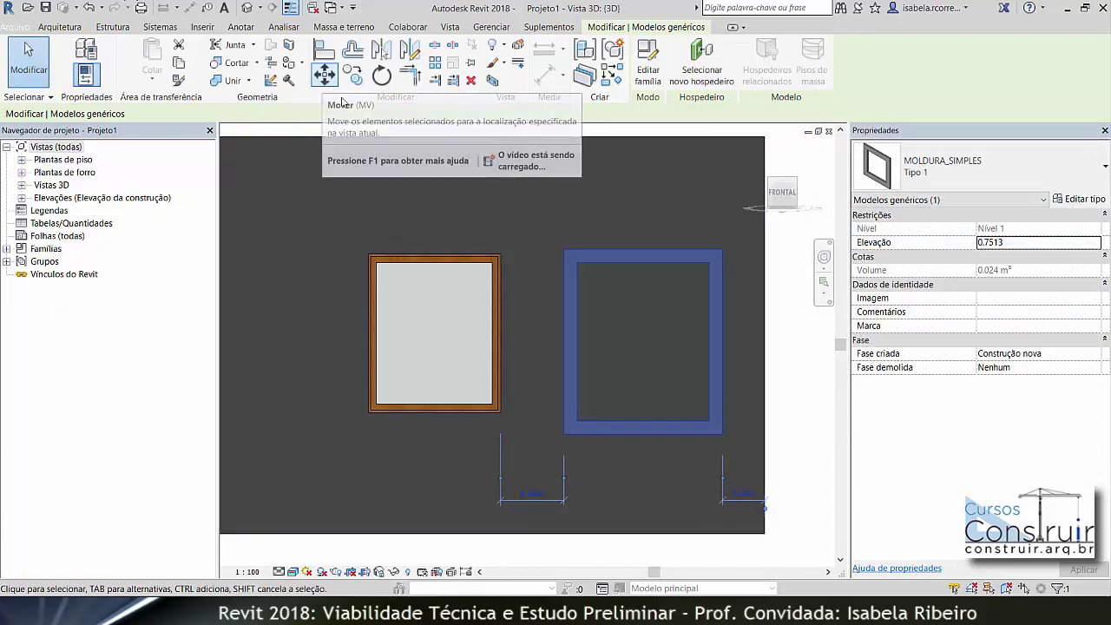
Move the frame from its inner lower-left corner onto the window's lower-left corner so it surrounds the window.
left_click(324, 75)
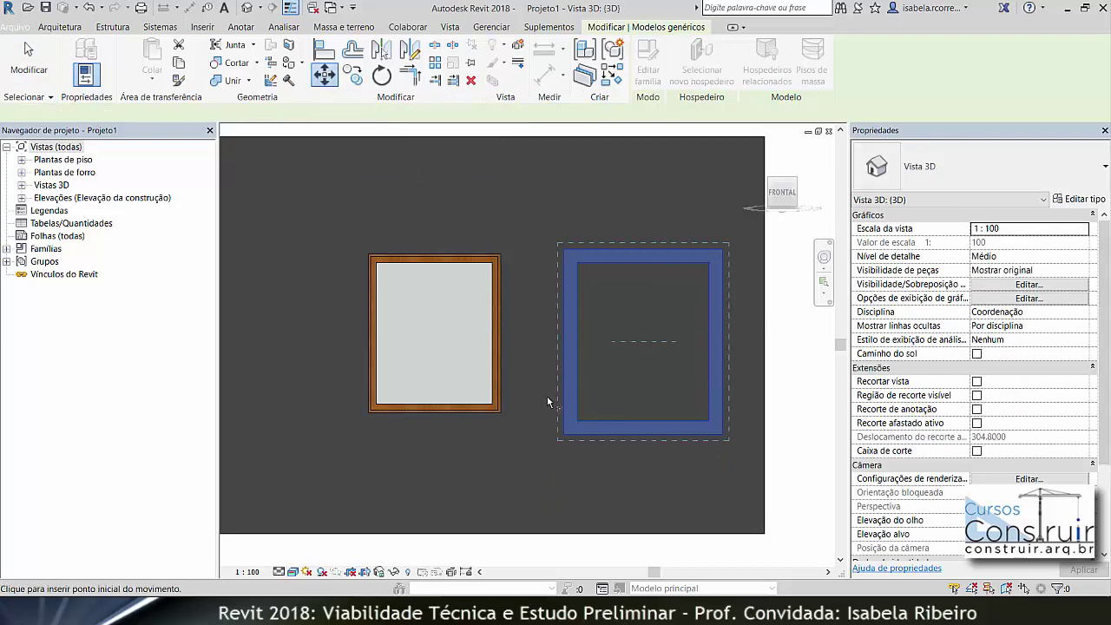
left_click(579, 424)
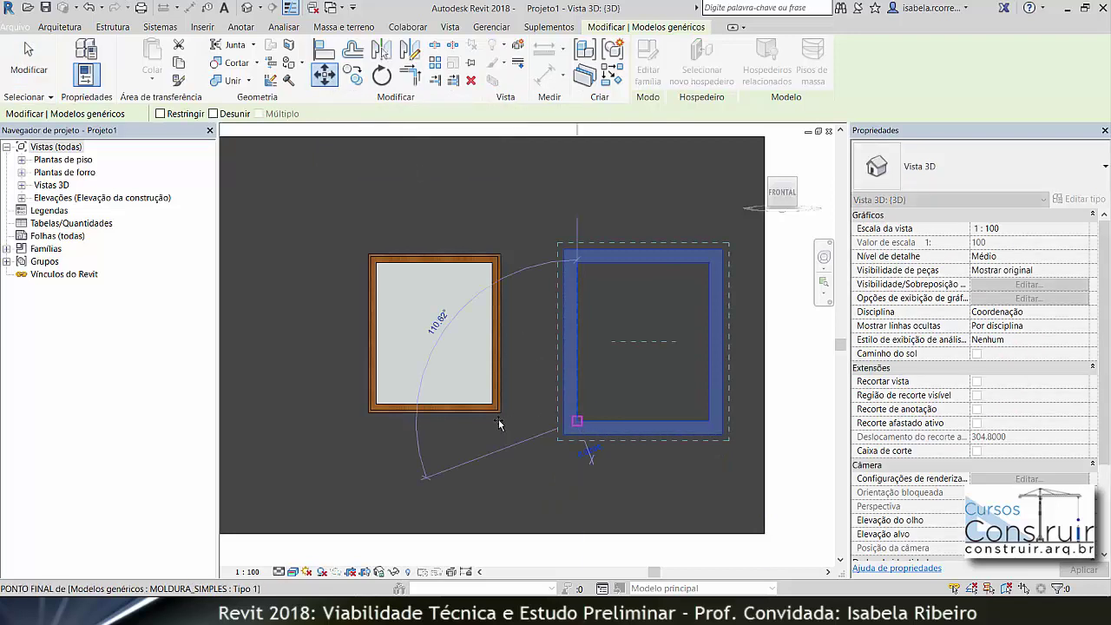
scroll(367, 414, "up", 5)
left_click(373, 408)
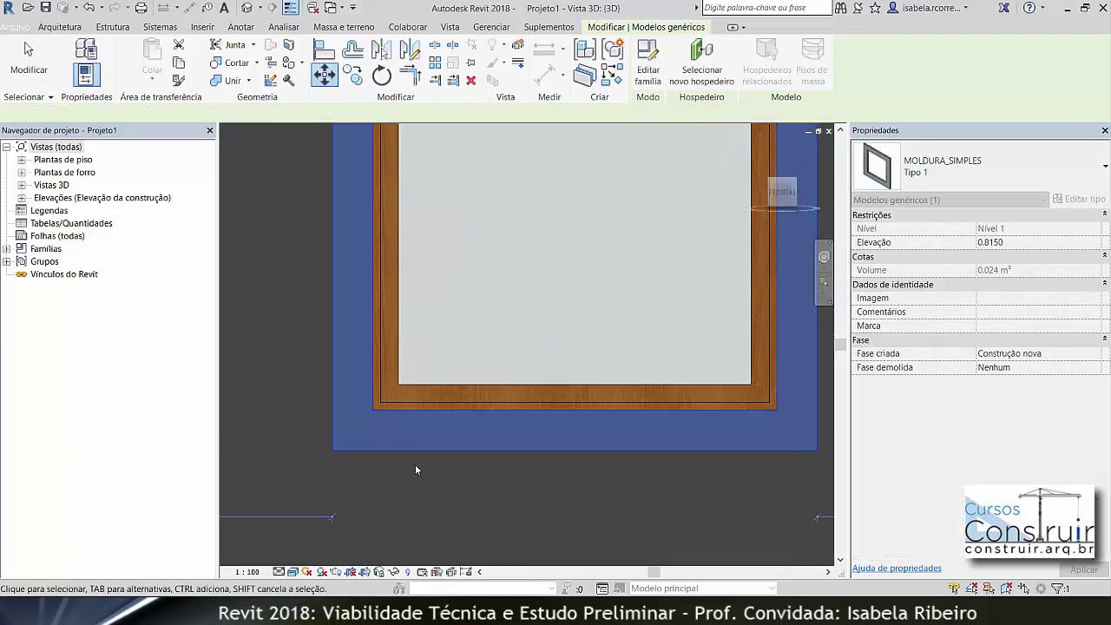
left_click(418, 483)
scroll(426, 475, "down", 5)
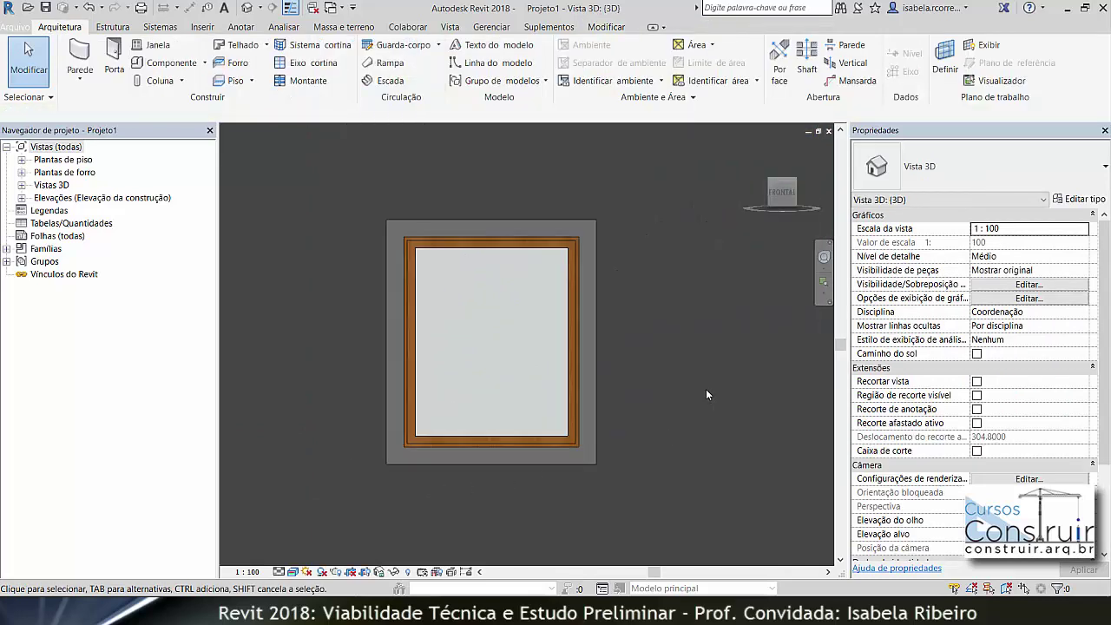
Set the frame type's MOLDURA_MATERIAL to Compensado, Revestimento.
middle_click_drag(706, 389, 585, 347, "shift")
scroll(587, 356, "up", 5)
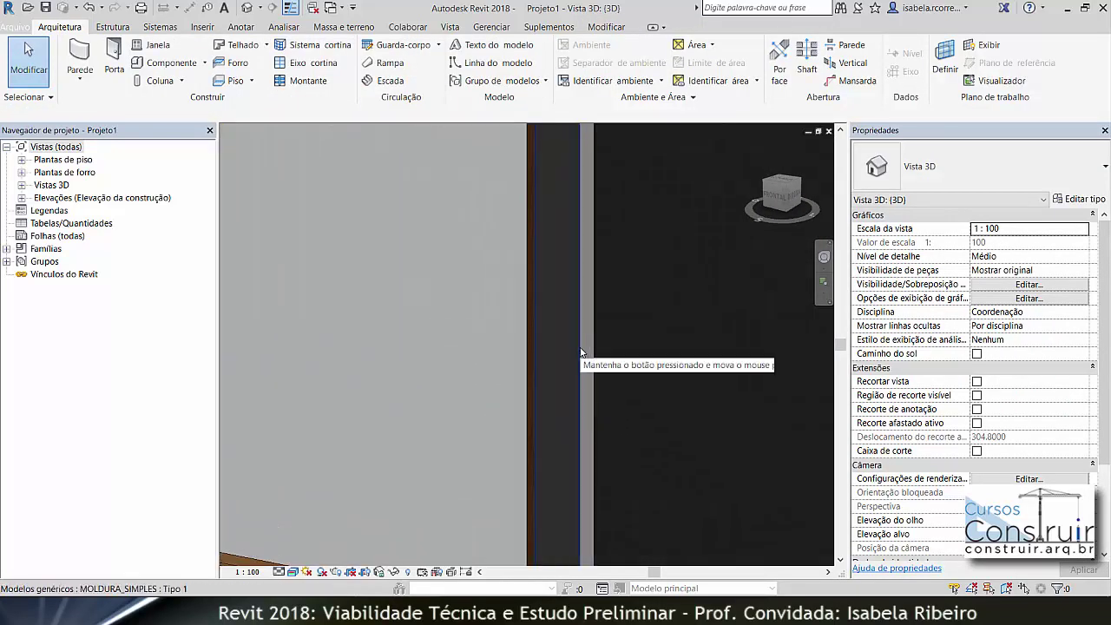
scroll(602, 359, "down", 5)
mouse_move(653, 396)
middle_mouse_down("shift")
mouse_move(620, 421)
mouse_move(659, 398)
mouse_move(636, 407)
middle_mouse_up("shift")
left_click(605, 400)
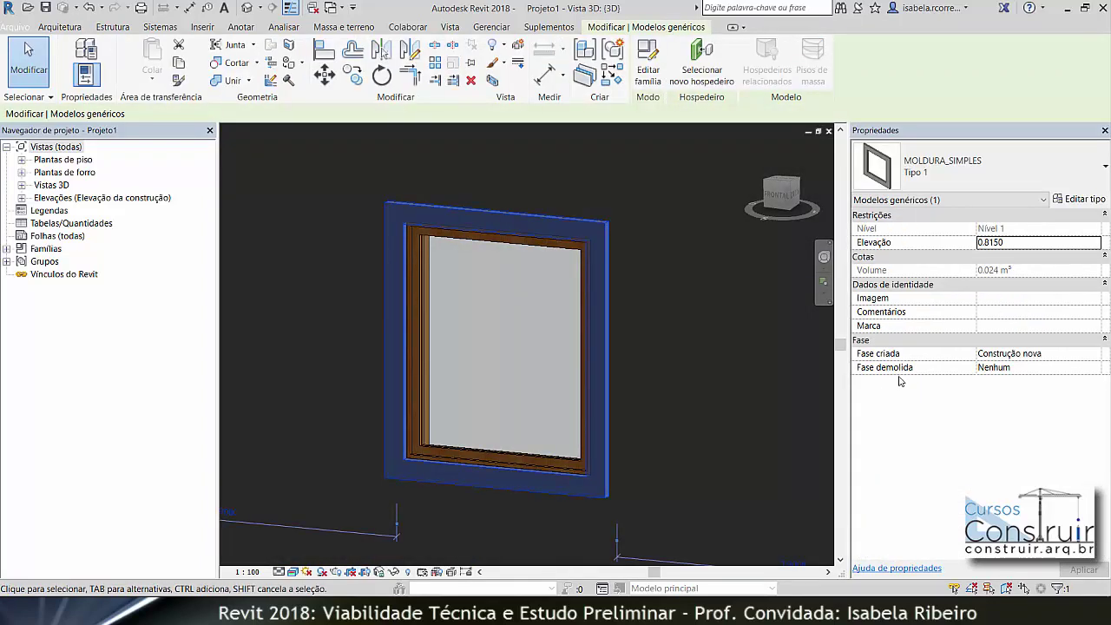
left_click(1081, 199)
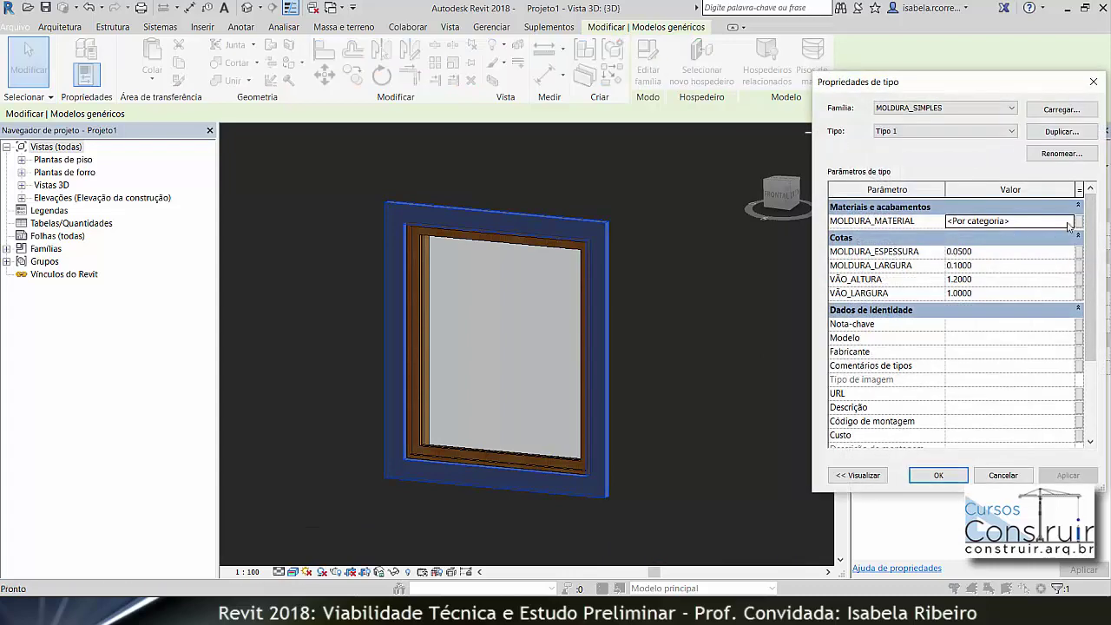
left_click(1070, 222)
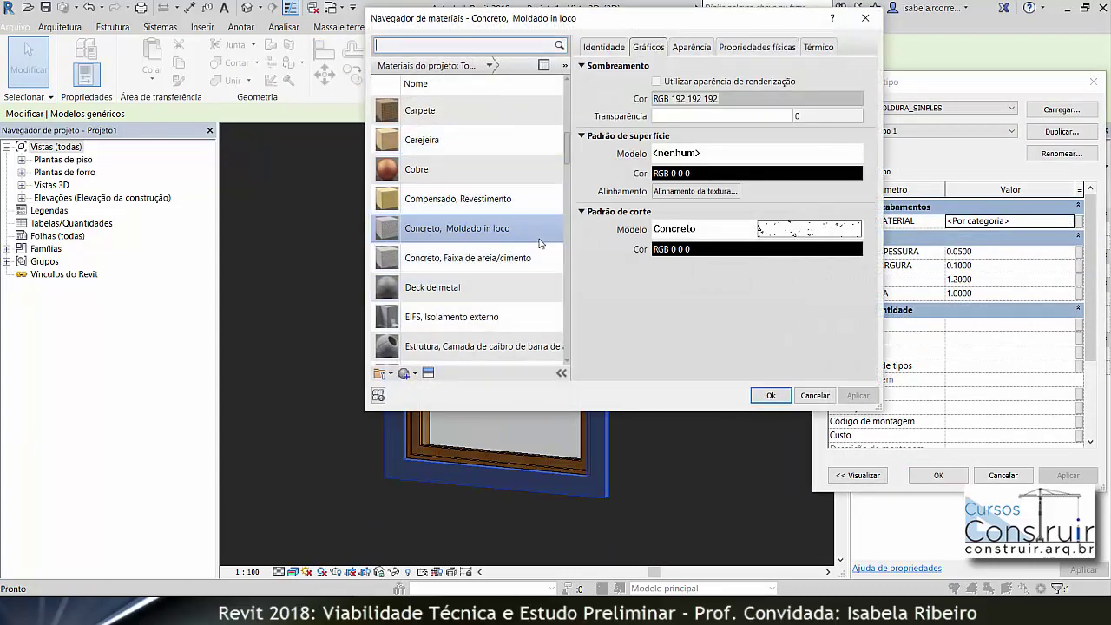
scroll(519, 261, "down", 1)
scroll(516, 218, "up", 1)
left_click(510, 202)
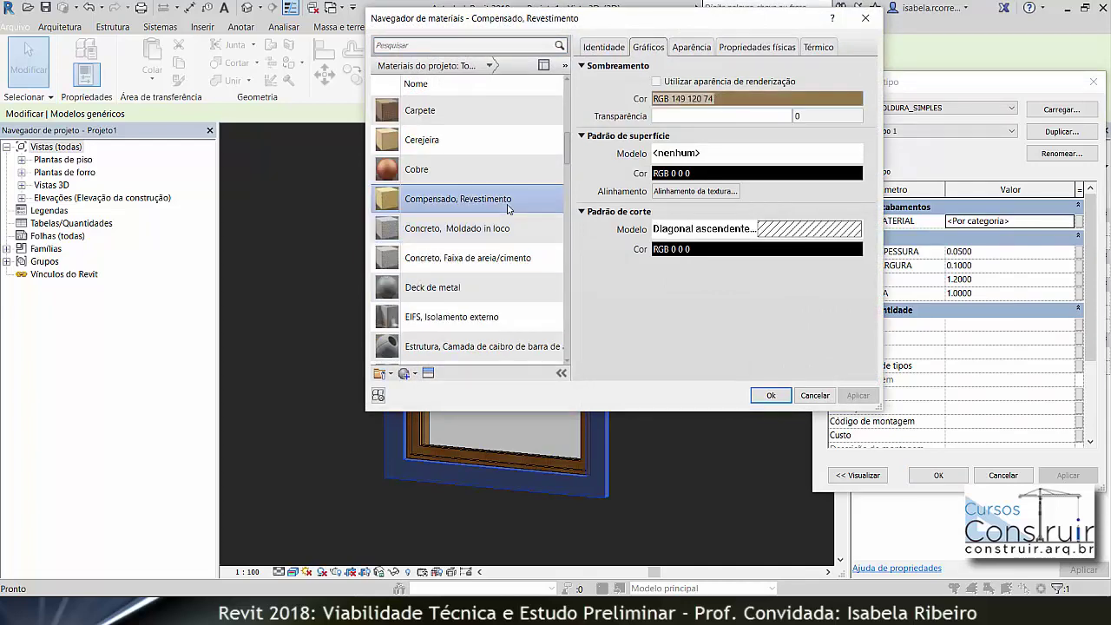
left_click(771, 396)
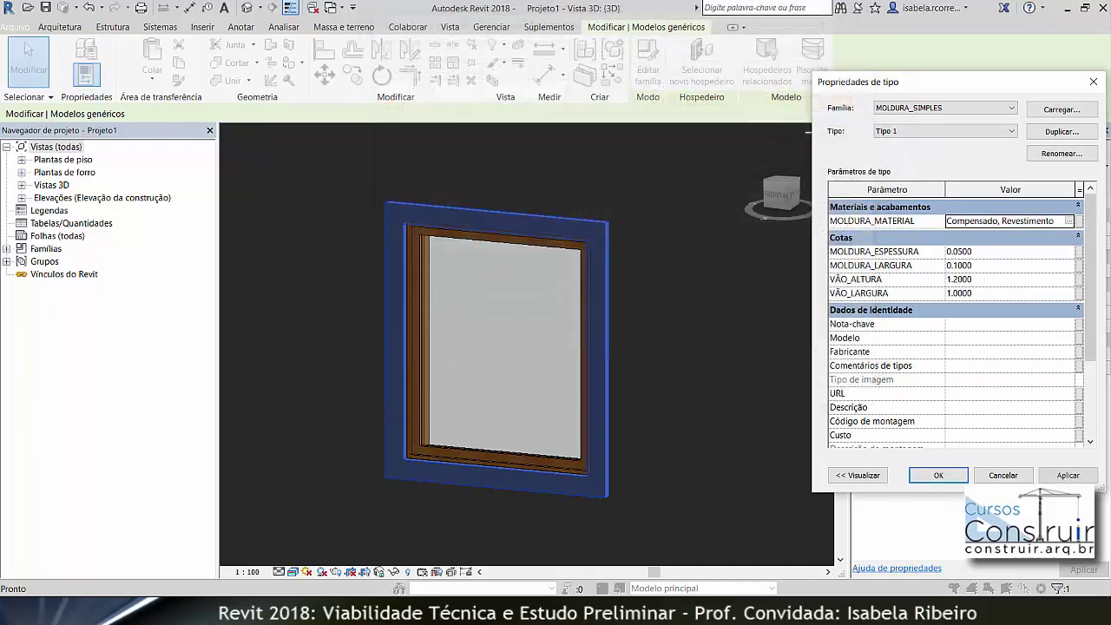
left_click(940, 476)
left_click(759, 426)
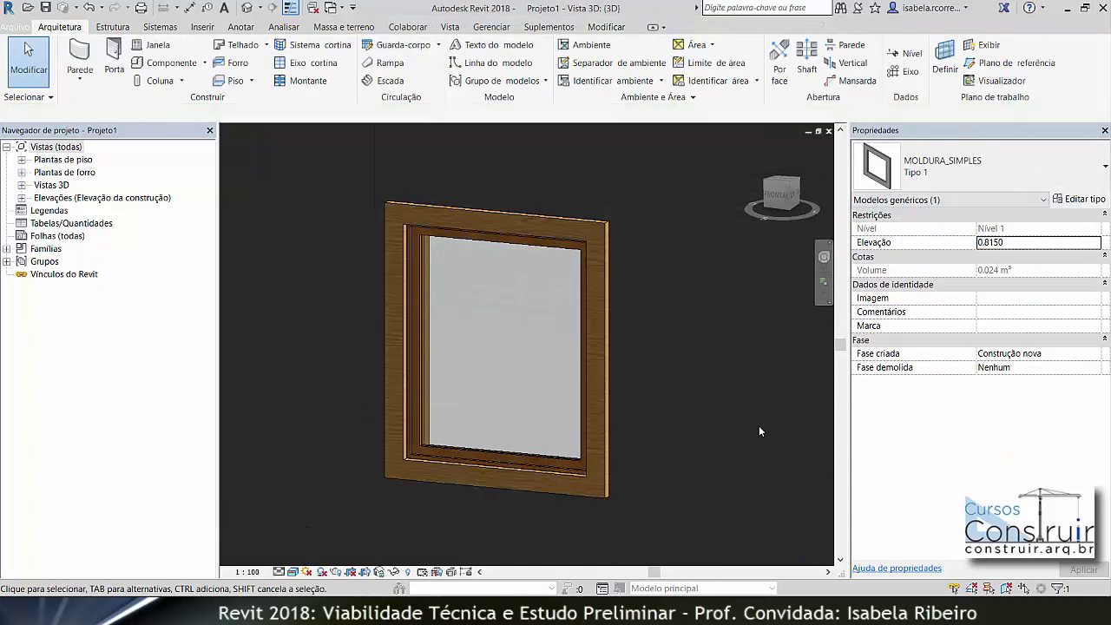
Dismiss the save reminder, place an M_Fixo 0406 x 1220mm window in the wall beside the framed window, and check its type.
scroll(766, 466, "down", 6)
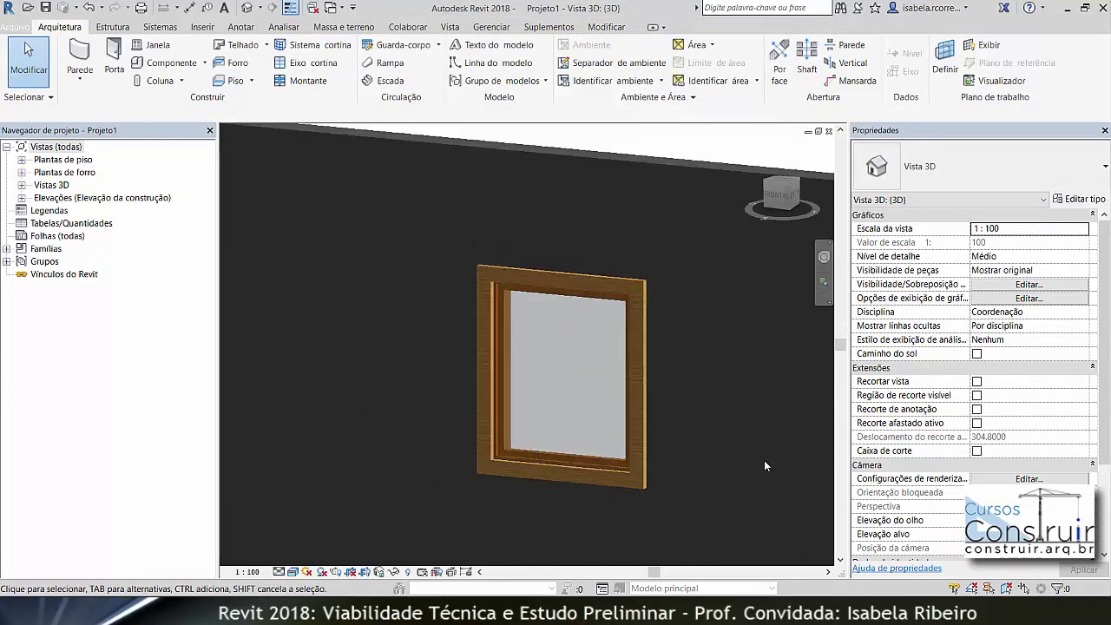
middle_click_drag(766, 467, 637, 418)
scroll(564, 384, "up", 1)
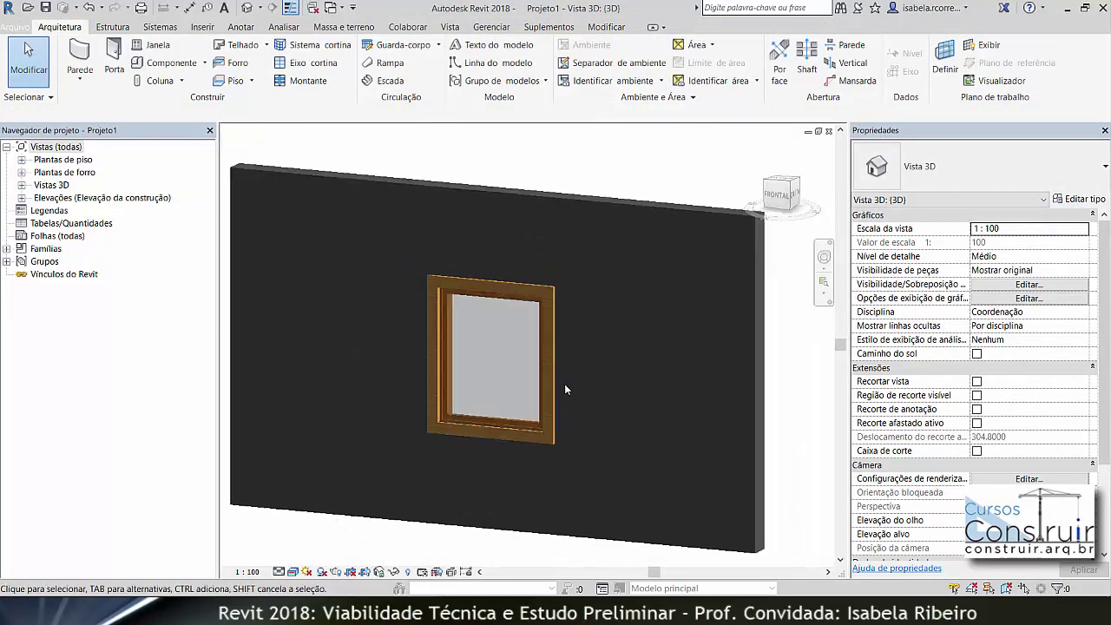
scroll(566, 383, "down", 1)
middle_click_drag(573, 392, 499, 380)
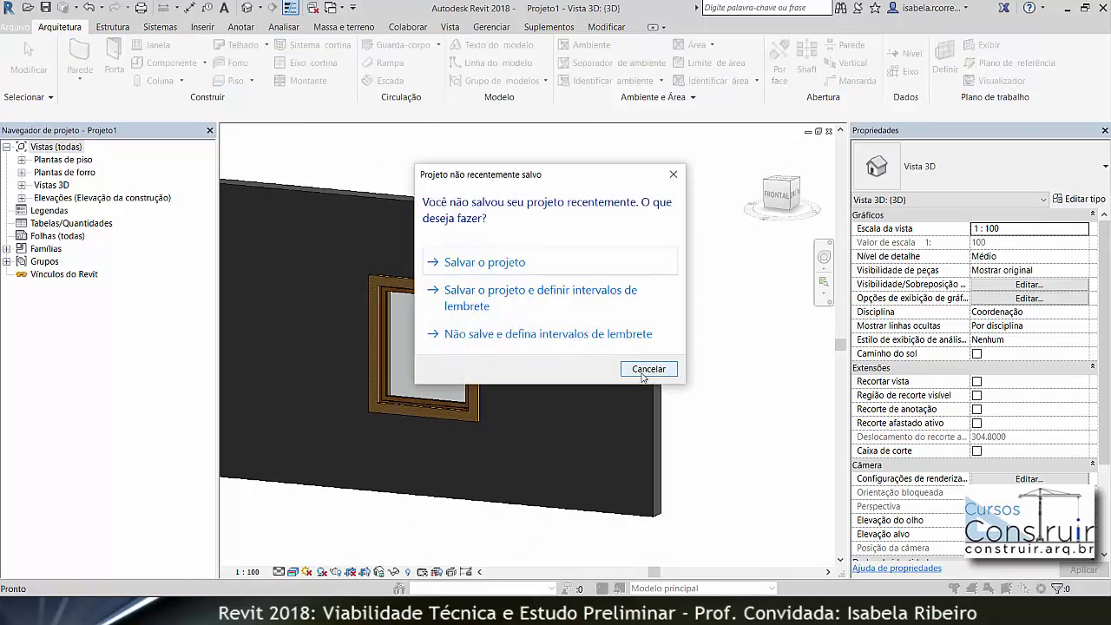
left_click(640, 369)
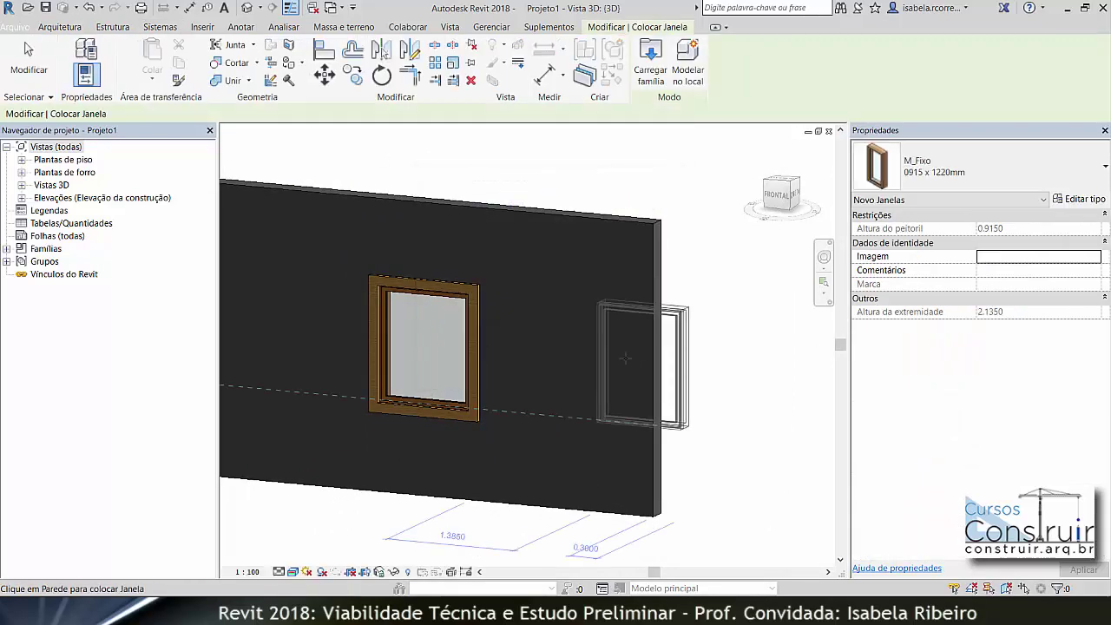
left_click(1053, 164)
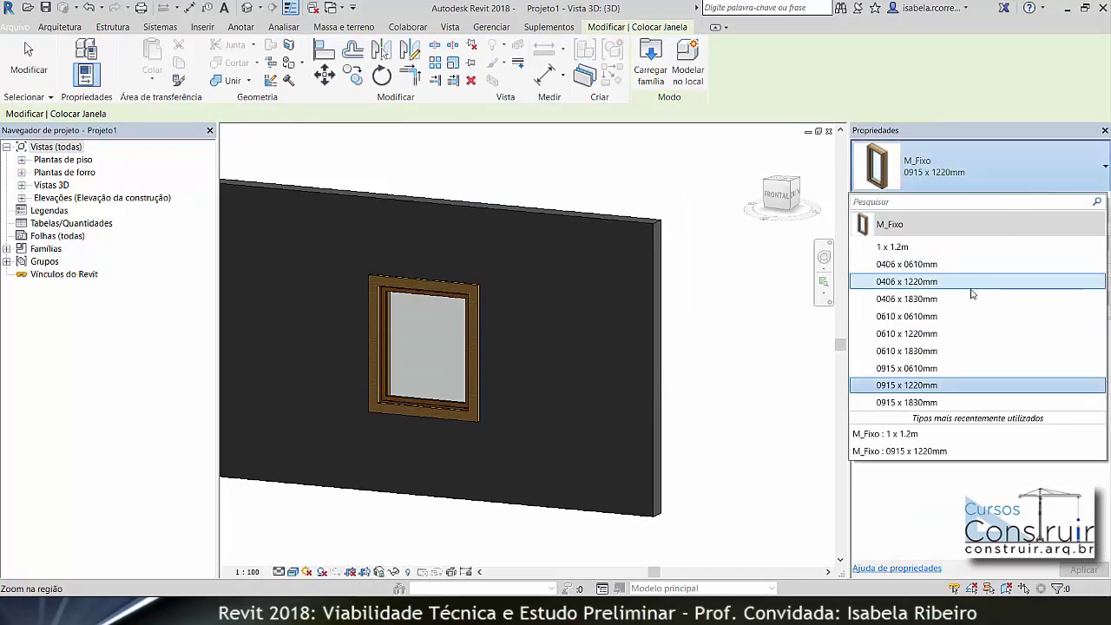
left_click(971, 281)
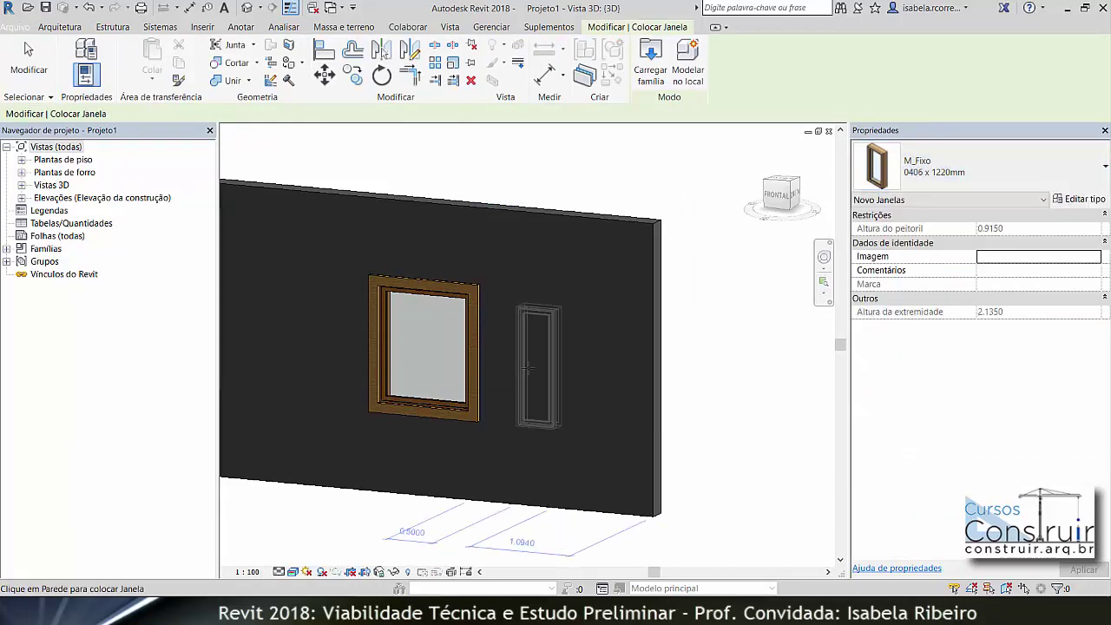
left_click(577, 365)
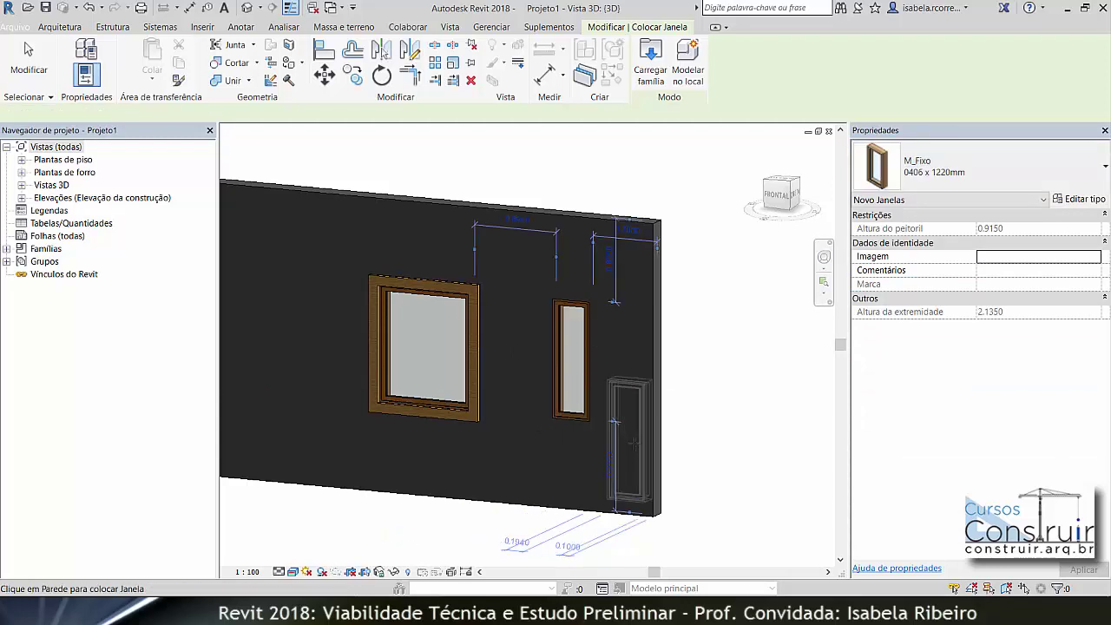
key("Escape")
key("Escape")
left_click(581, 423)
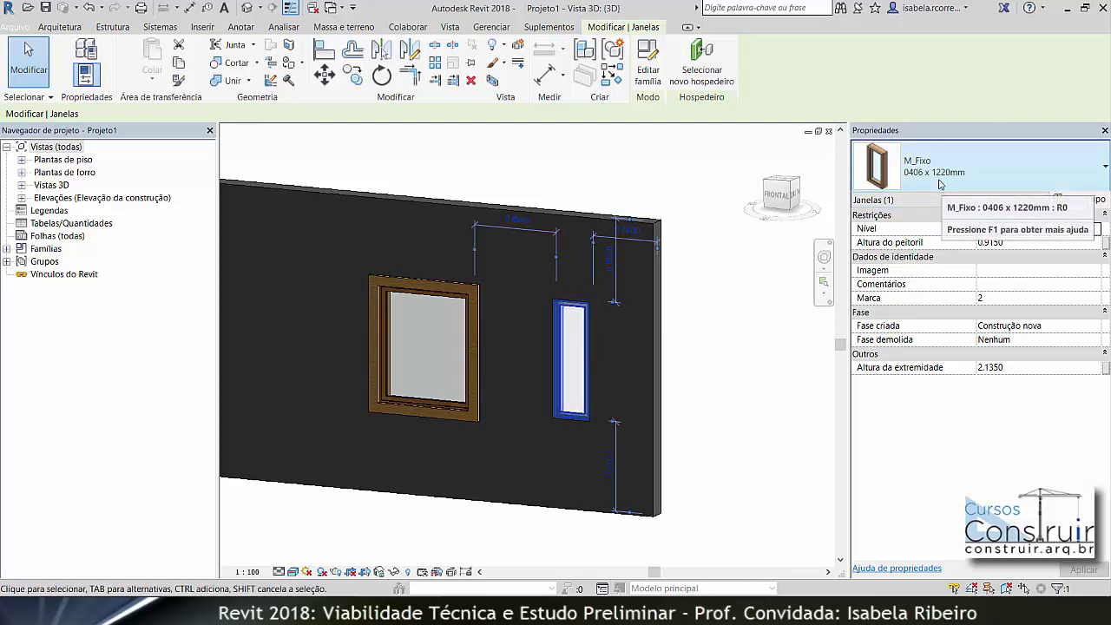
left_click(724, 416)
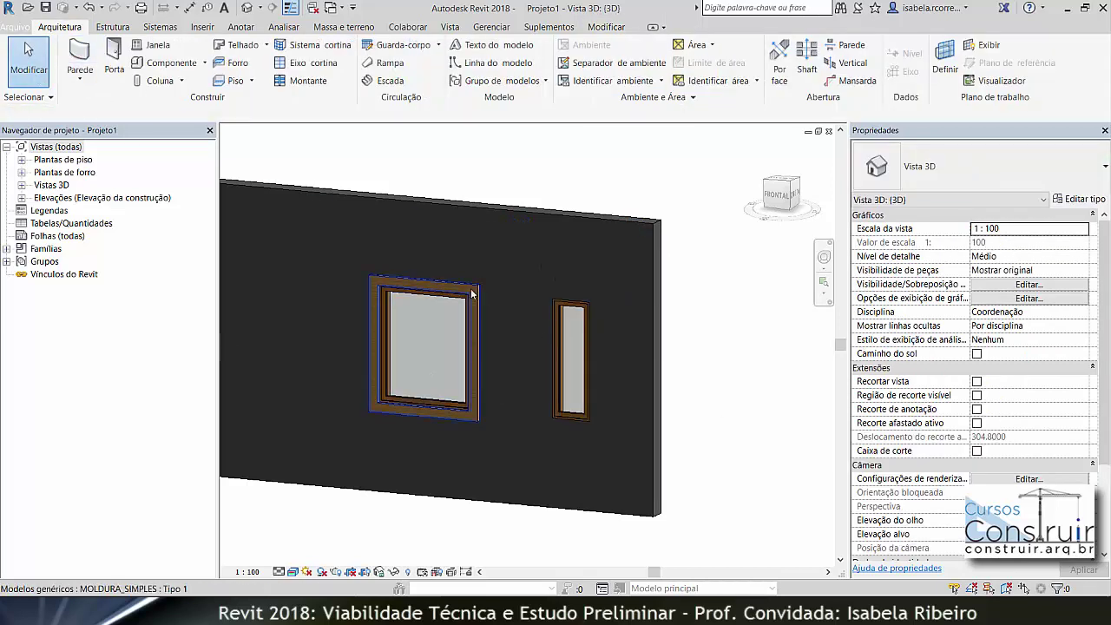
Place another MOLDURA_SIMPLES frame component on the wall over the narrow window.
left_click(171, 63)
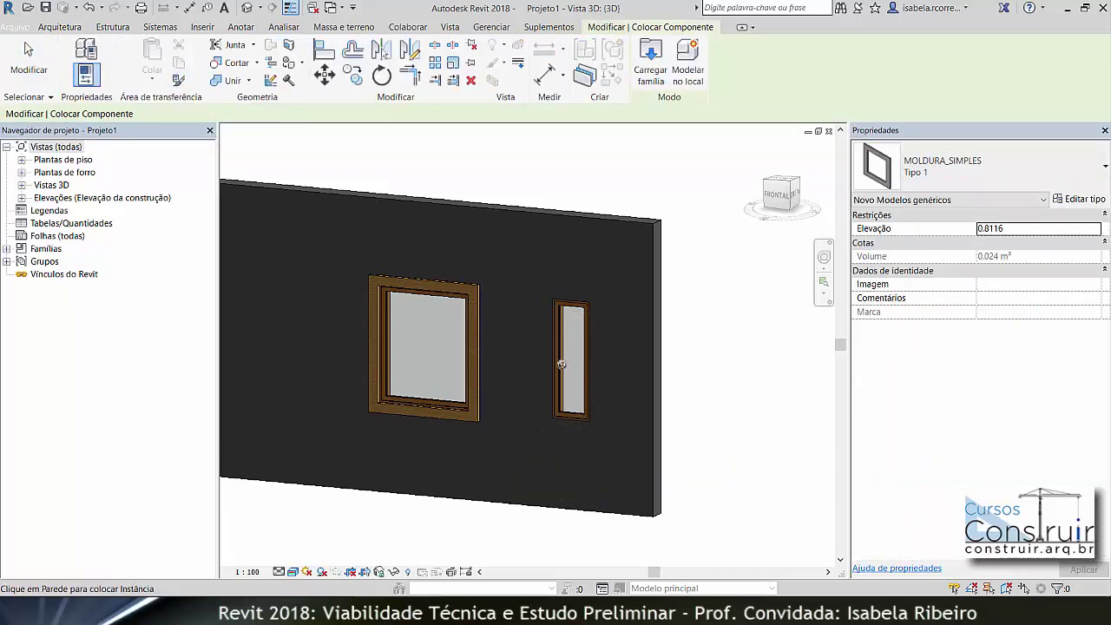
left_click(560, 371)
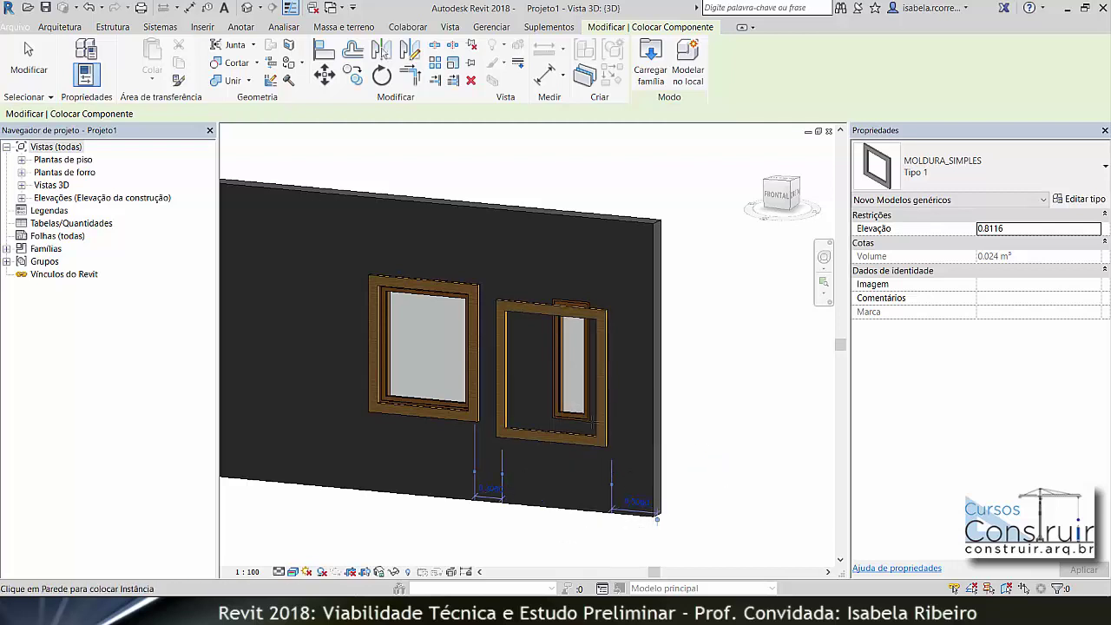
key("Escape")
key("Escape")
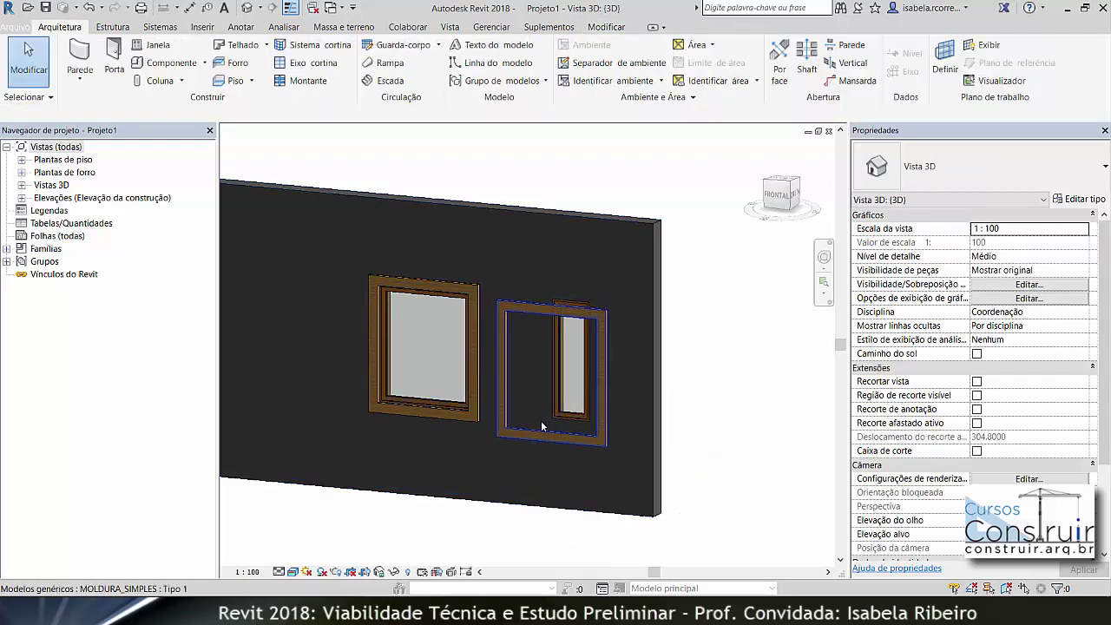
Duplicate the new frame's type as Tipo 2, set VÃO_ALTURA to 1.22 and match VÃO_LARGURA to the narrow window's width.
left_click(506, 432)
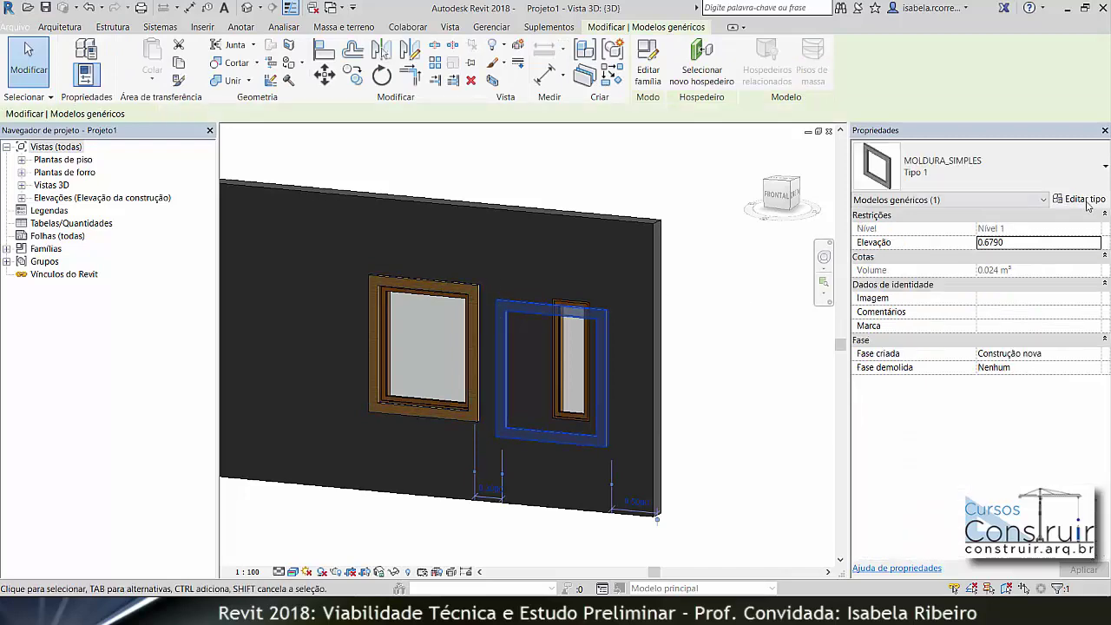
left_click(1056, 202)
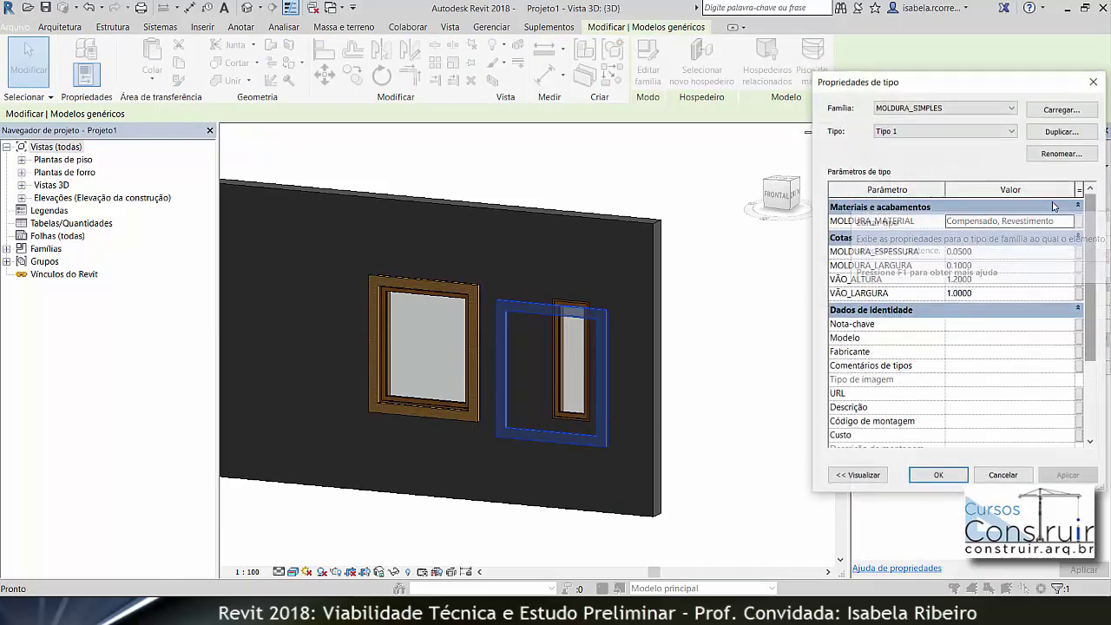
left_click(1062, 131)
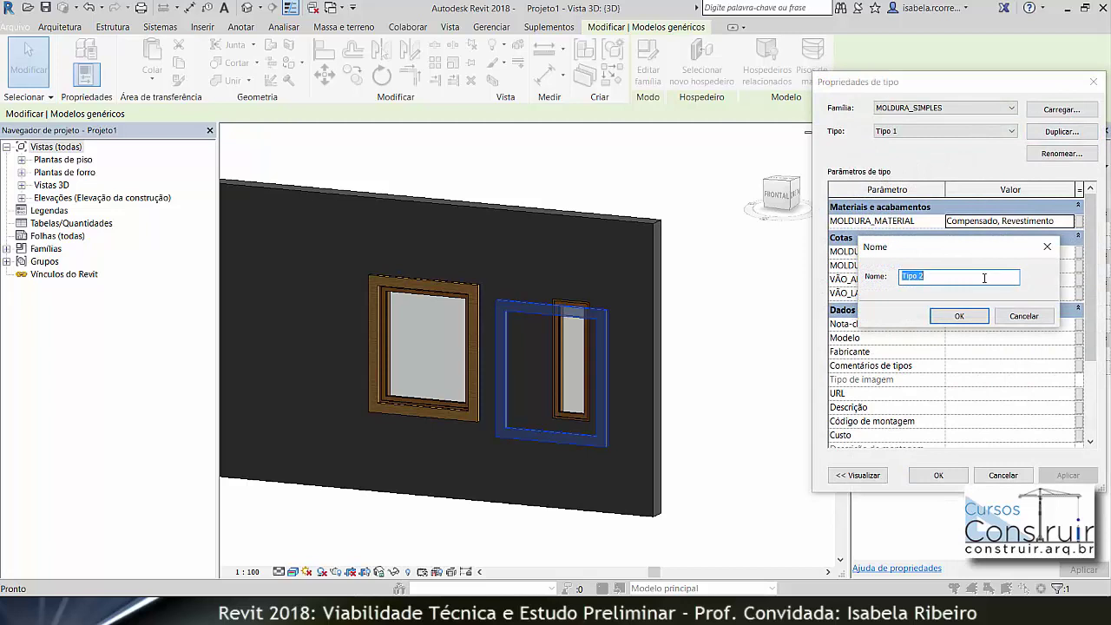
left_click(959, 316)
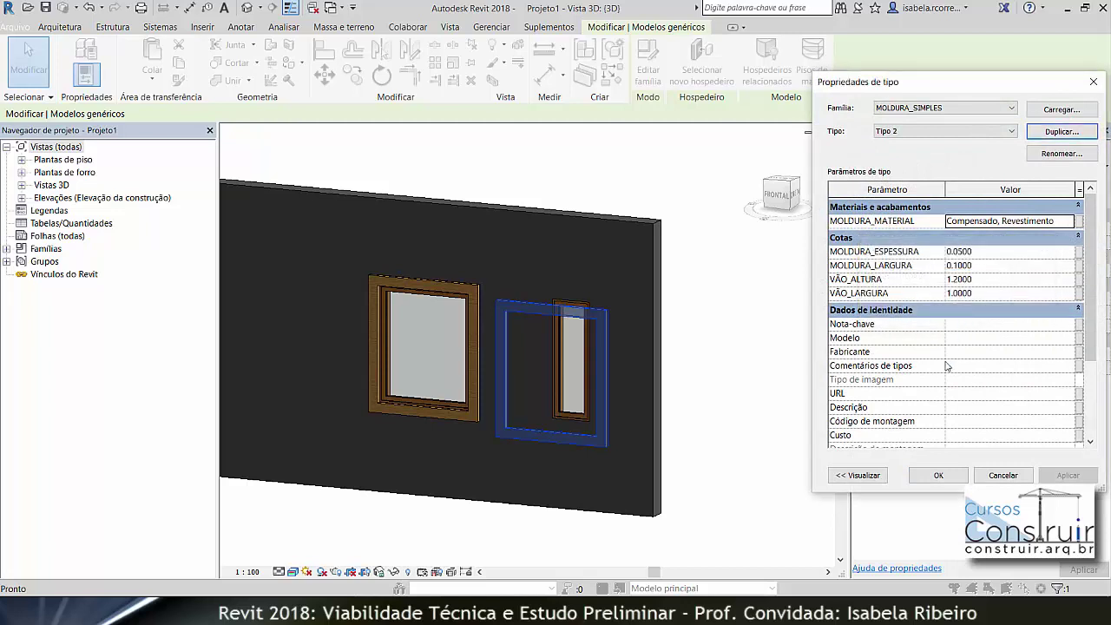
left_click(981, 280)
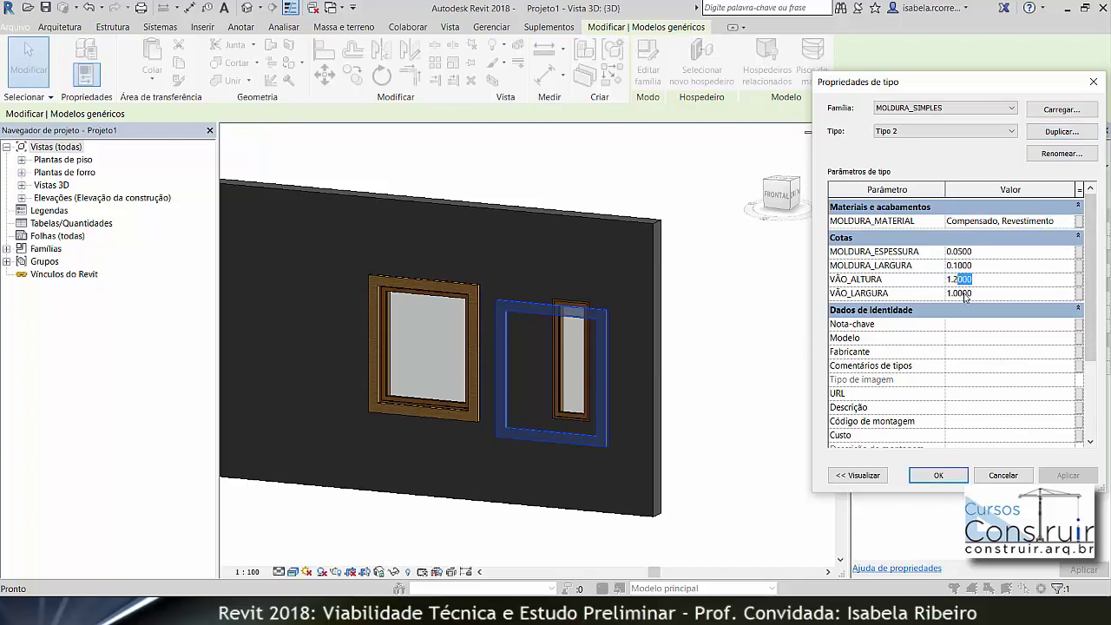
type("1.22")
left_click(987, 296)
left_click(939, 476)
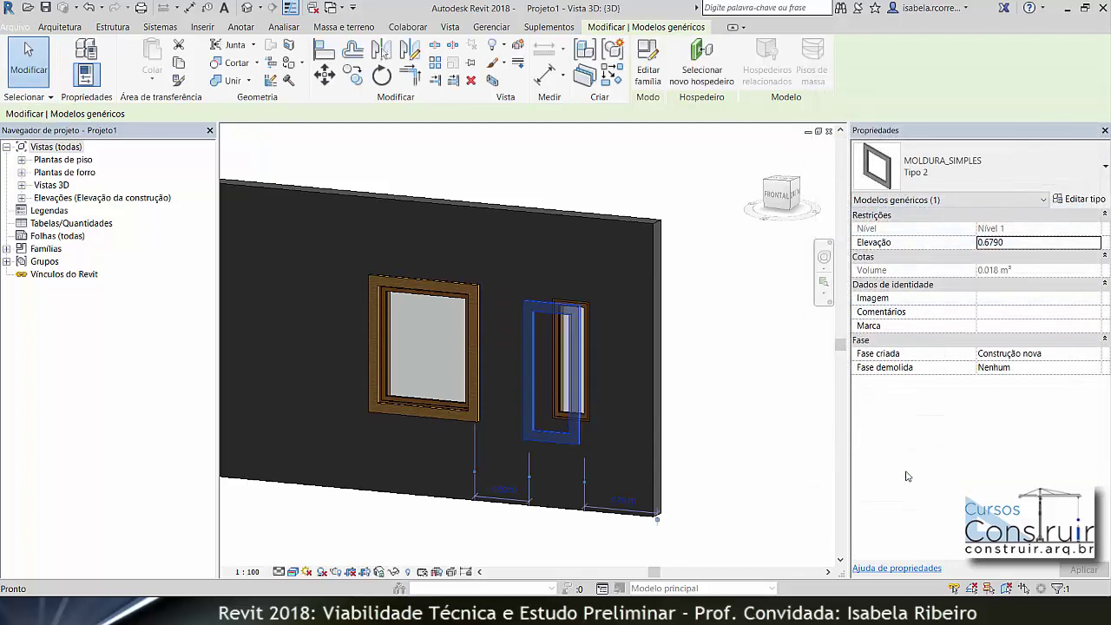
In the front view, move the Tipo 2 frame from its inner lower-left corner onto the narrow window's lower-left corner.
left_click(782, 197)
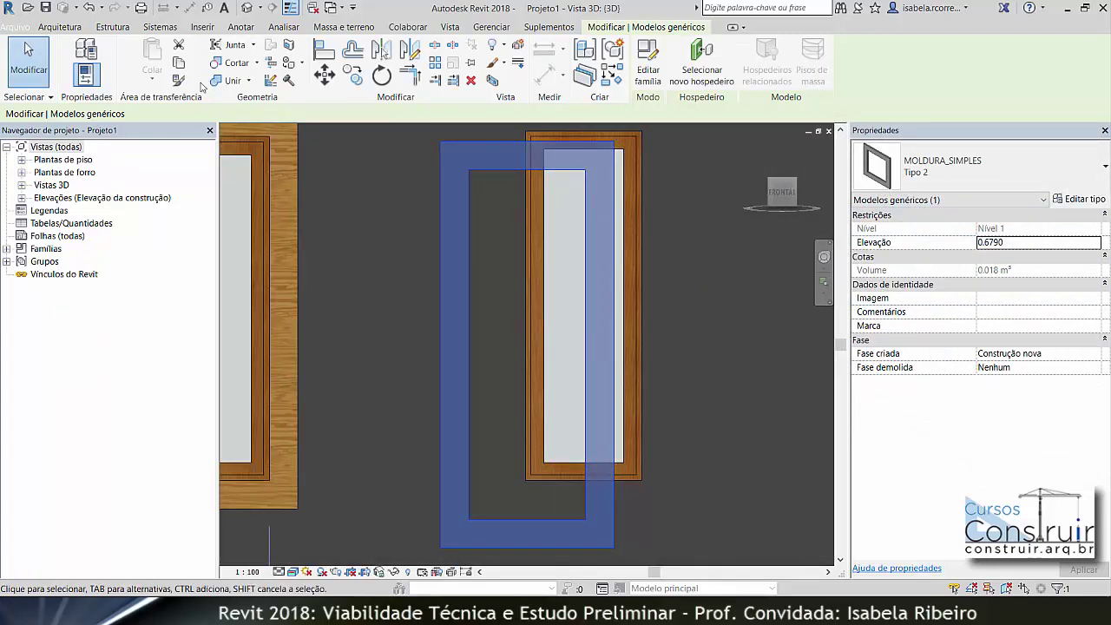
left_click(325, 74)
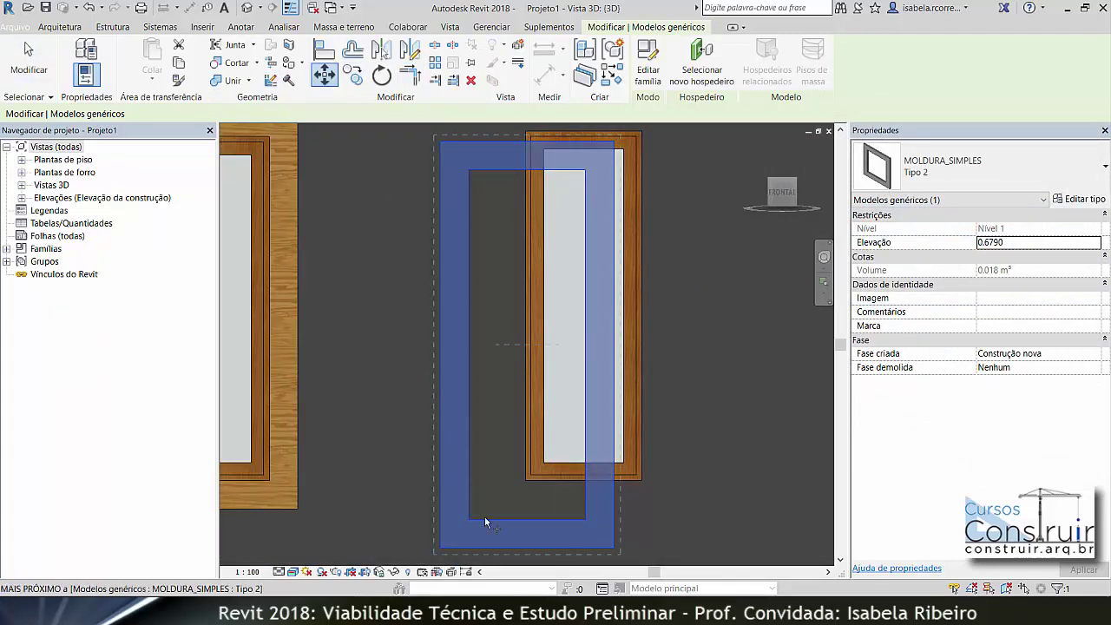
left_click(471, 521)
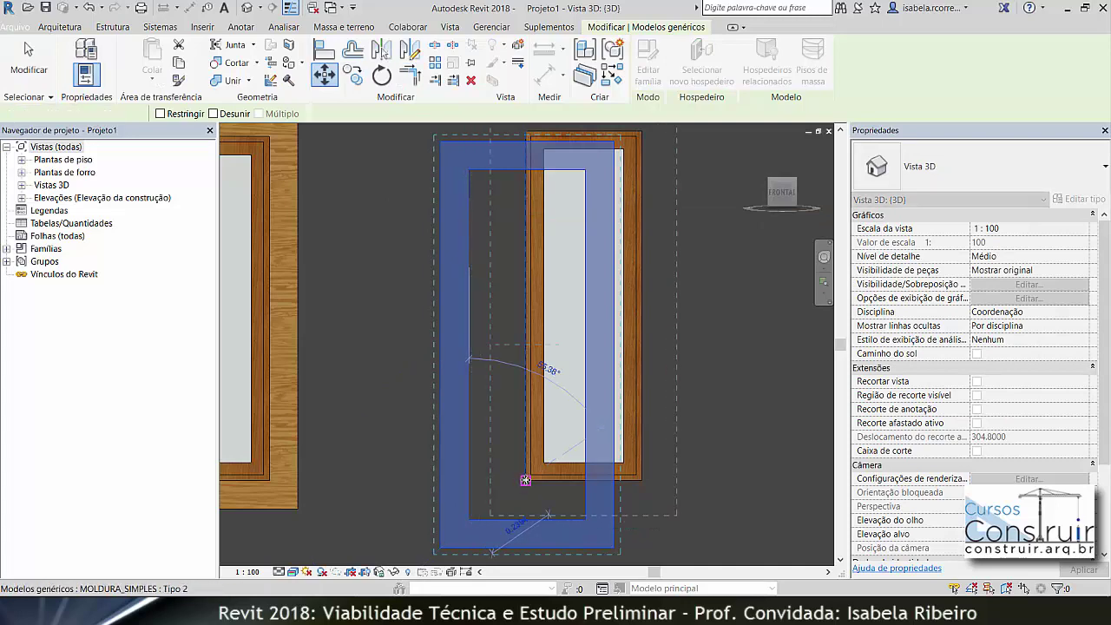
left_click(527, 480)
left_click(734, 437)
Inspect the fit of both frames around their windows from an angled 3D view.
scroll(764, 443, "down", 3)
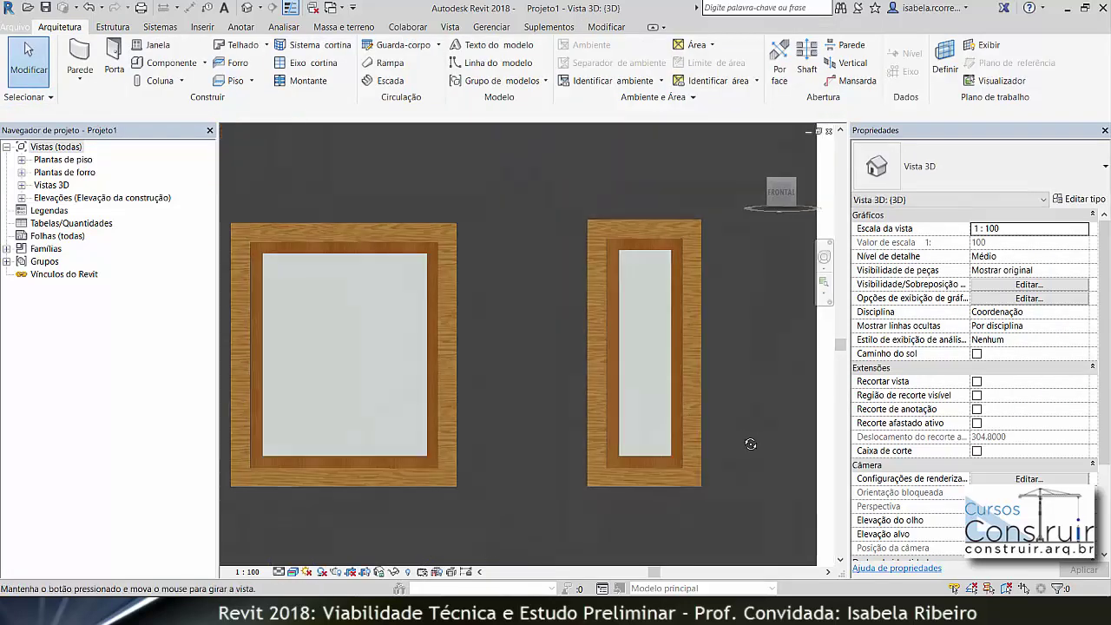
middle_click_drag(764, 443, 672, 472, "shift")
scroll(671, 476, "down", 2)
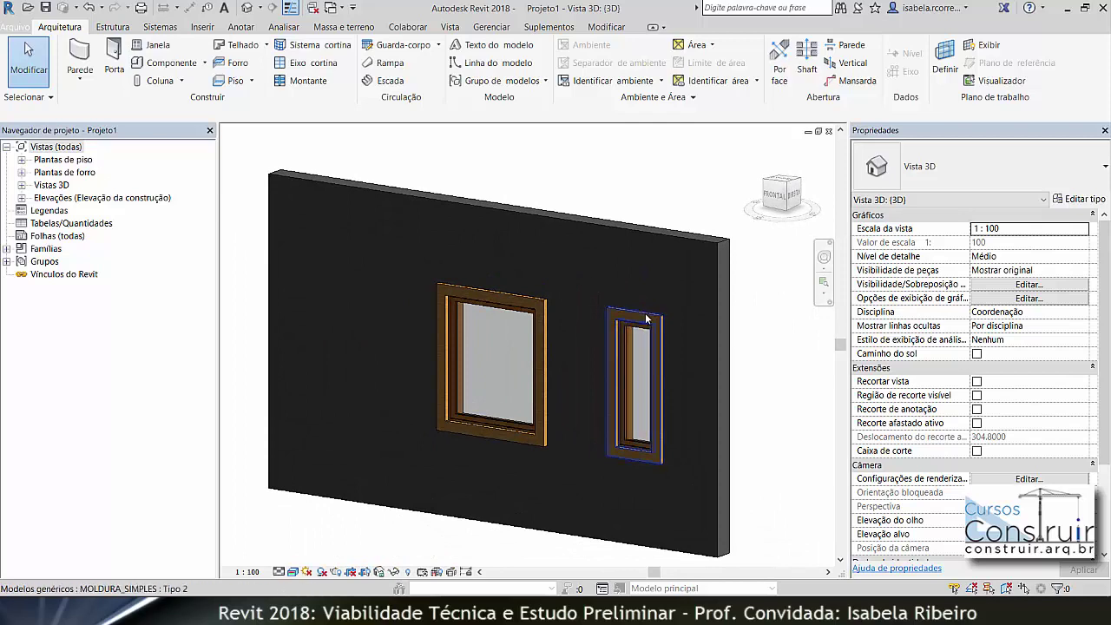
scroll(542, 342, "up", 4)
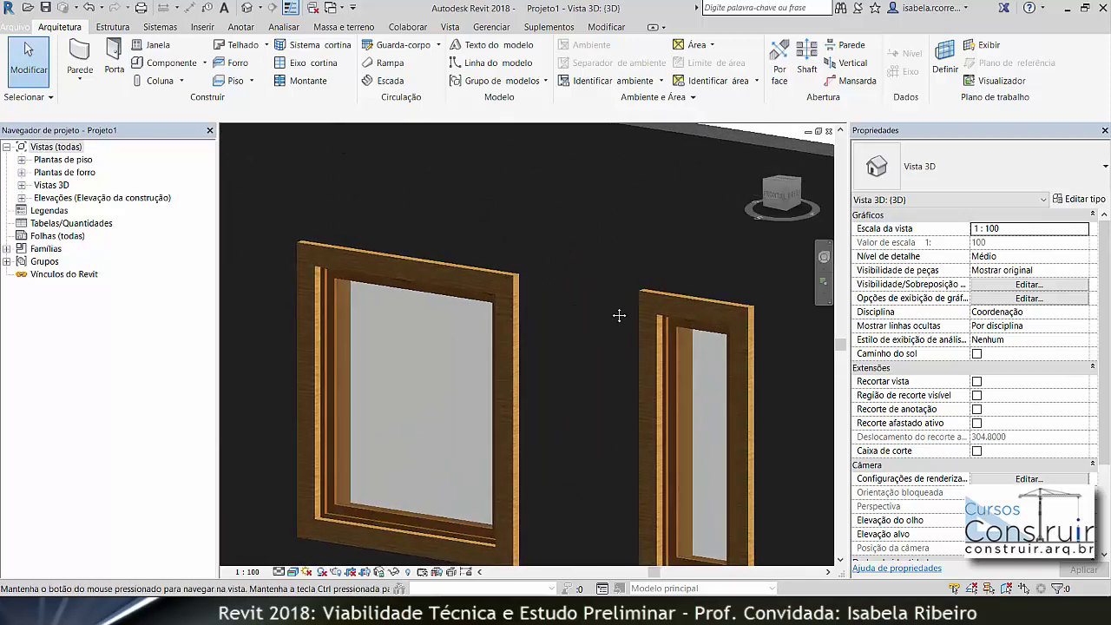
middle_click_drag(578, 323, 646, 288)
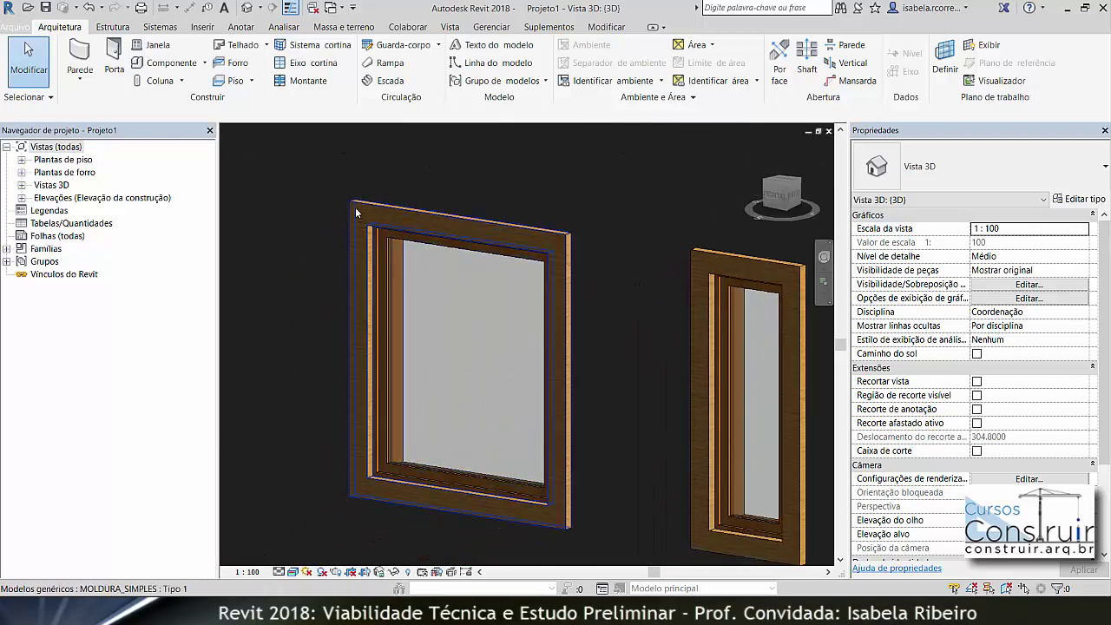
scroll(614, 401, "down", 4)
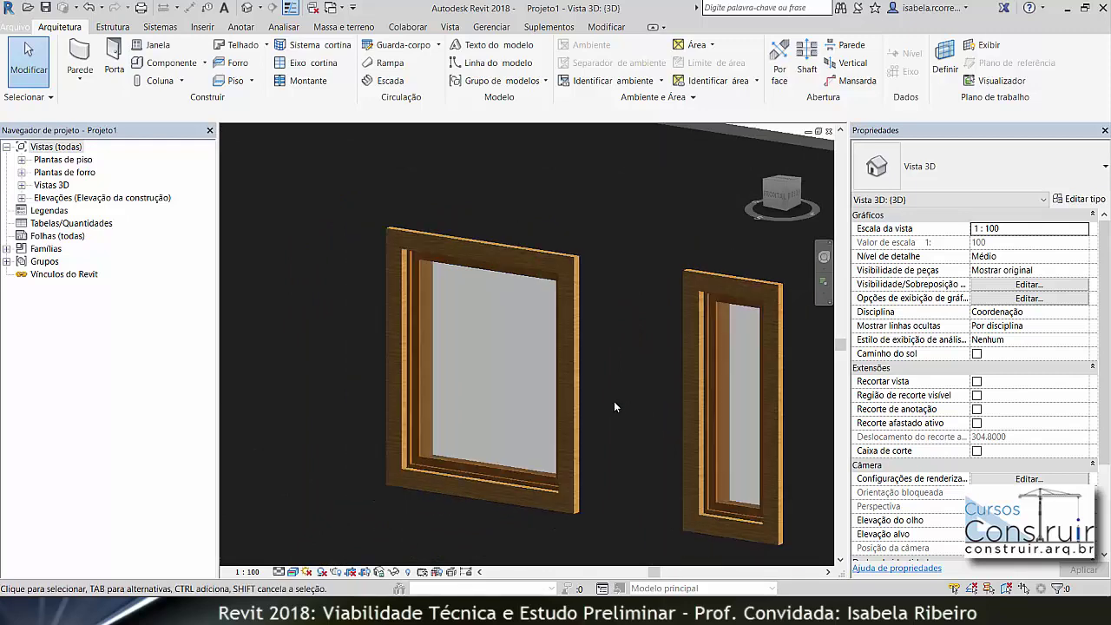
middle_click_drag(613, 402, 606, 395)
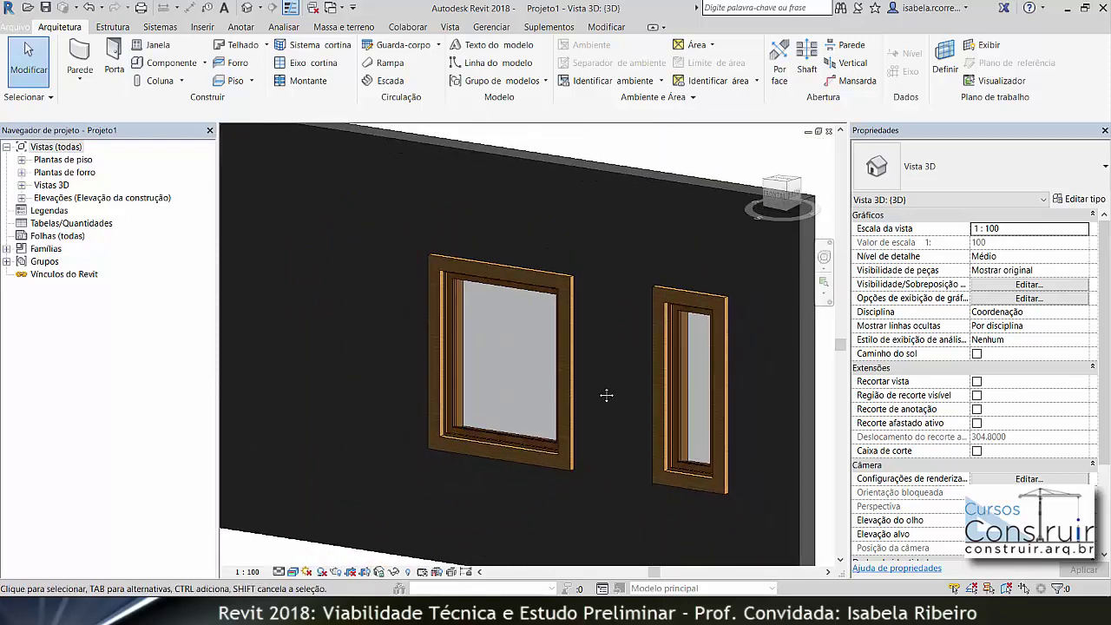